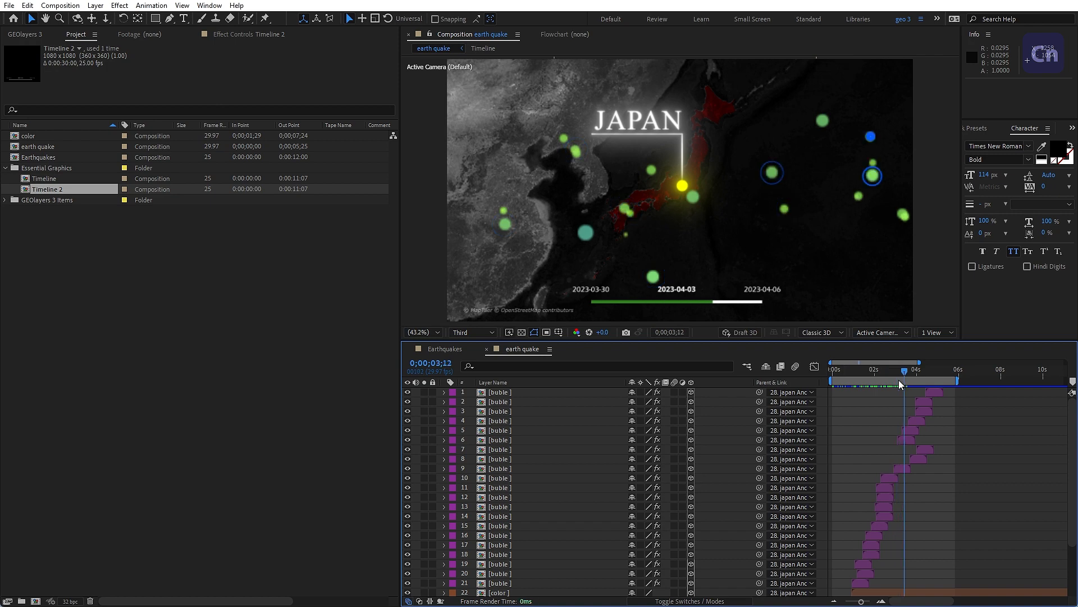
- Browse the GEOlayers 3 project list and try to open the Earthquakes sample project
drag(899, 381, 863, 383)
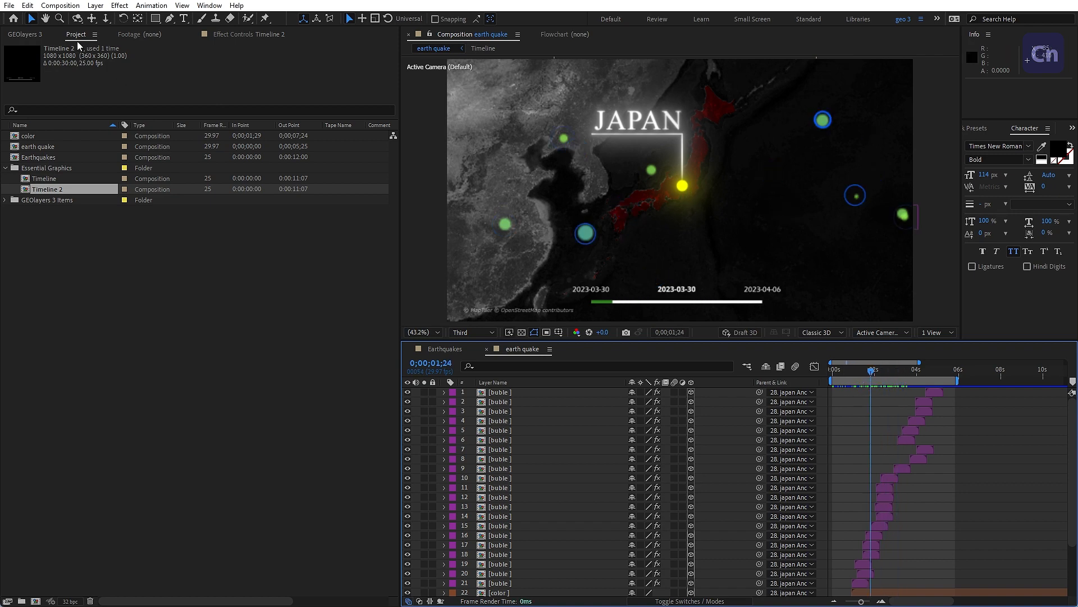
click(25, 35)
click(51, 36)
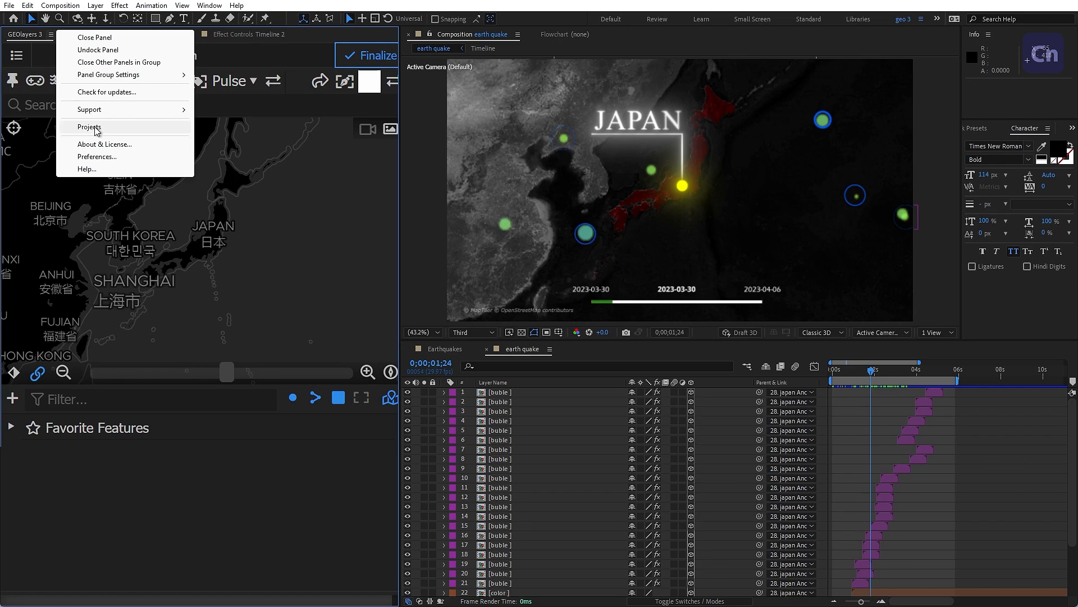
click(89, 127)
scroll(112, 286, down, 12)
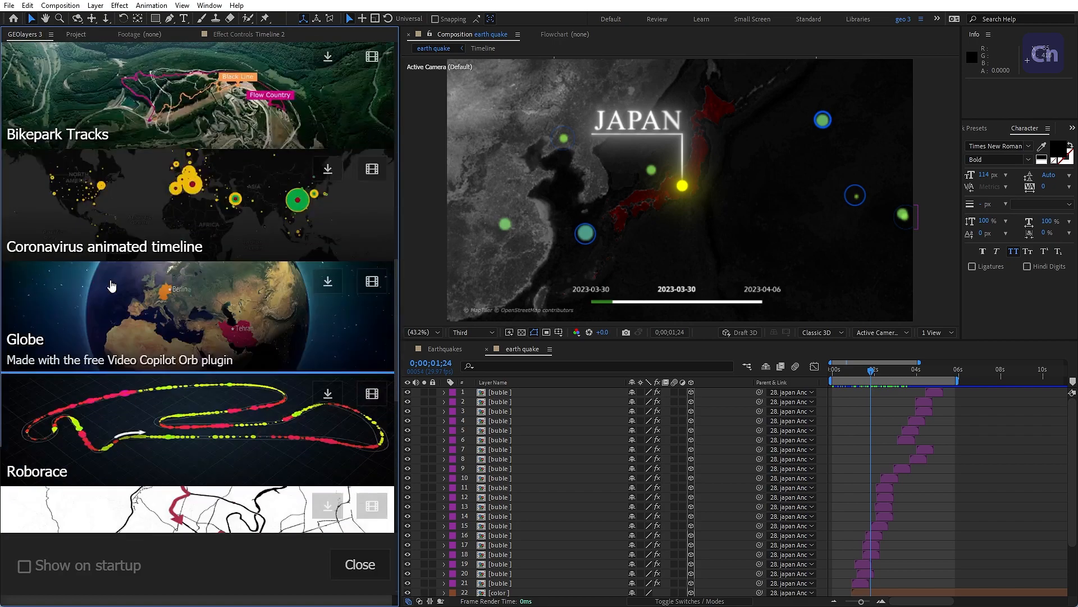
scroll(113, 287, down, 8)
scroll(115, 285, up, 13)
scroll(116, 285, down, 6)
scroll(116, 285, up, 6)
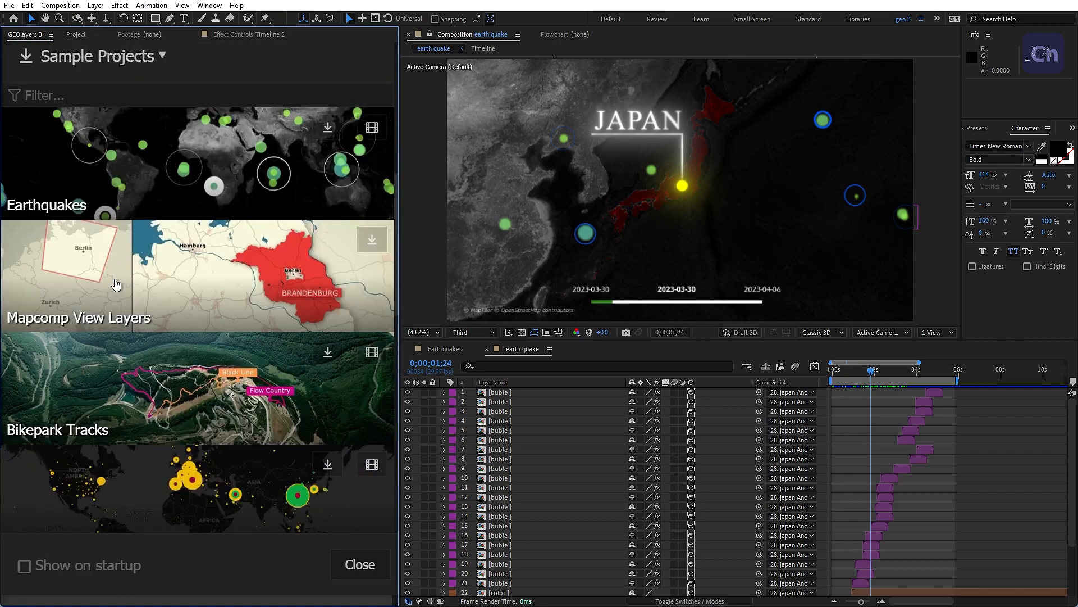
scroll(117, 285, up, 6)
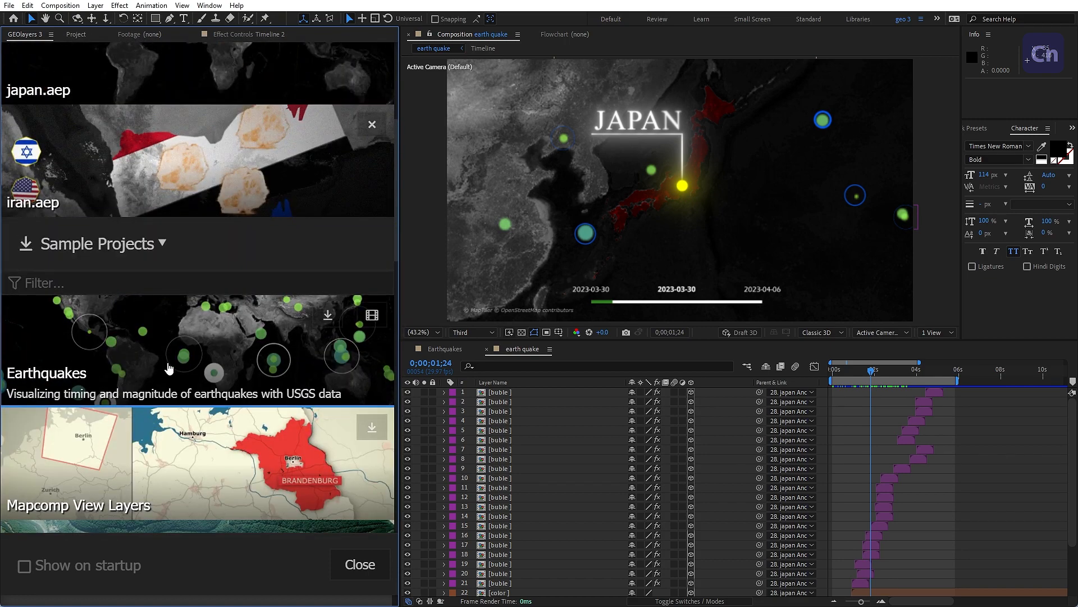
click(177, 368)
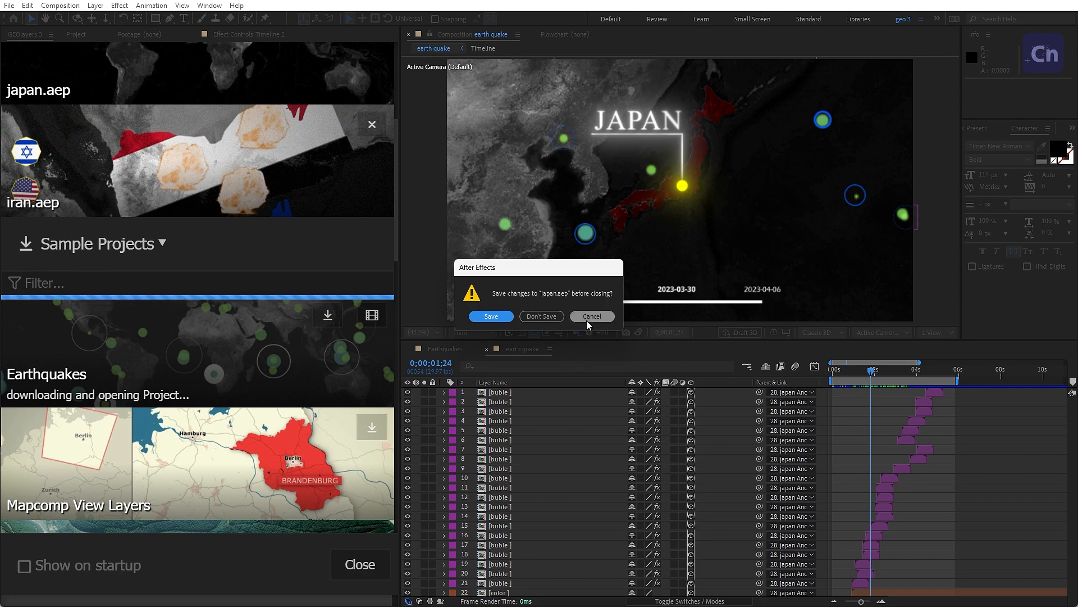
click(597, 315)
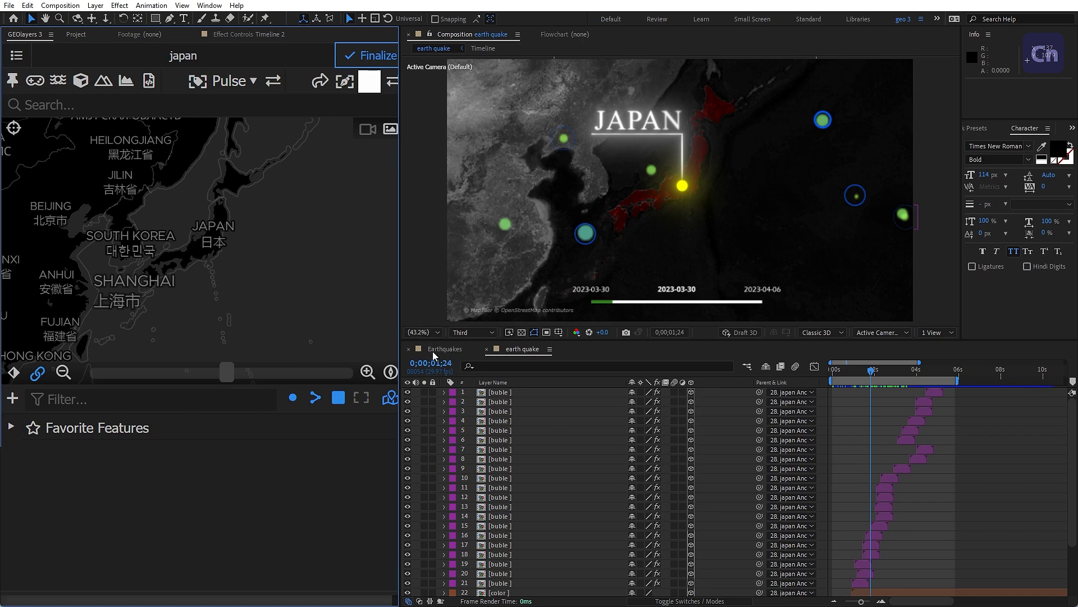
- Preview the Earthquakes composition's animation from the start of its timeline
click(434, 354)
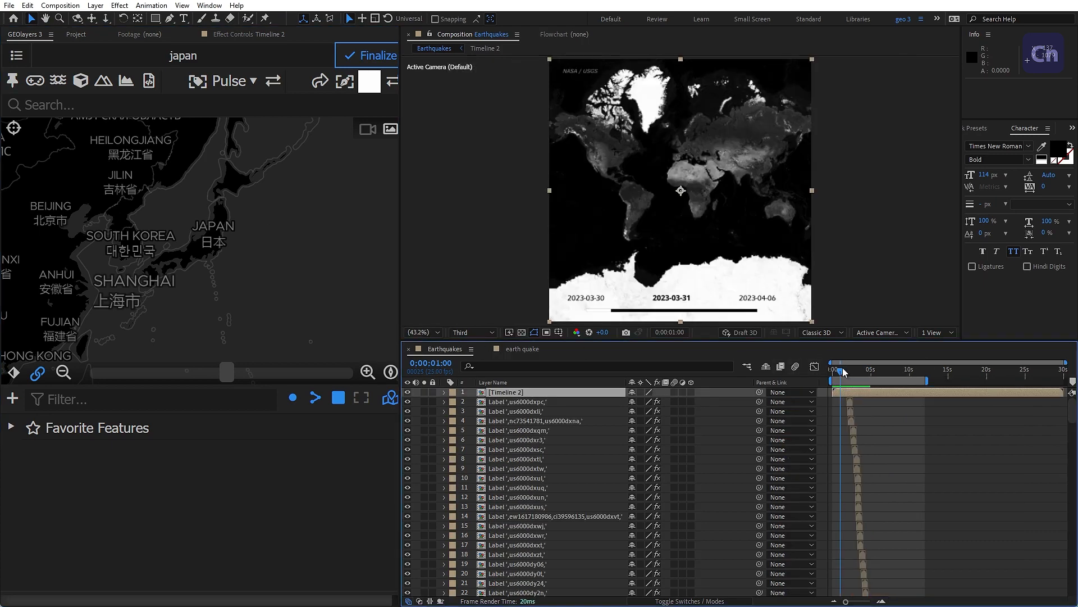
drag(843, 371, 833, 371)
key(space)
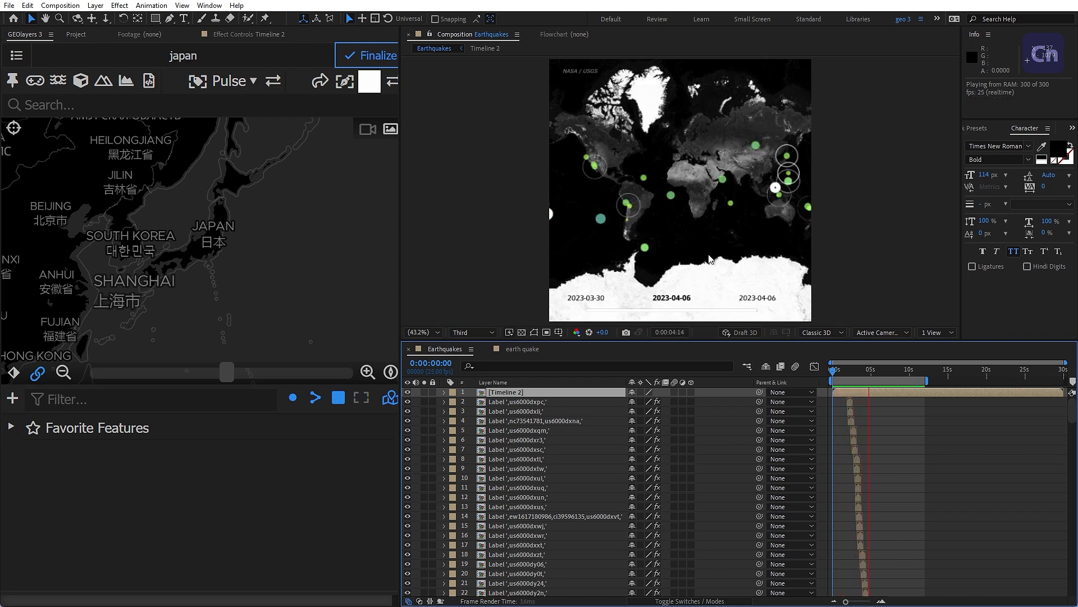
key(space)
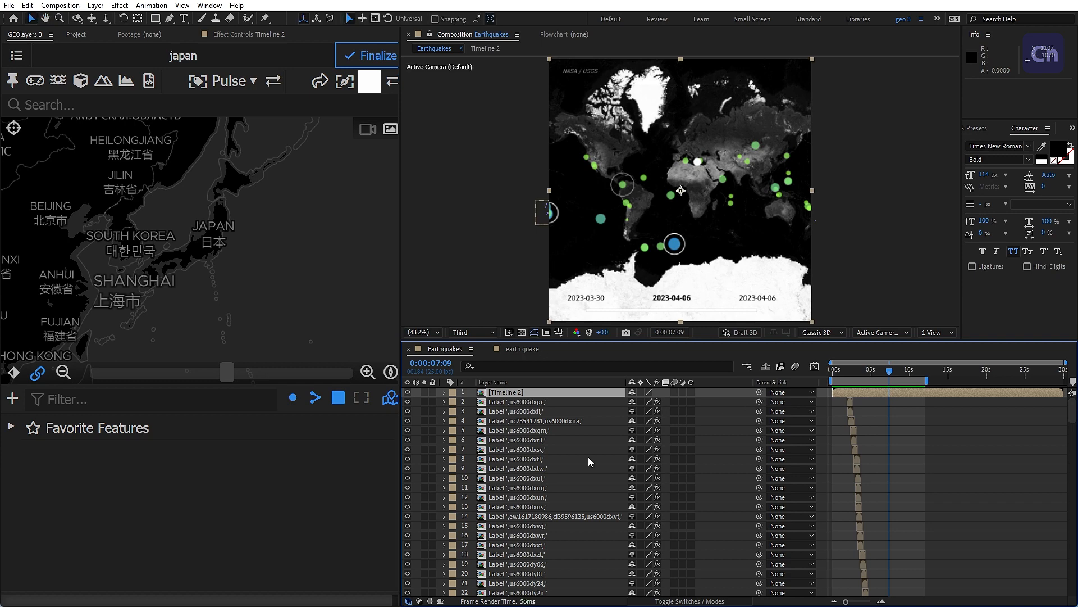
- Switch to the japan mapcomp and compare the composition with its japan map layer hidden and shown
click(16, 55)
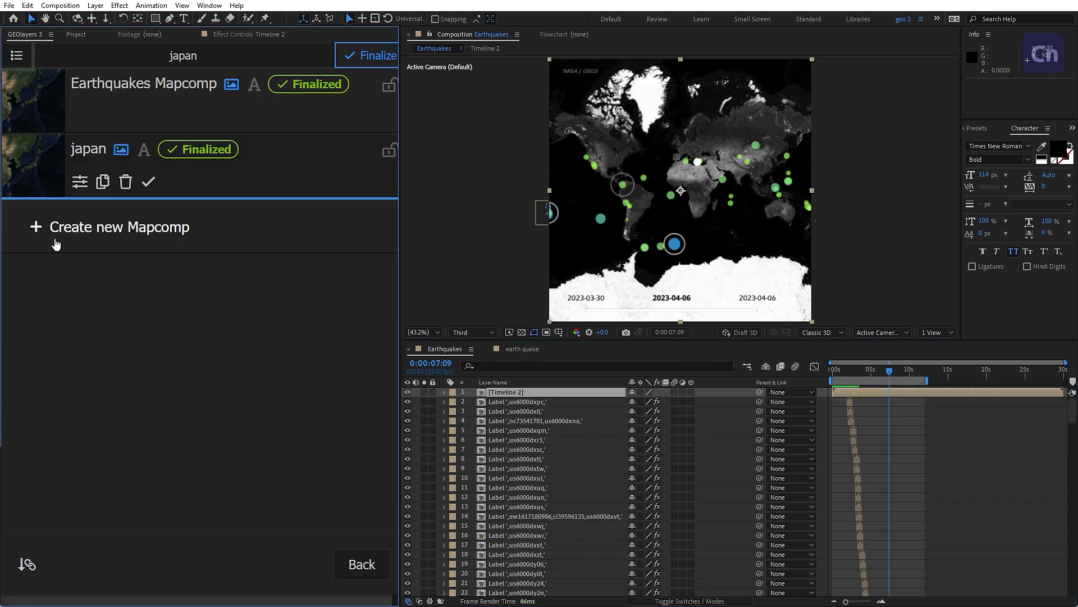
click(81, 164)
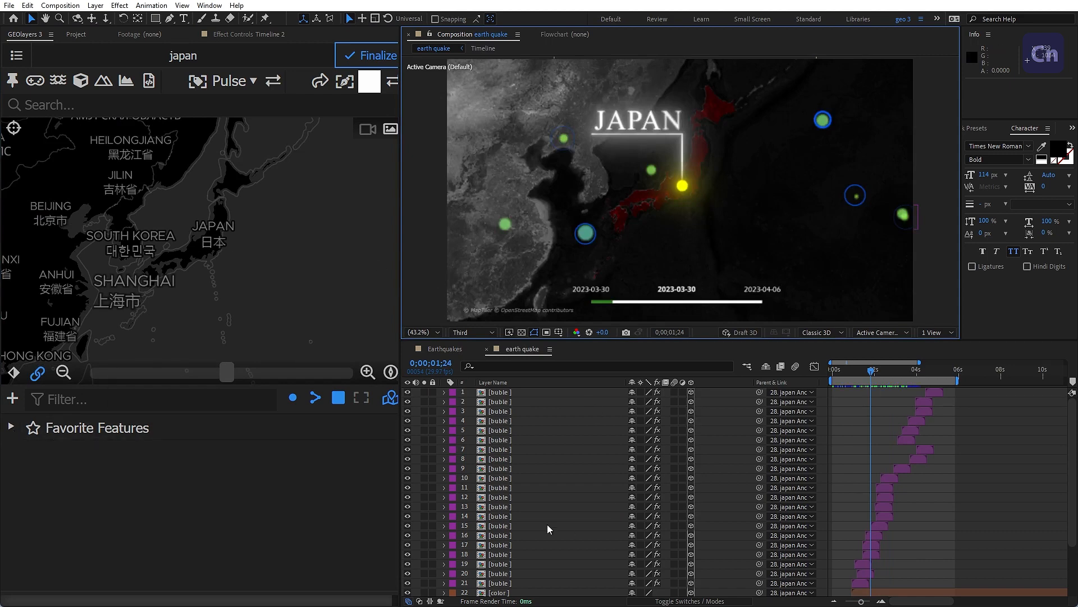
scroll(548, 528, down, 3)
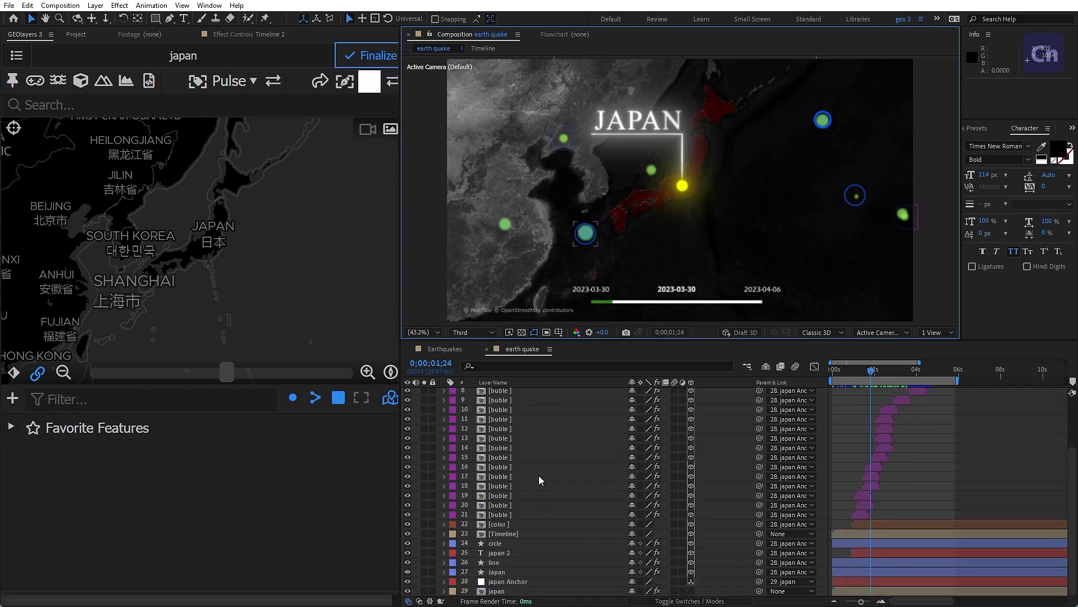
click(408, 591)
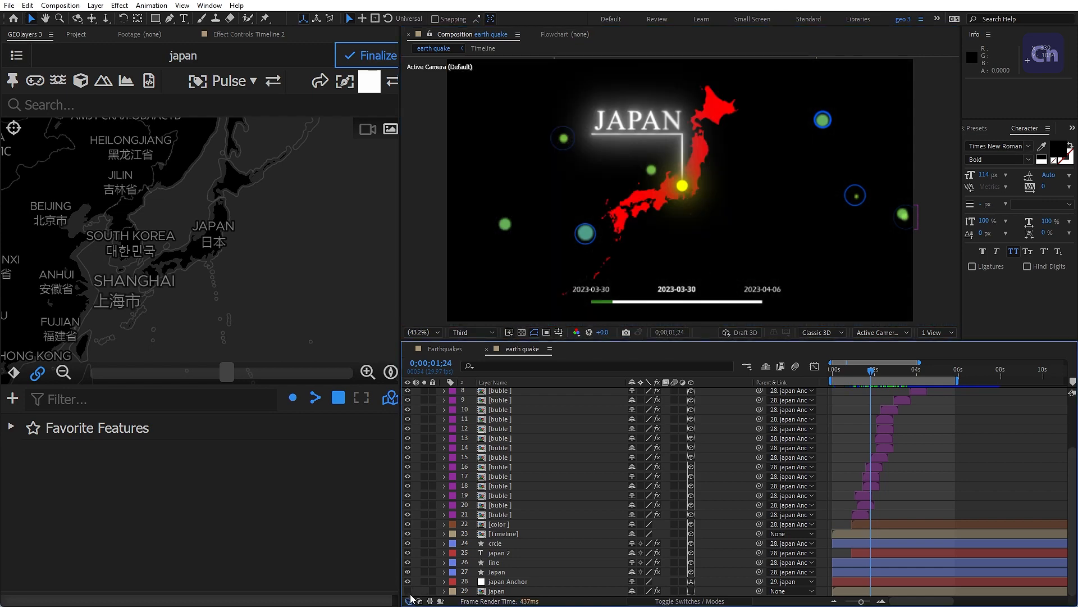
click(408, 590)
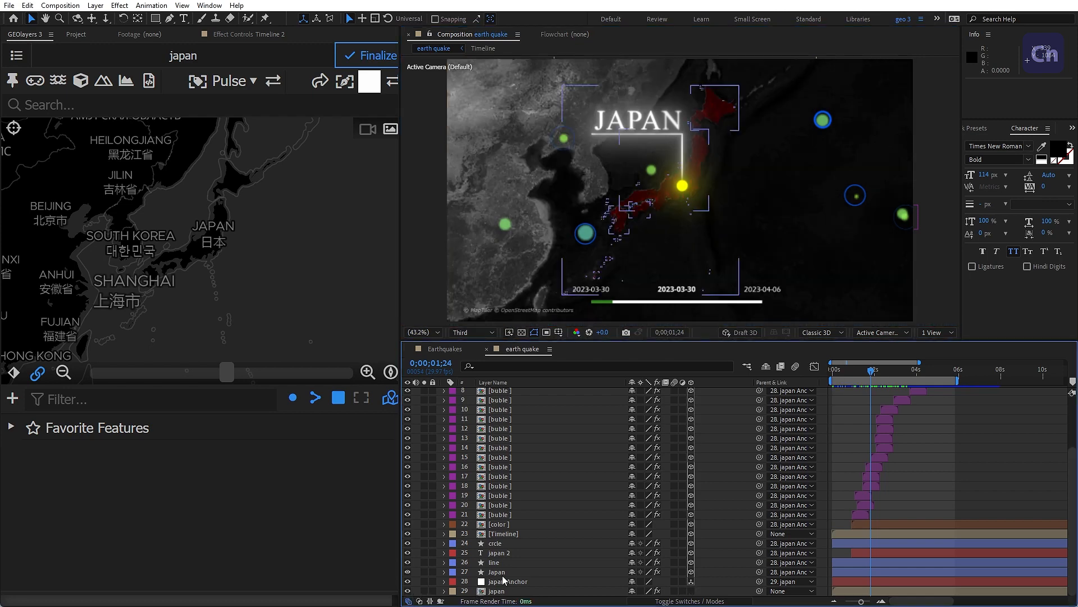
- Compare the map with the Japan shape layer hidden and shown, and display the layers' blend modes
click(497, 572)
click(407, 572)
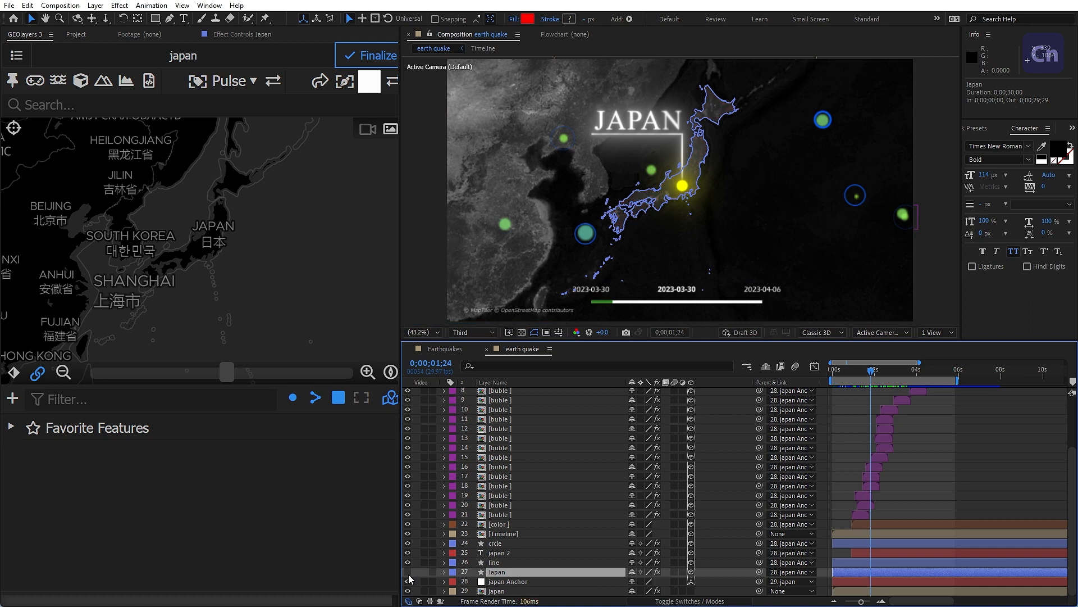
click(408, 572)
key(F4)
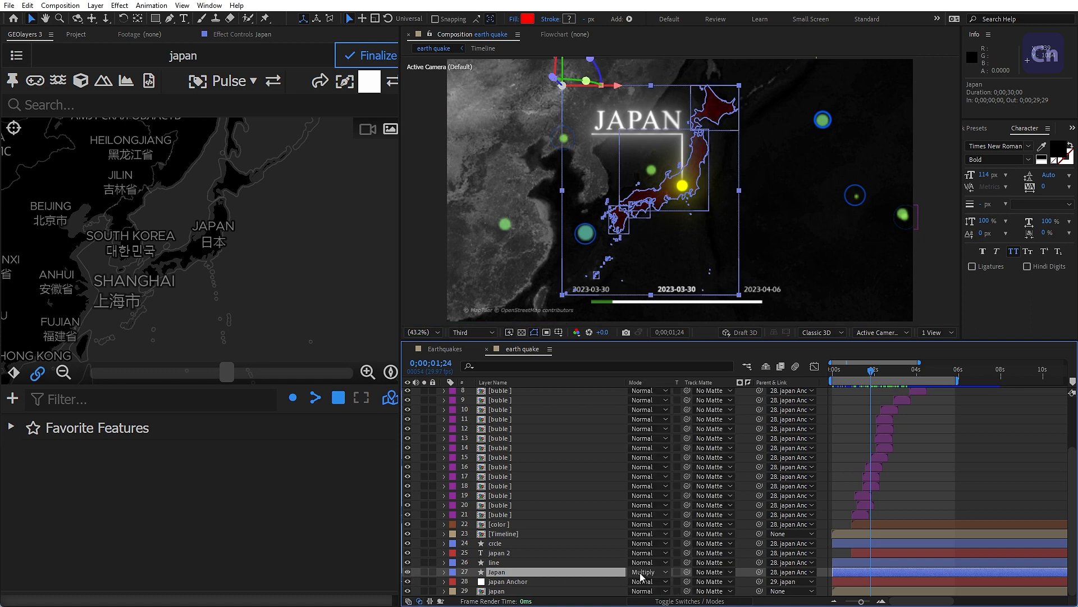
- Review the japan mapcomp's settings and imagery choices, and leave them without applying changes
click(517, 591)
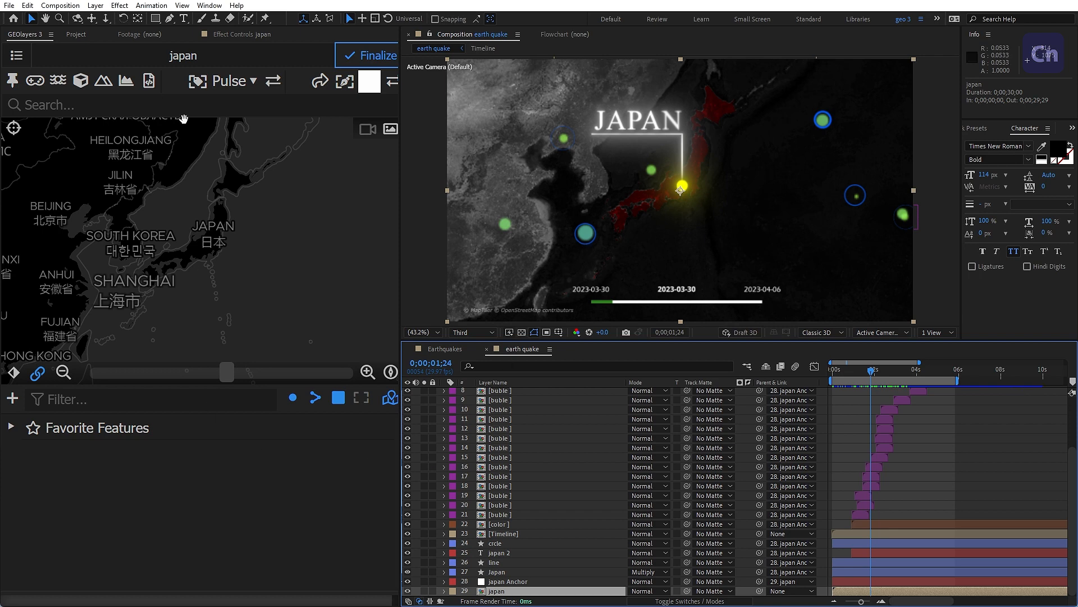
click(16, 55)
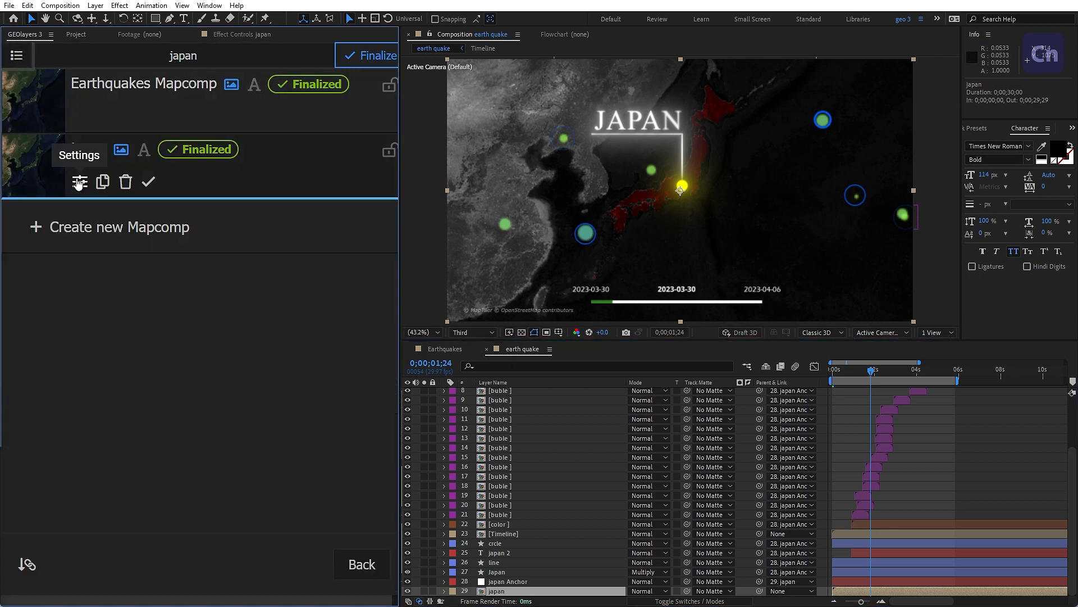
click(79, 181)
scroll(382, 303, up, 5)
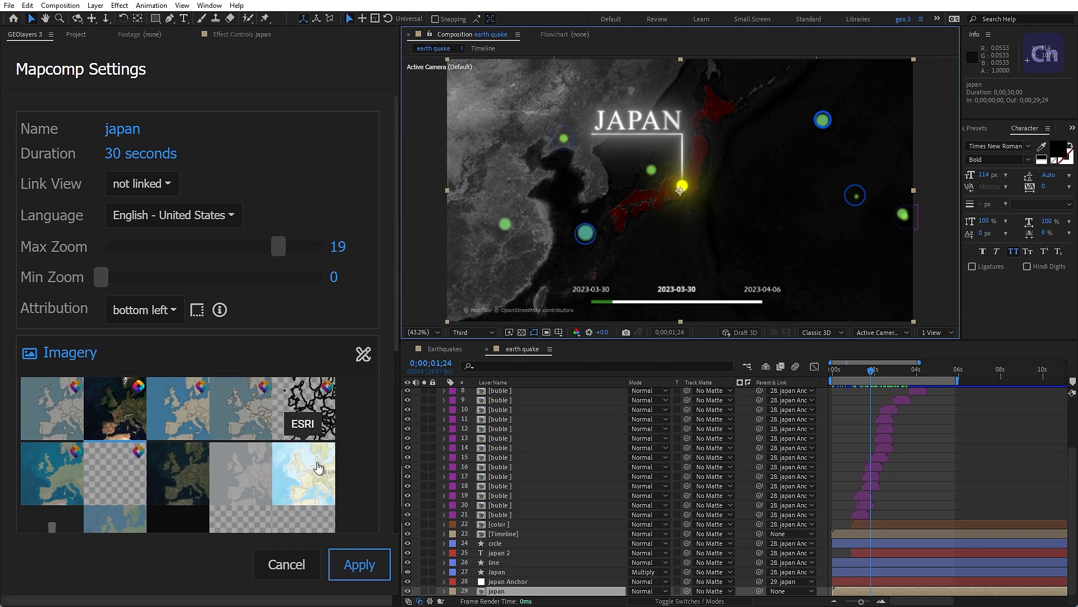
click(290, 565)
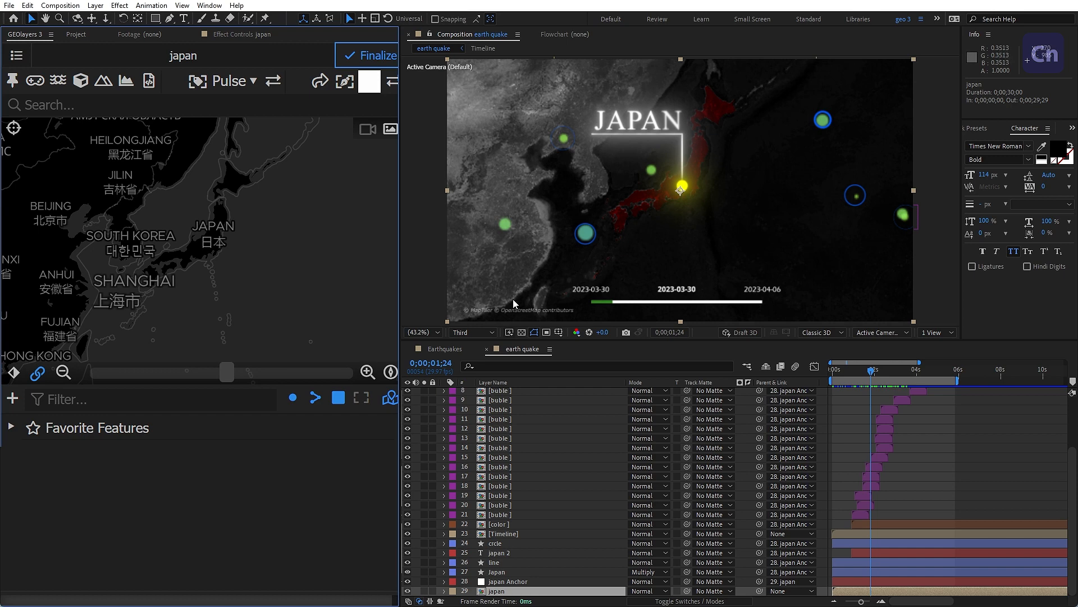
- Inspect the Black & White effect on the Earthquakes Mapcomp layer in the Earthquakes composition
click(456, 352)
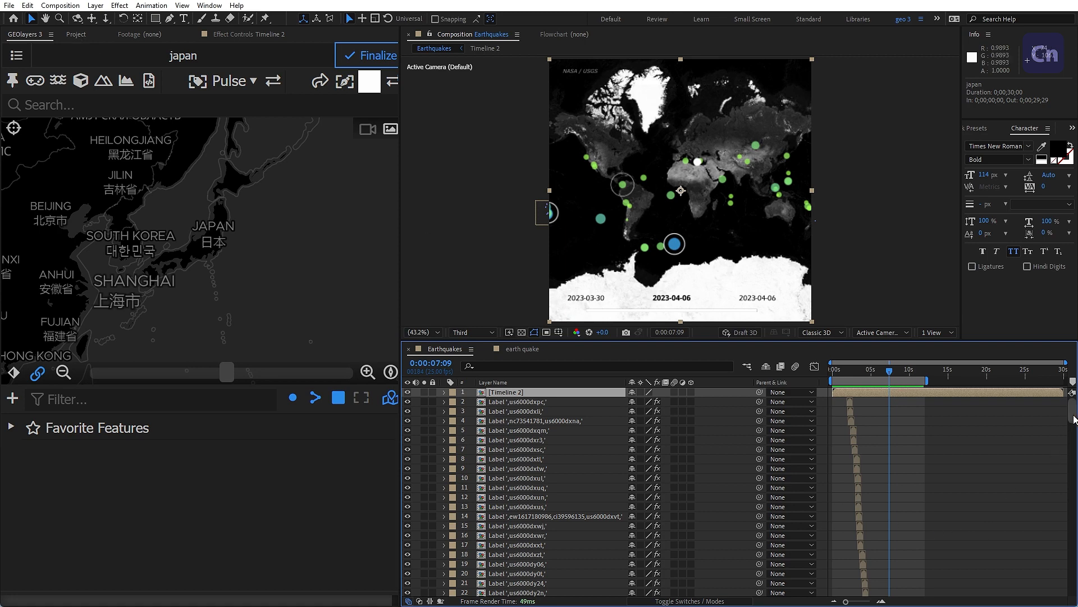
drag(1073, 416, 1072, 593)
click(857, 591)
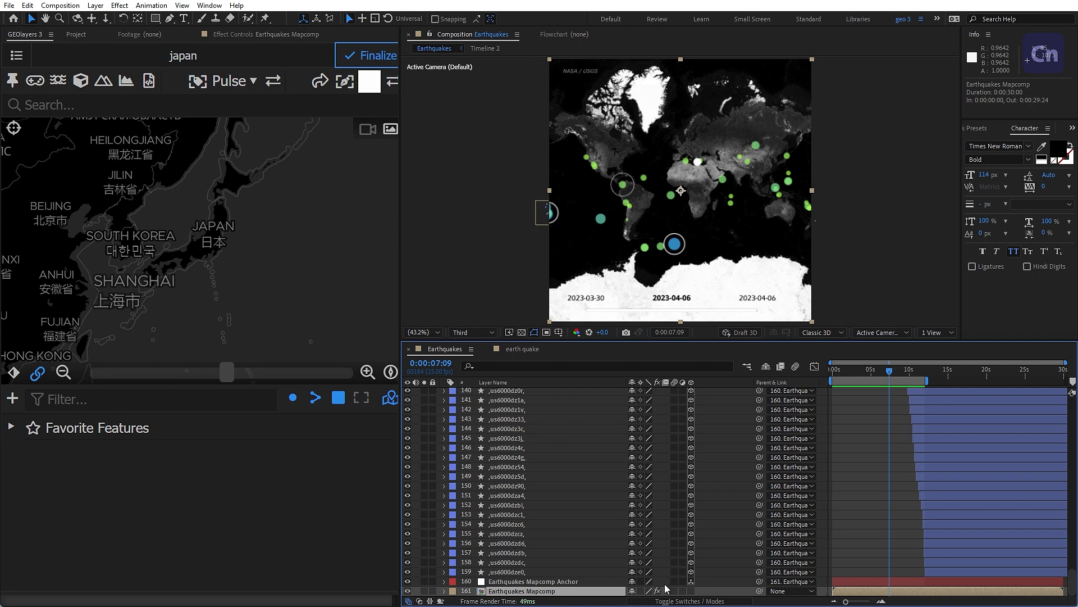
click(248, 36)
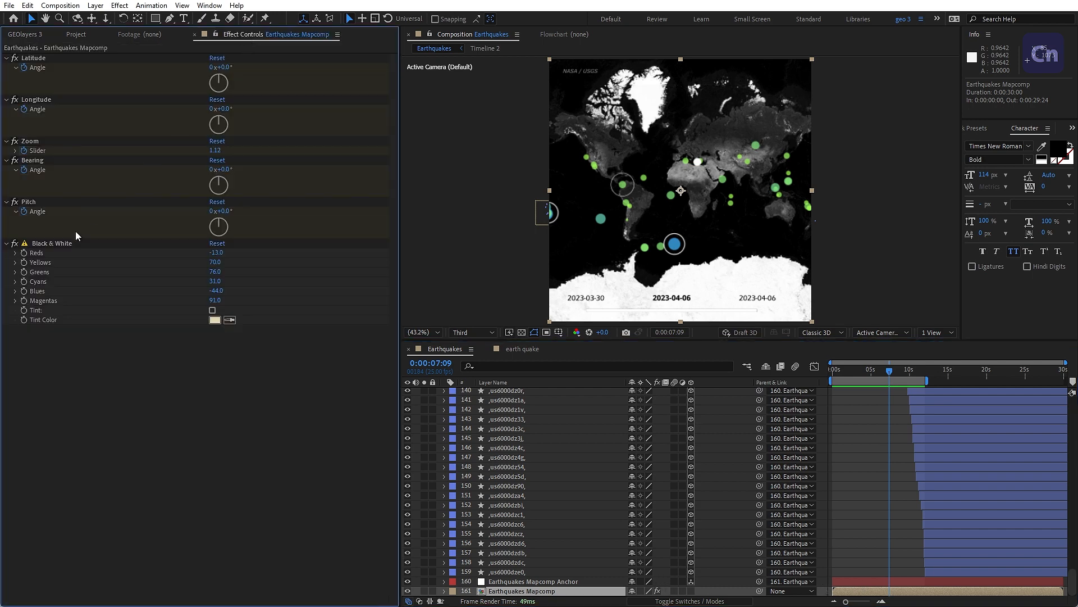
click(49, 243)
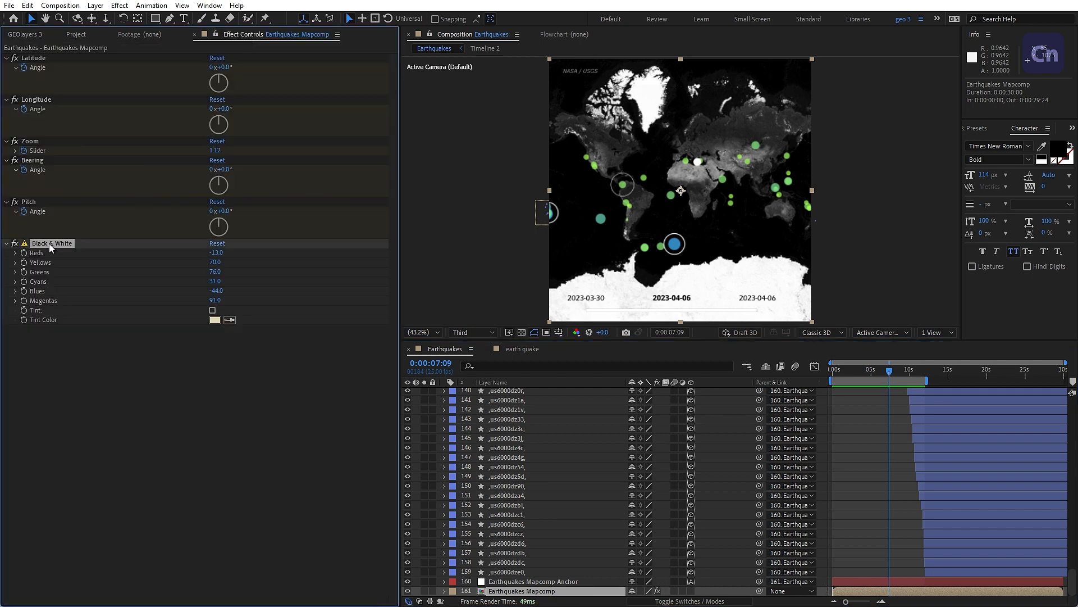
right_click(49, 244)
click(77, 292)
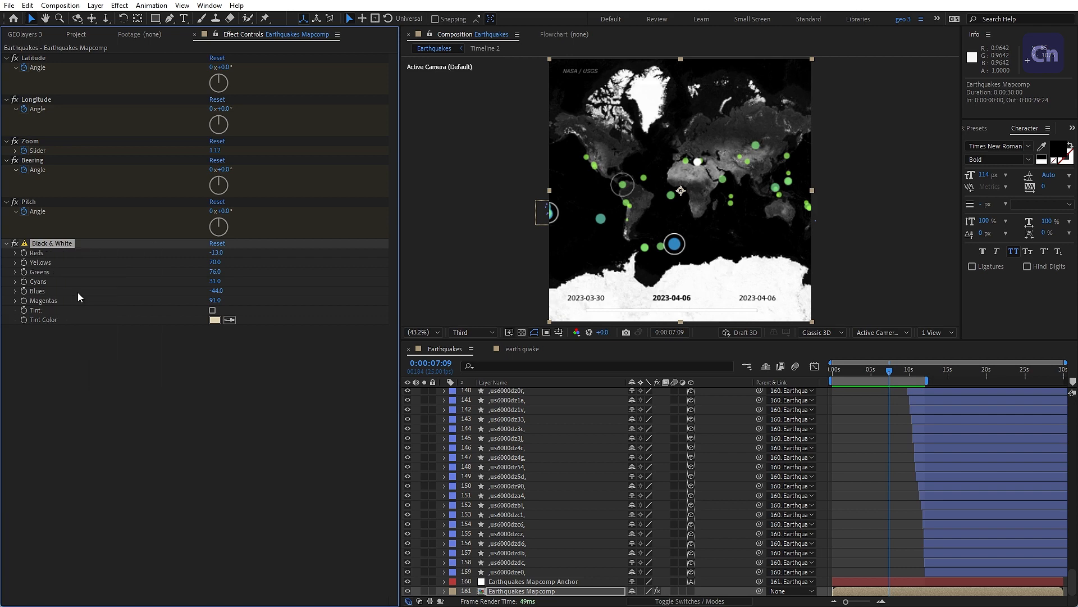
- Compare the japan map layer in the earth quake composition with its Black & White effect off and on
click(514, 348)
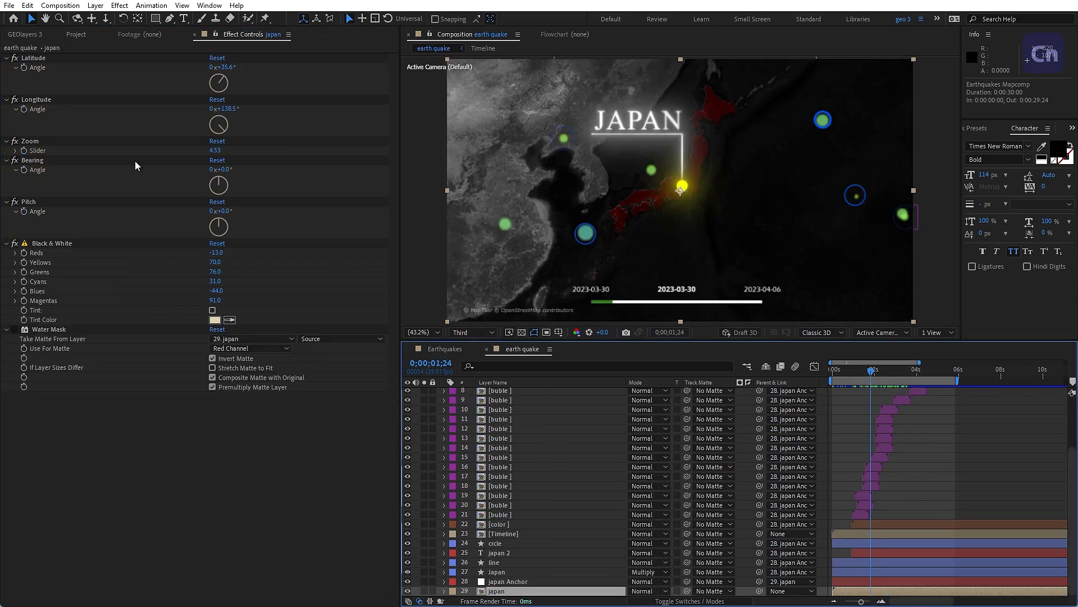
click(14, 246)
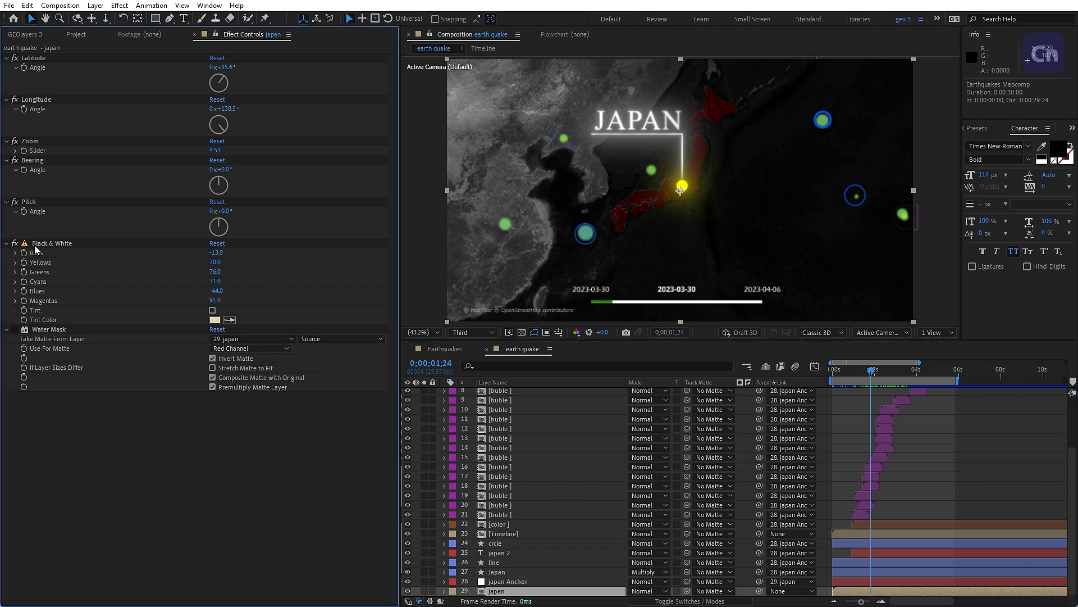
click(16, 244)
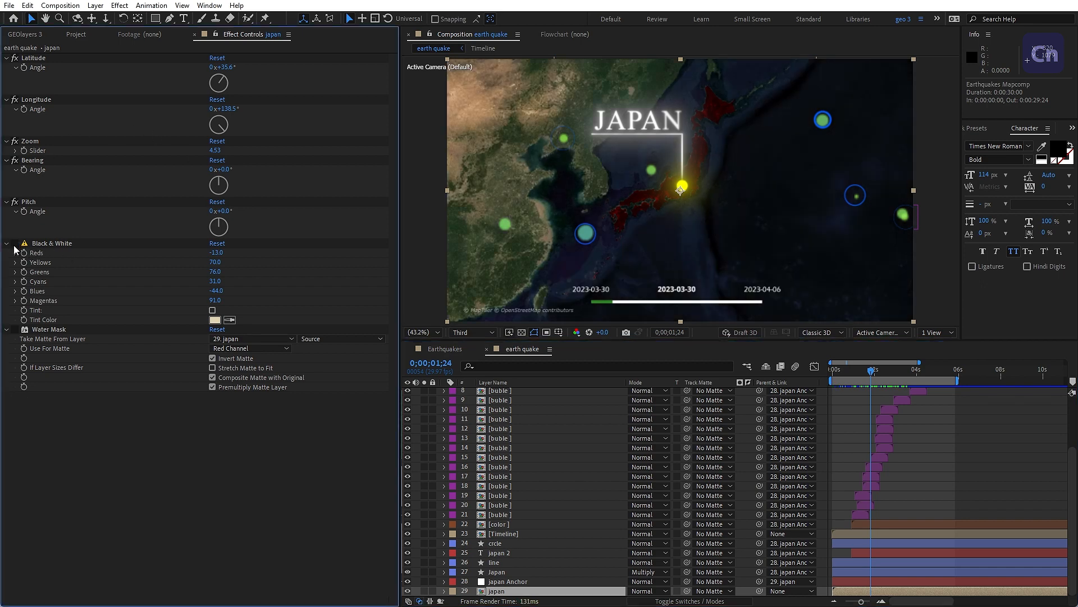
click(15, 245)
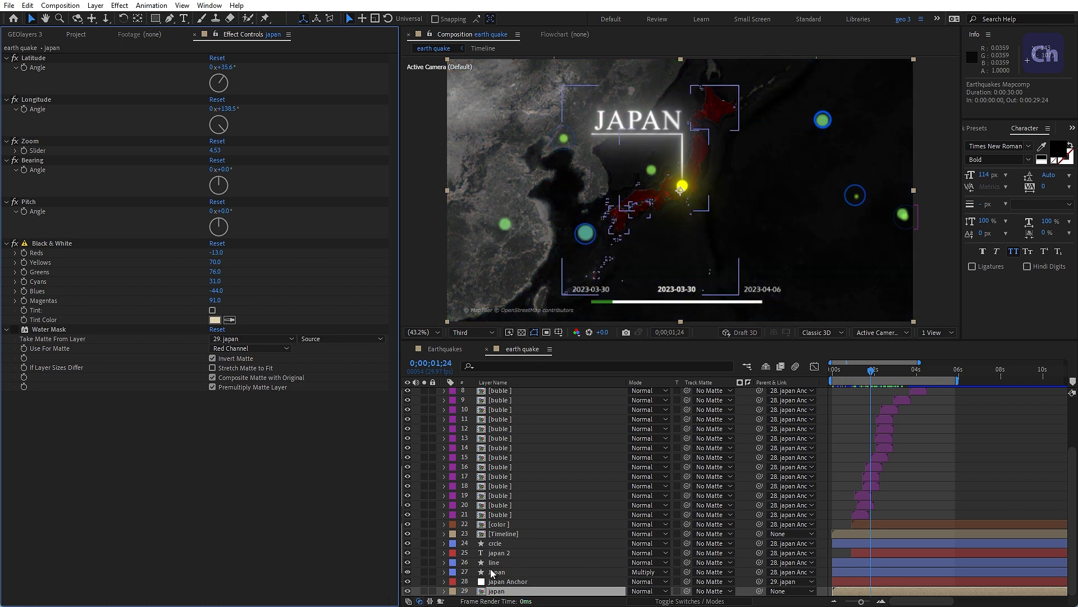
- Compare the line layer hidden and shown with layer controls turned off, and reveal its keyframed properties
click(494, 572)
click(493, 563)
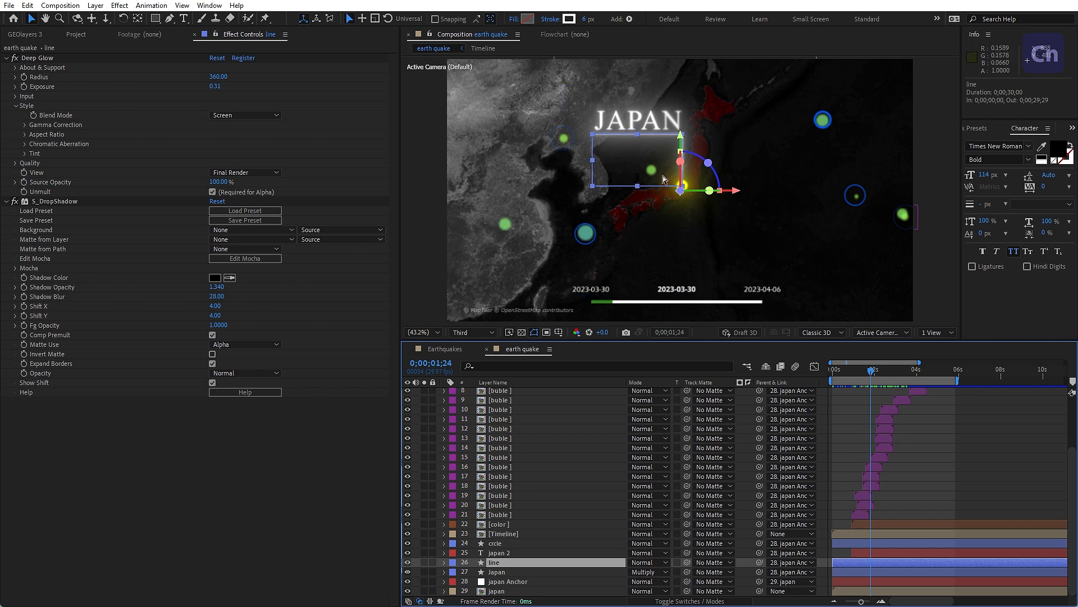
key(ctrl+shift+h)
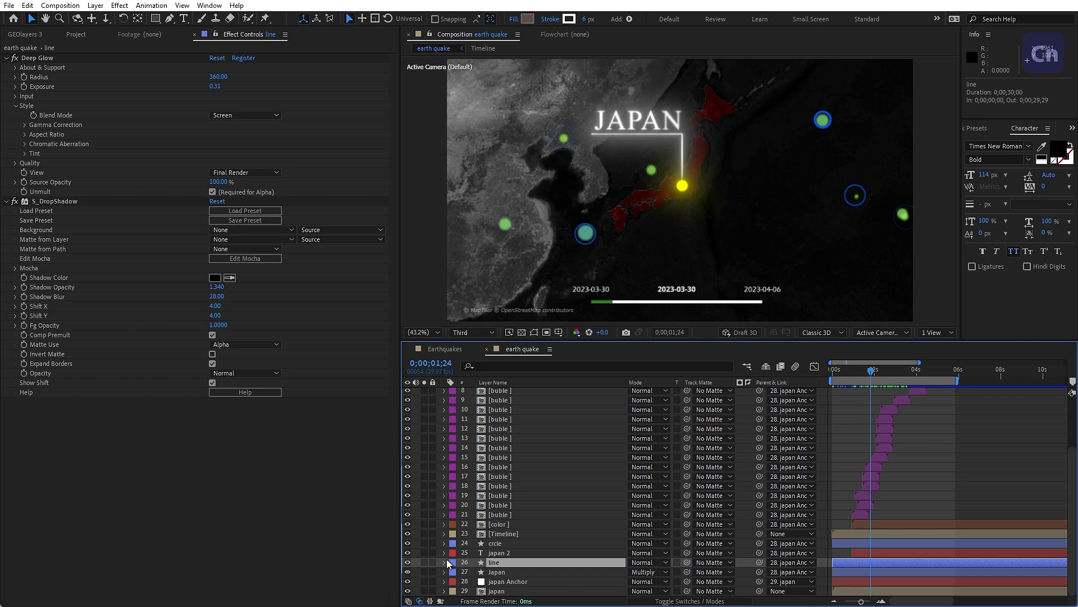
click(407, 562)
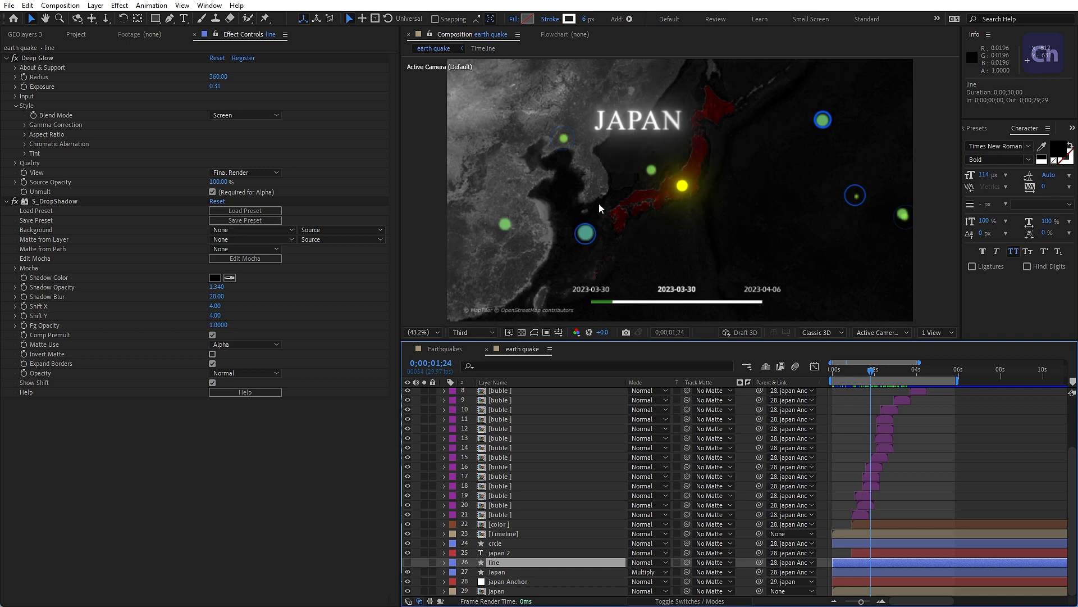
click(406, 562)
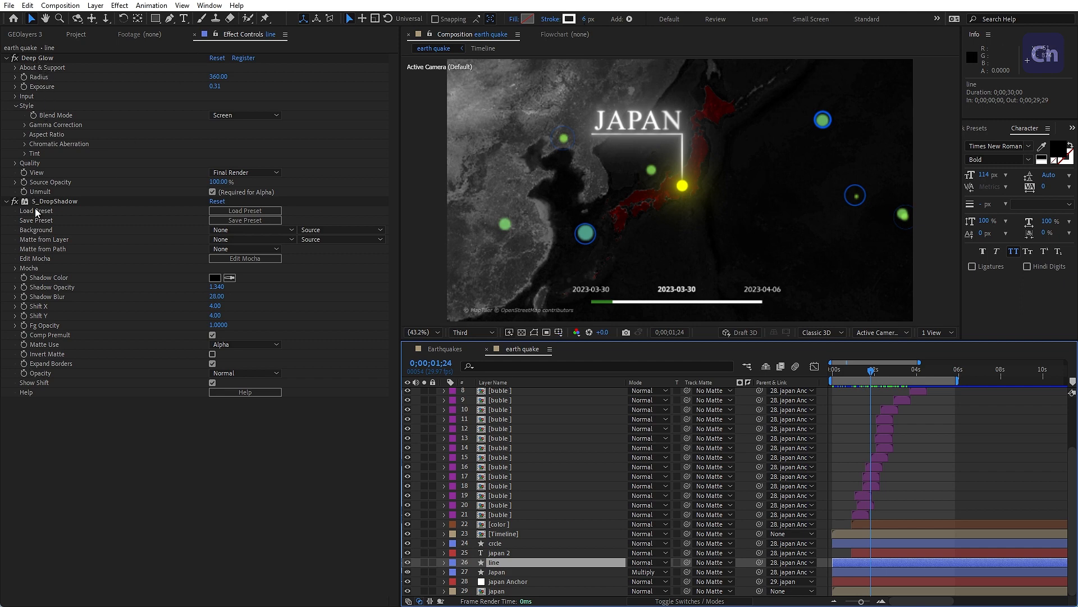
key(u)
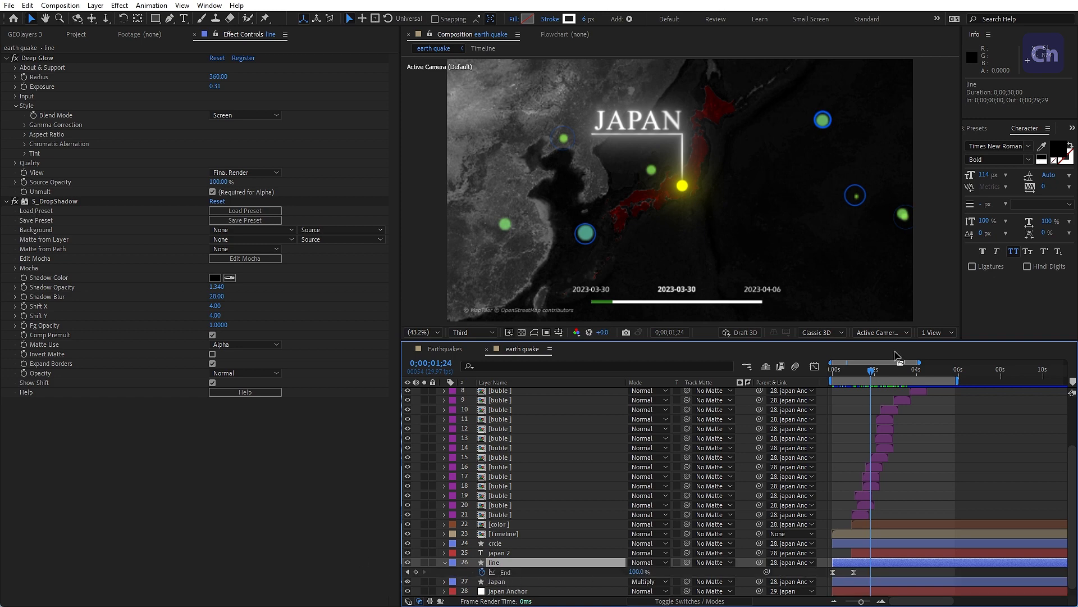
- Isolate the line layer at 0;00;01;00 and scrub through its drawing animation, ending with all layers shown
mouse_move(875, 373)
mouse_down()
mouse_move(833, 374)
mouse_move(854, 376)
mouse_up()
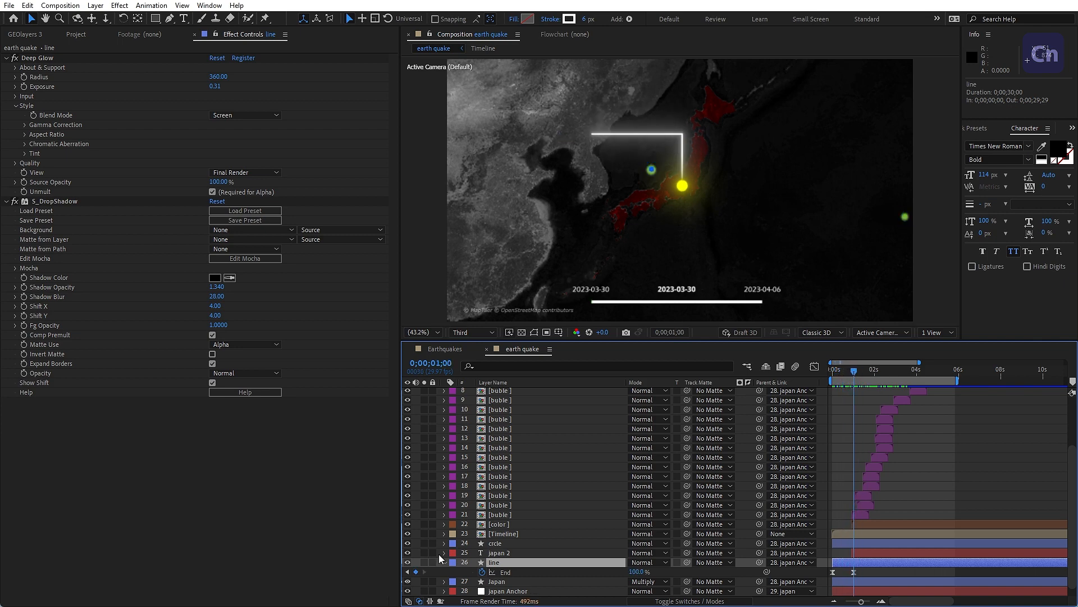
click(425, 563)
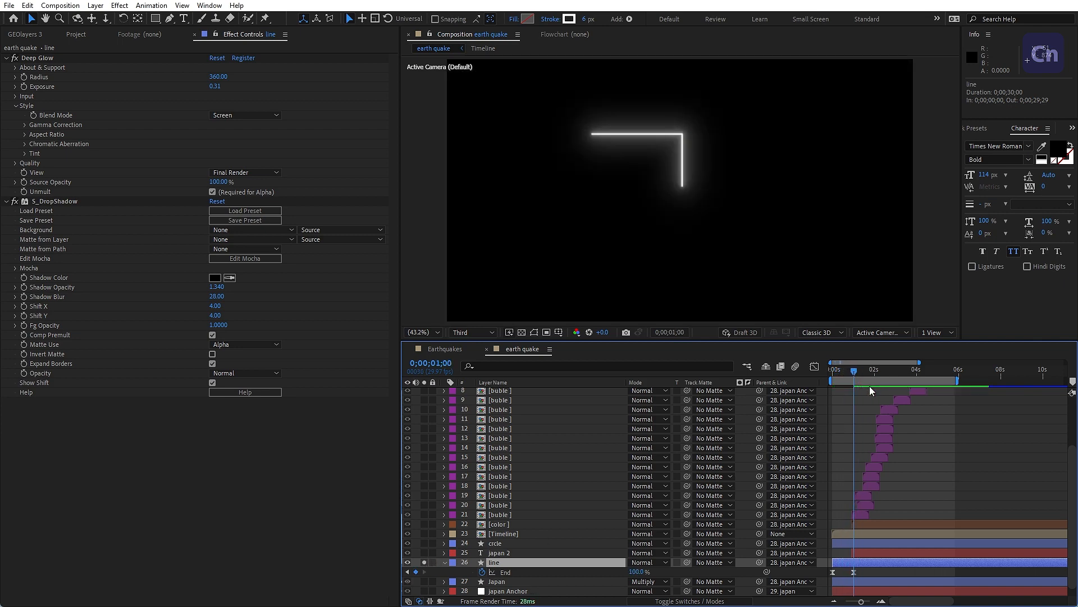
mouse_move(855, 372)
mouse_down()
mouse_move(826, 372)
mouse_move(844, 373)
mouse_up()
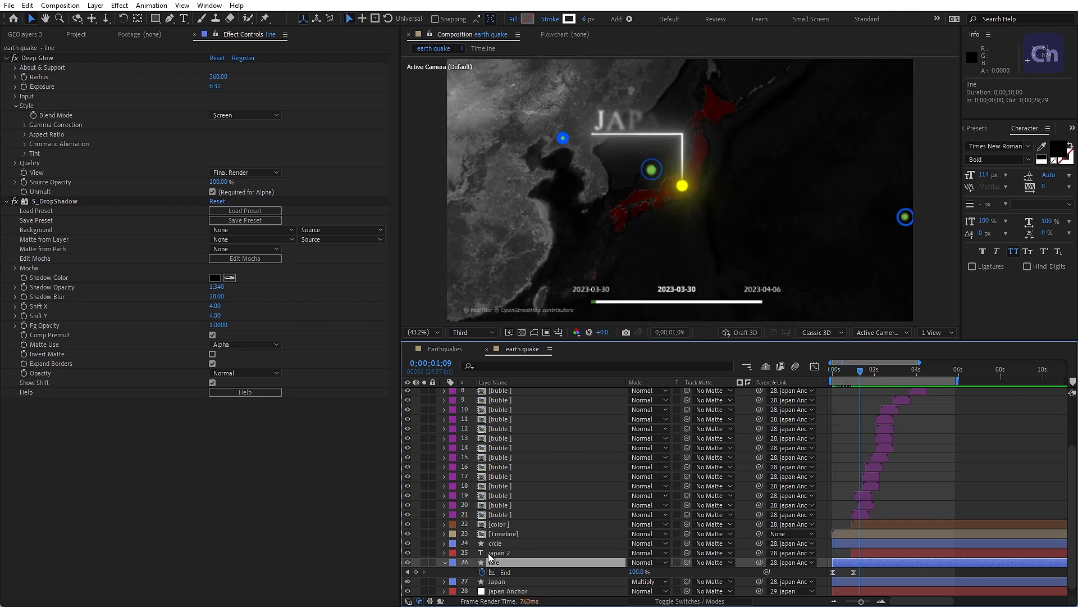
- Scrub through the japan 2 text animation and inspect its keyframed Range Selector Offset
click(488, 553)
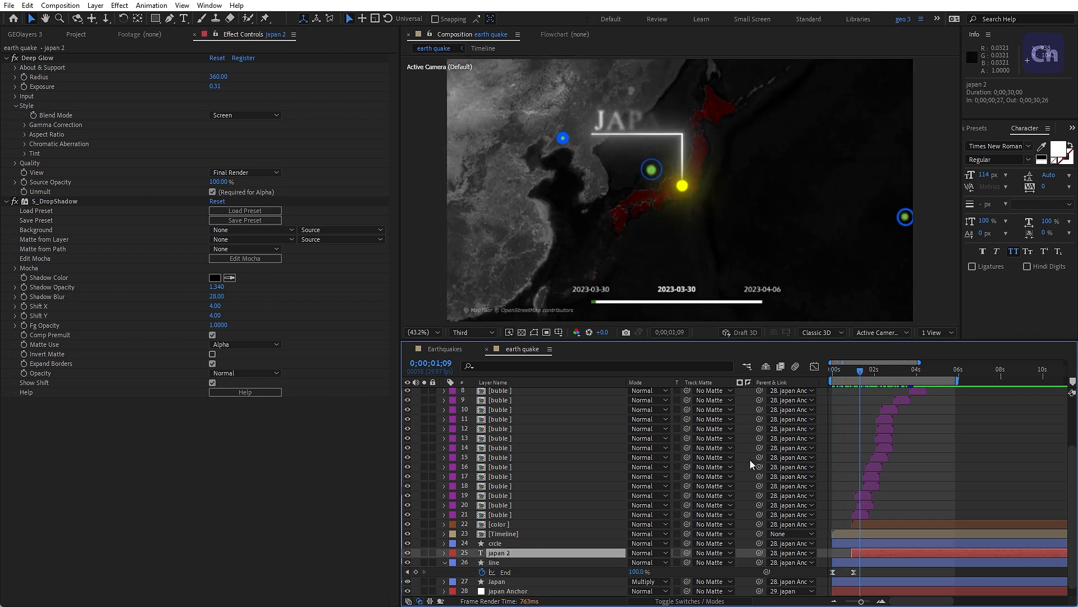
drag(860, 371, 866, 372)
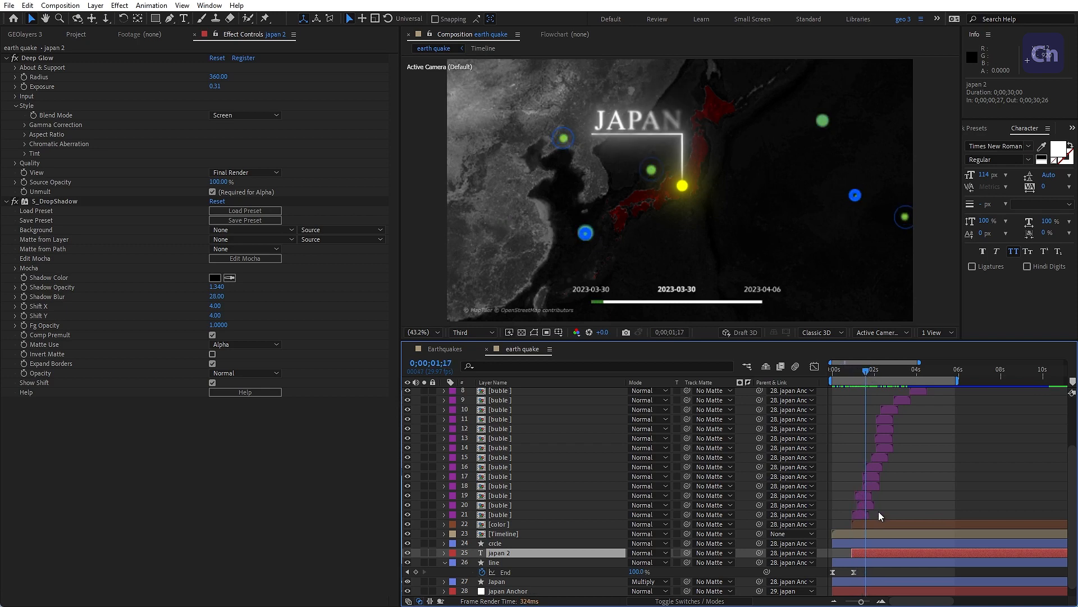
key(u)
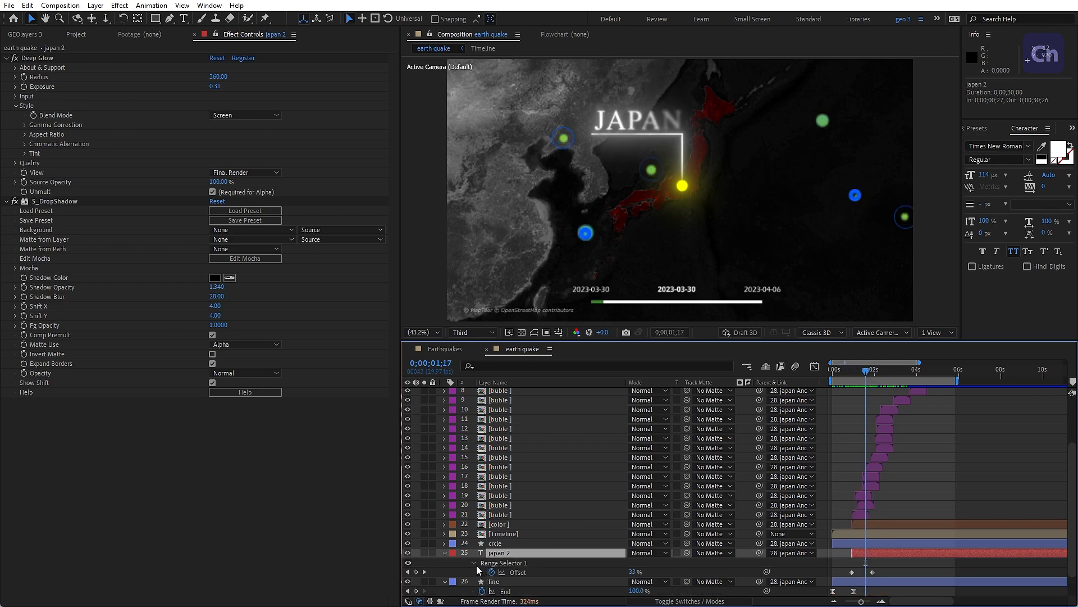
click(444, 553)
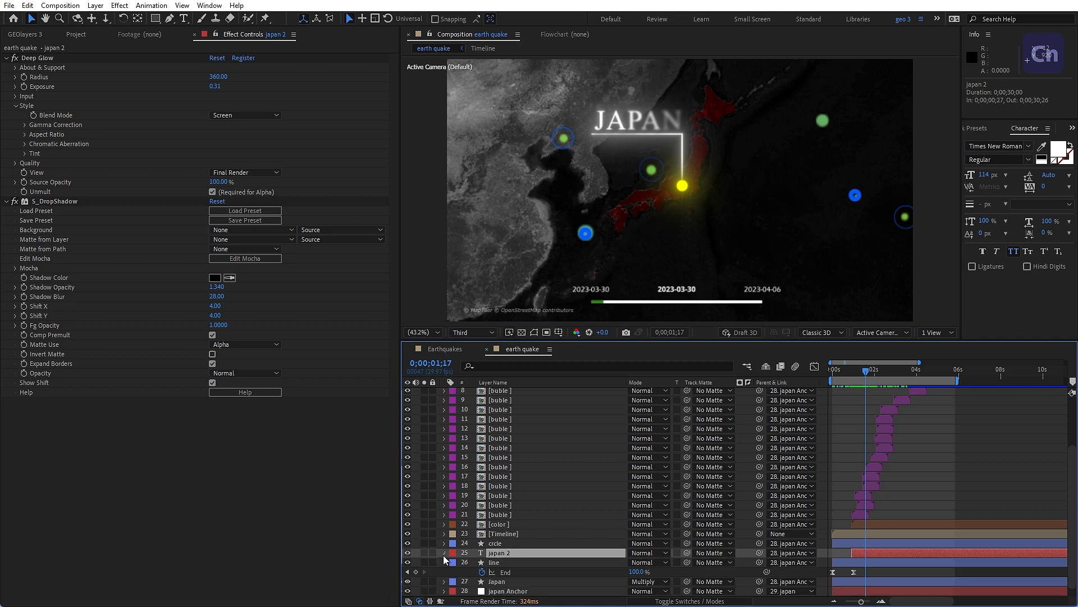
- Review the japan 2 layer's text animation choices and its Animator 1 range selector, opacity and blur settings
click(444, 553)
scroll(458, 546, down, 4)
click(464, 487)
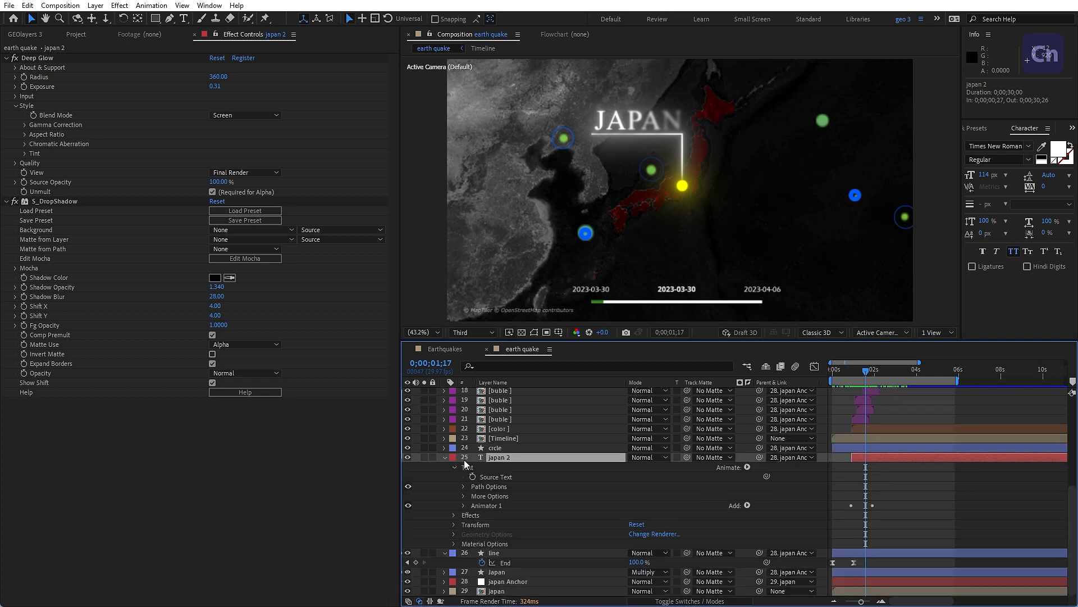
click(745, 467)
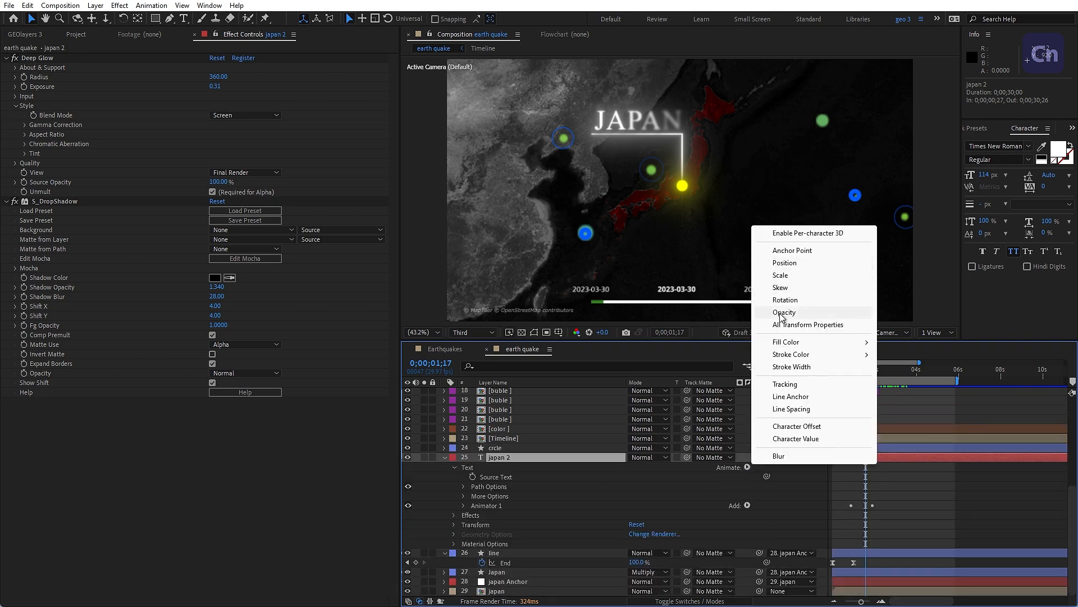
click(463, 507)
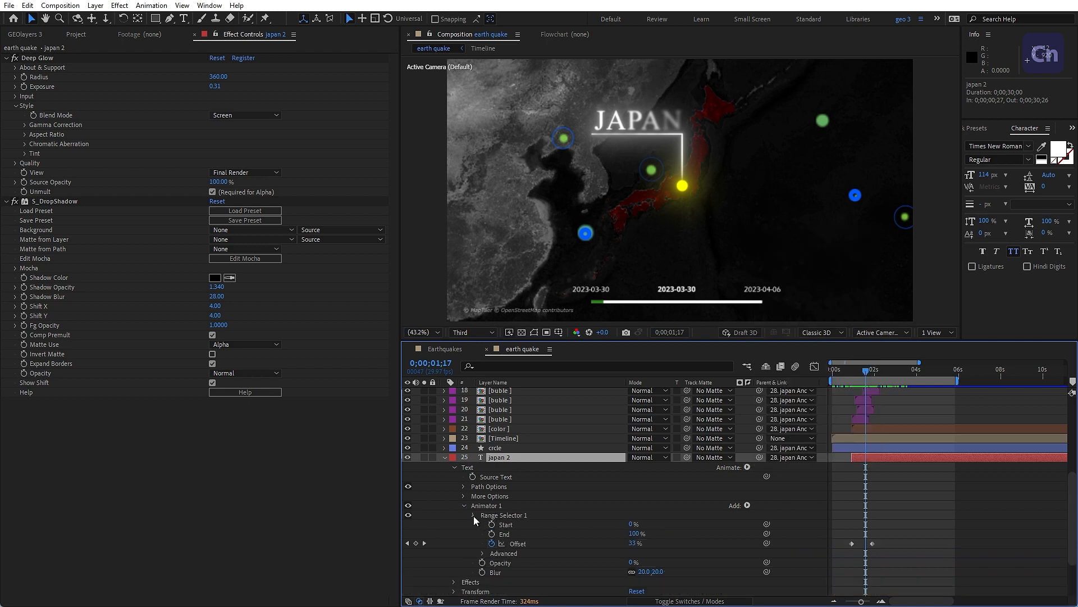
click(474, 515)
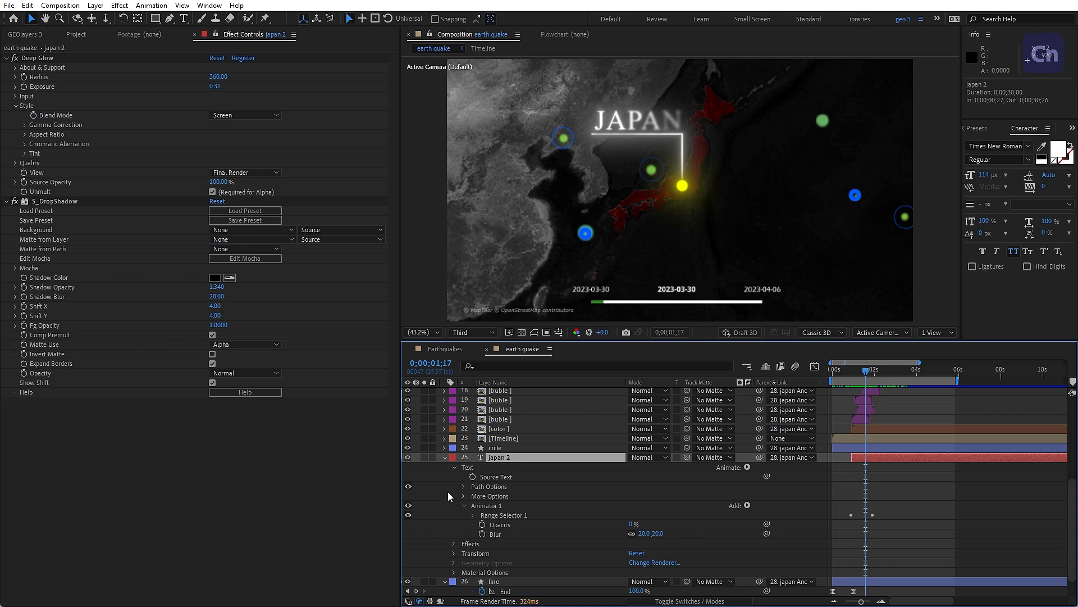
click(445, 458)
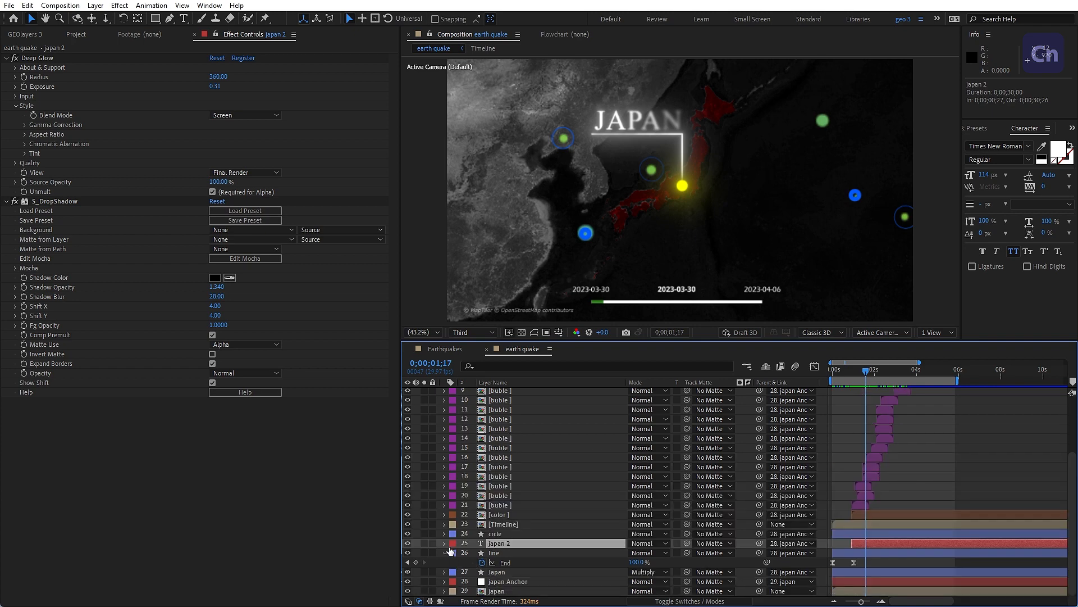
- Inspect the crcle layer's Scale keyframes at the start of the earth quake timeline, with the line layer's properties collapsed
click(445, 554)
click(495, 543)
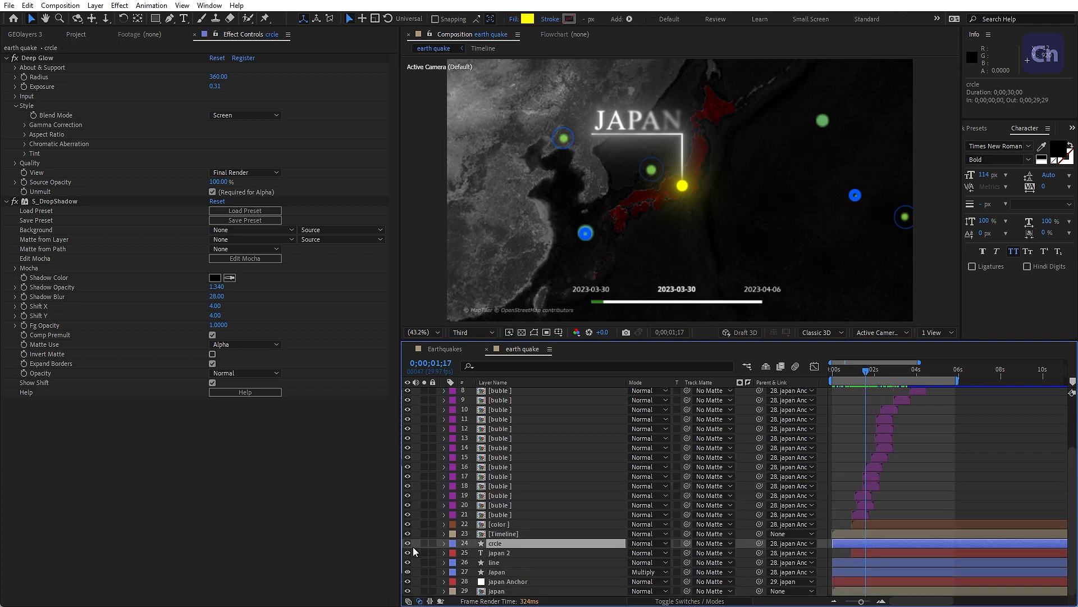
click(407, 543)
click(868, 371)
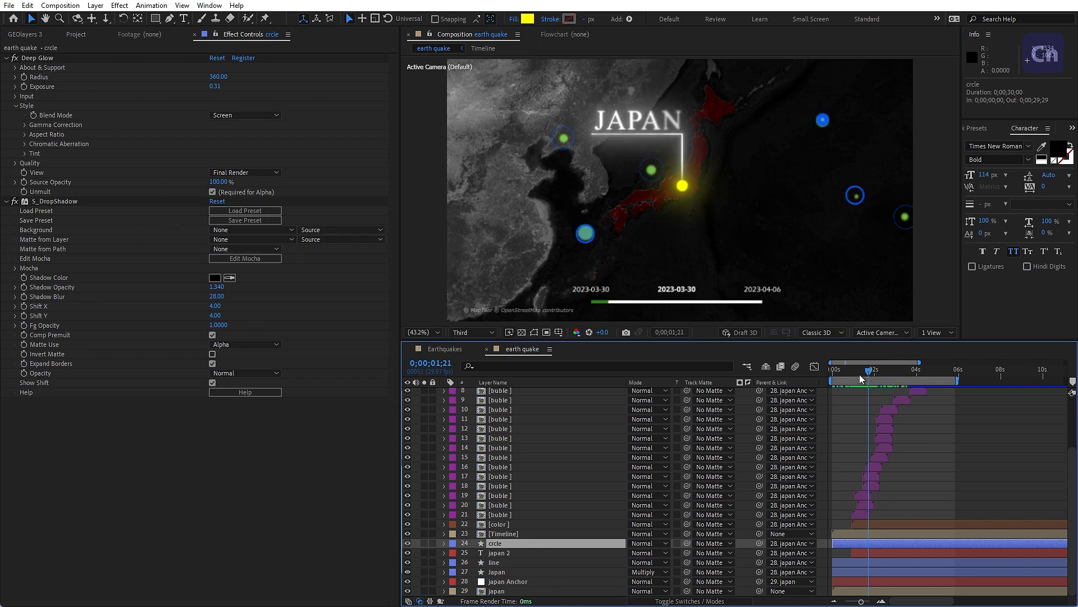
drag(859, 374, 833, 375)
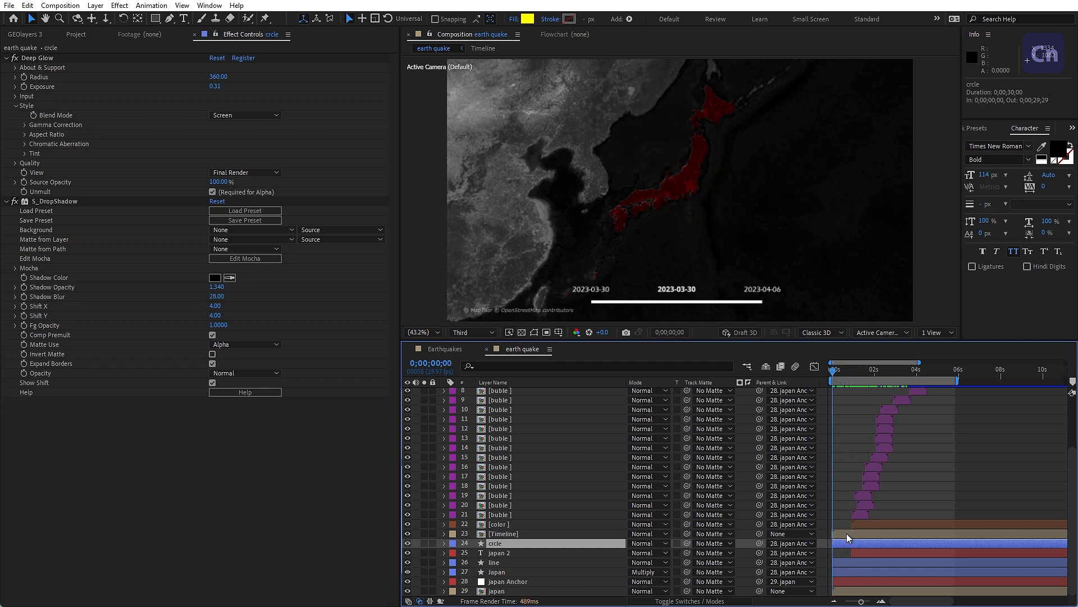
key(u)
drag(840, 373, 828, 376)
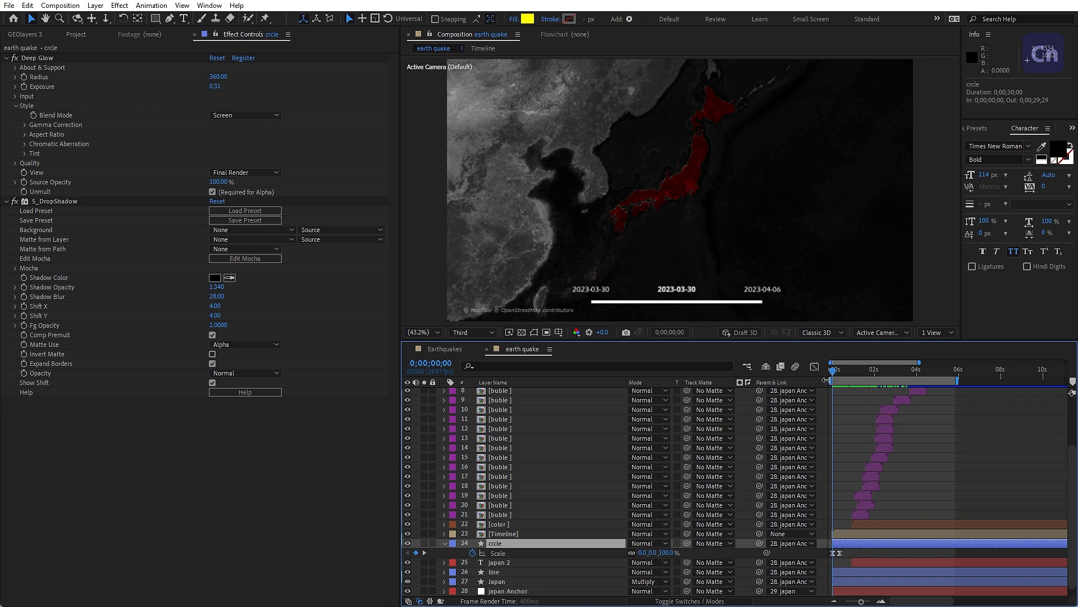
key(equal)
- Solo the color layer and scrub to 0;00;01;02 to examine its earthquake dots by themselves
click(498, 525)
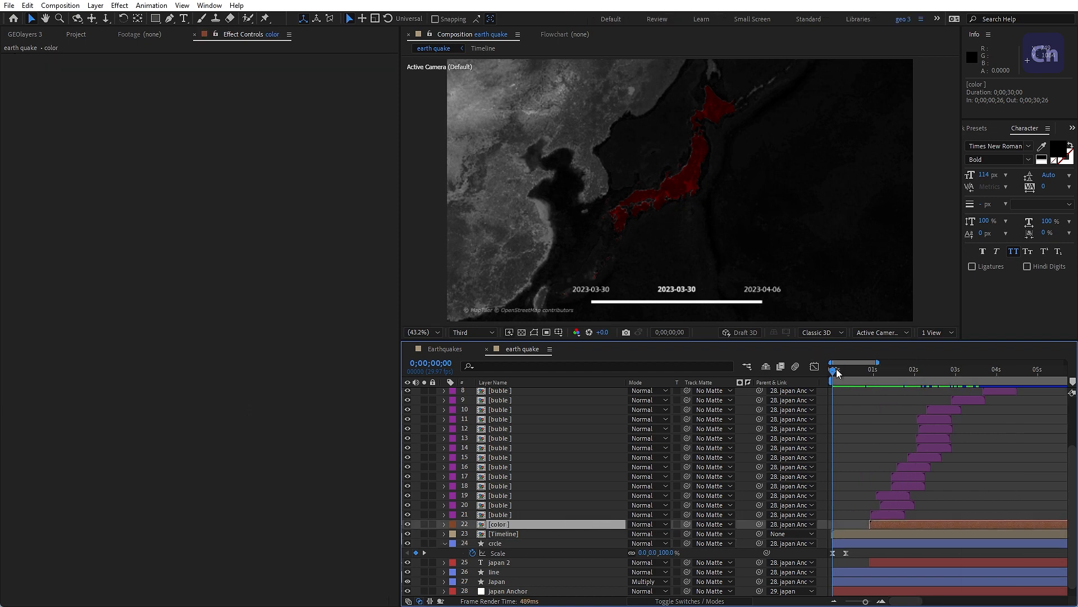
click(425, 524)
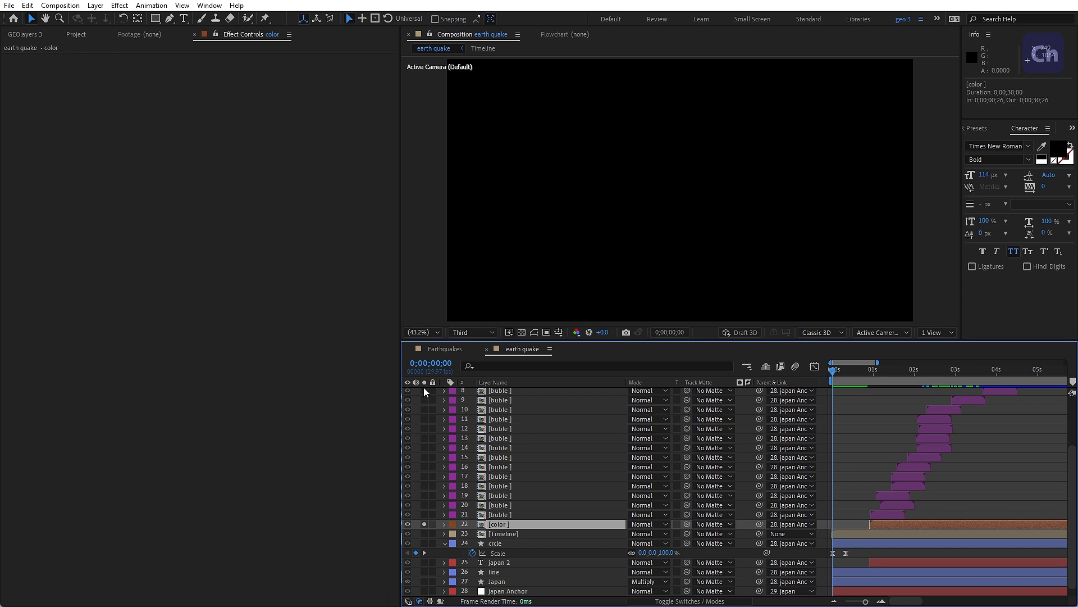
drag(423, 516, 423, 524)
click(424, 524)
scroll(482, 478, down, 1)
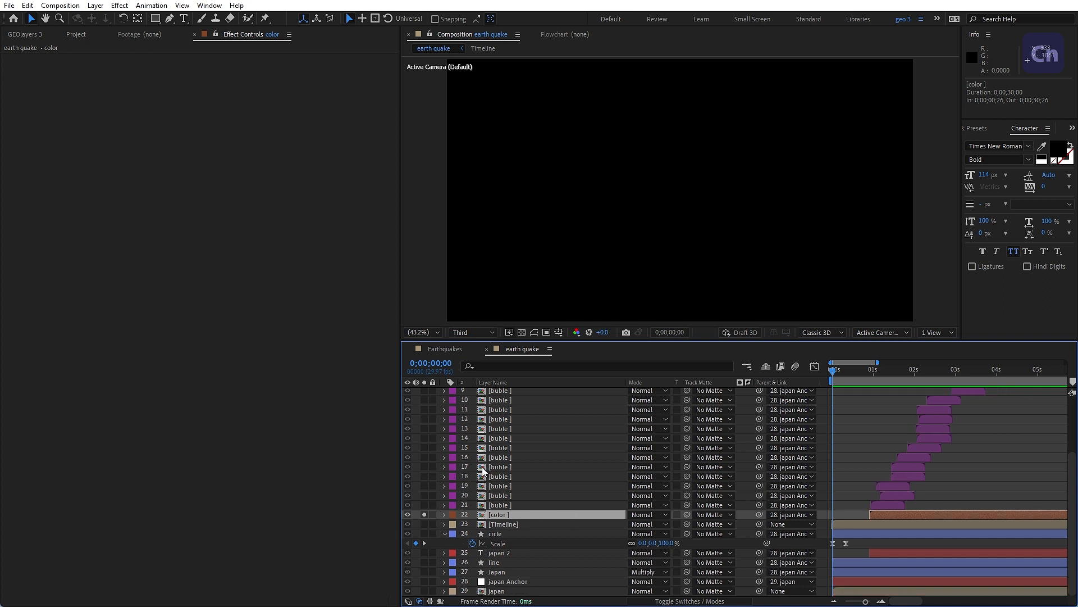
drag(835, 371, 878, 395)
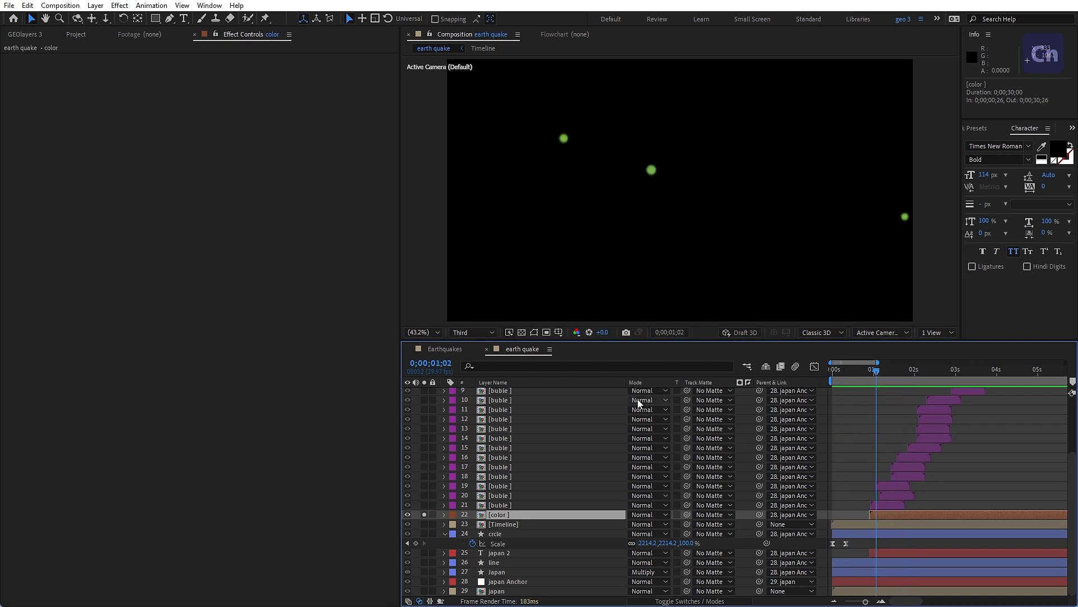
- Scrub the Earthquakes composition to 0:00:10:08 and solo earthquake marker layers 142 to 149
click(442, 350)
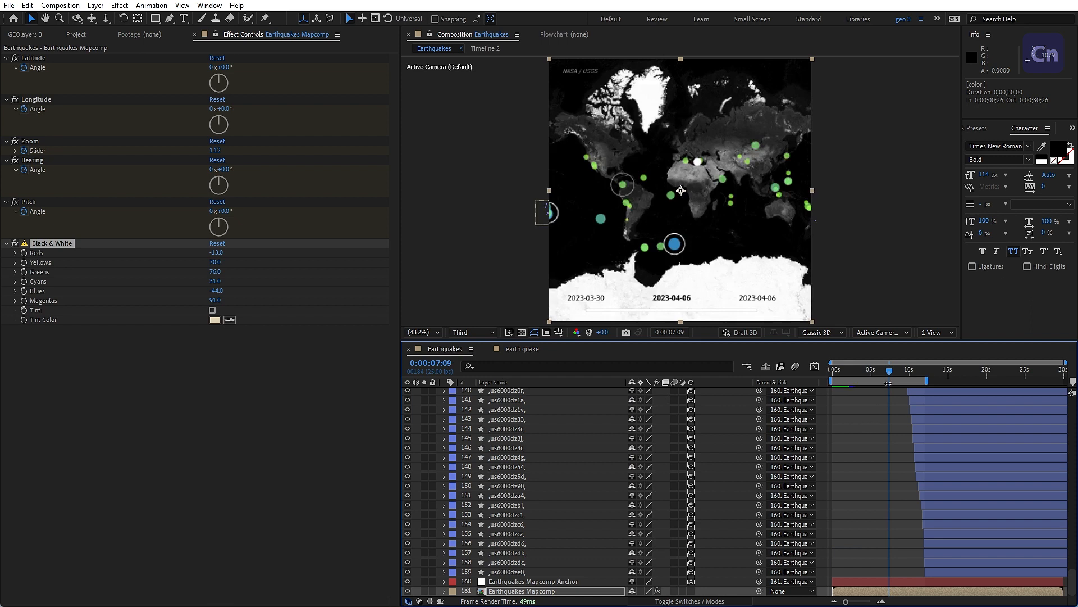
drag(891, 370, 911, 378)
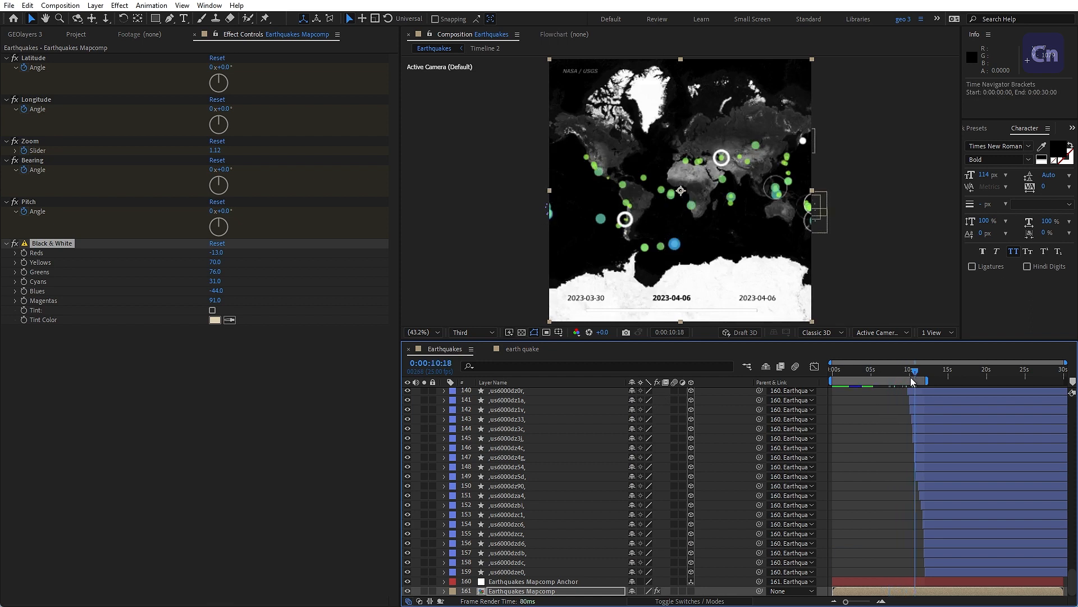
click(407, 391)
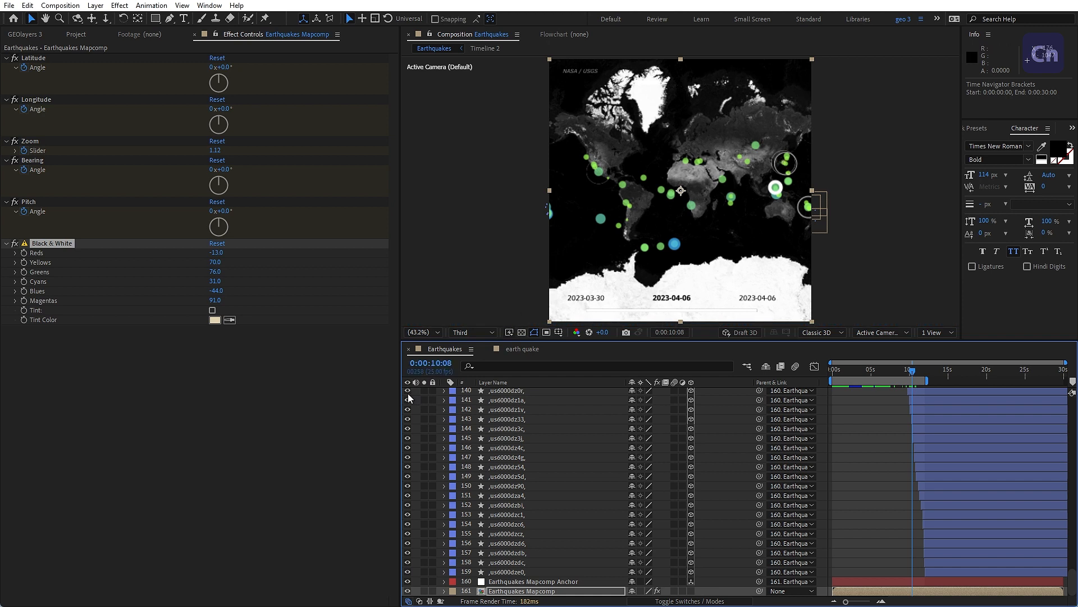
drag(423, 410, 426, 476)
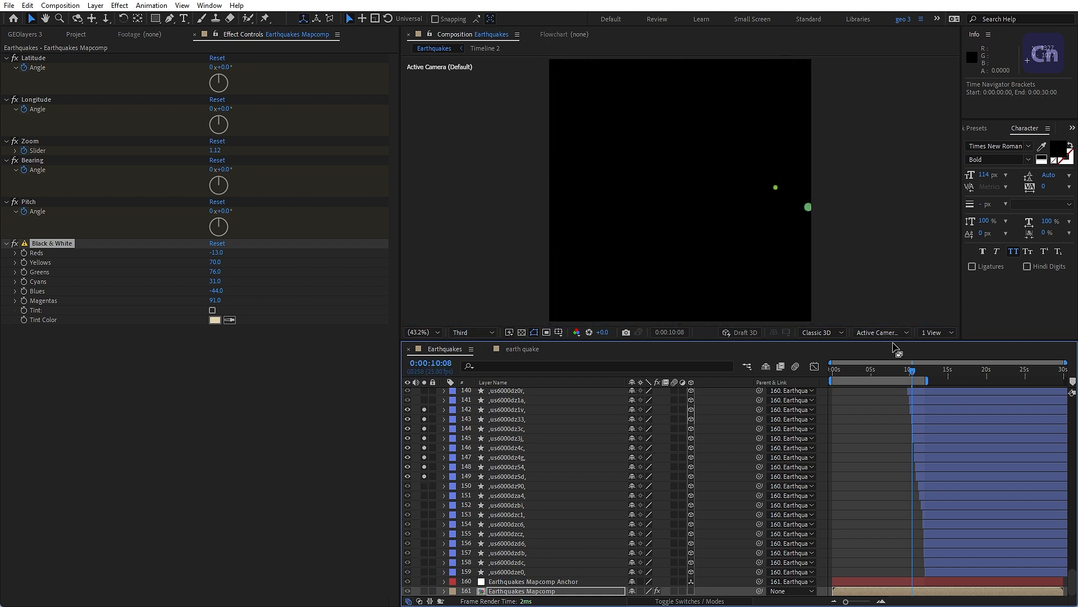
- Set the current time of the Earthquakes composition to 0:00:09:21 and activate the Ellipse Tool
scroll(903, 418, up, 4)
drag(961, 372, 932, 386)
click(155, 18)
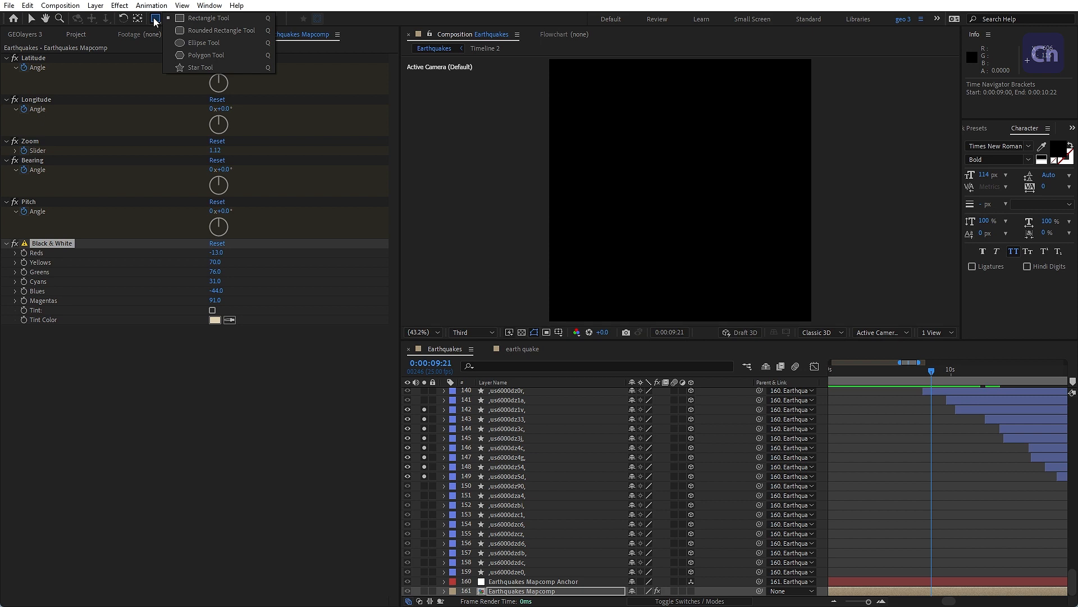
click(199, 48)
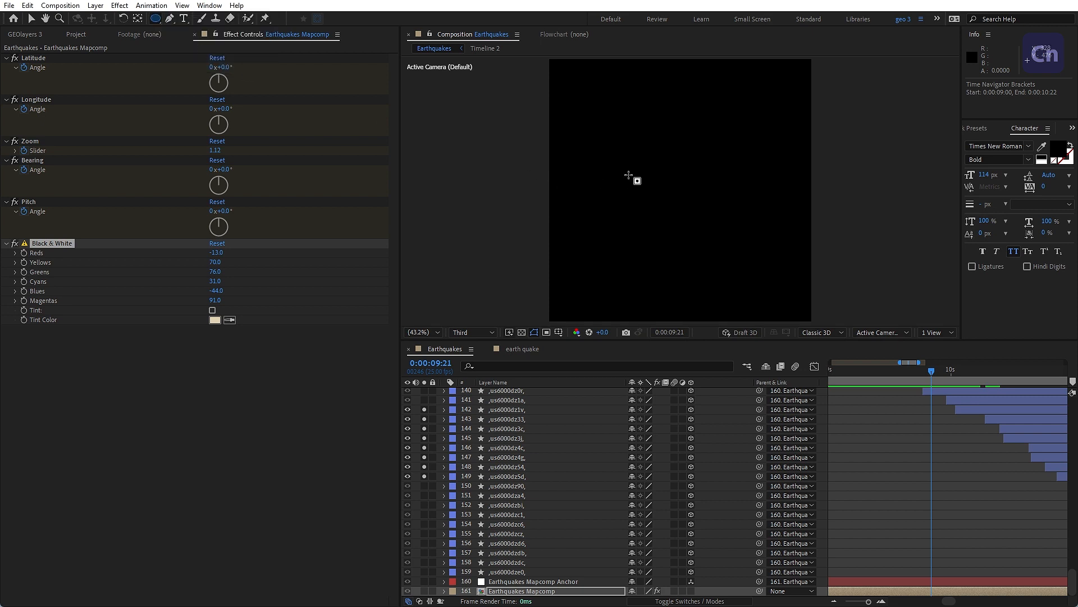
mouse_move(628, 172)
mouse_down()
mouse_move(648, 193)
mouse_move(636, 191)
mouse_up()
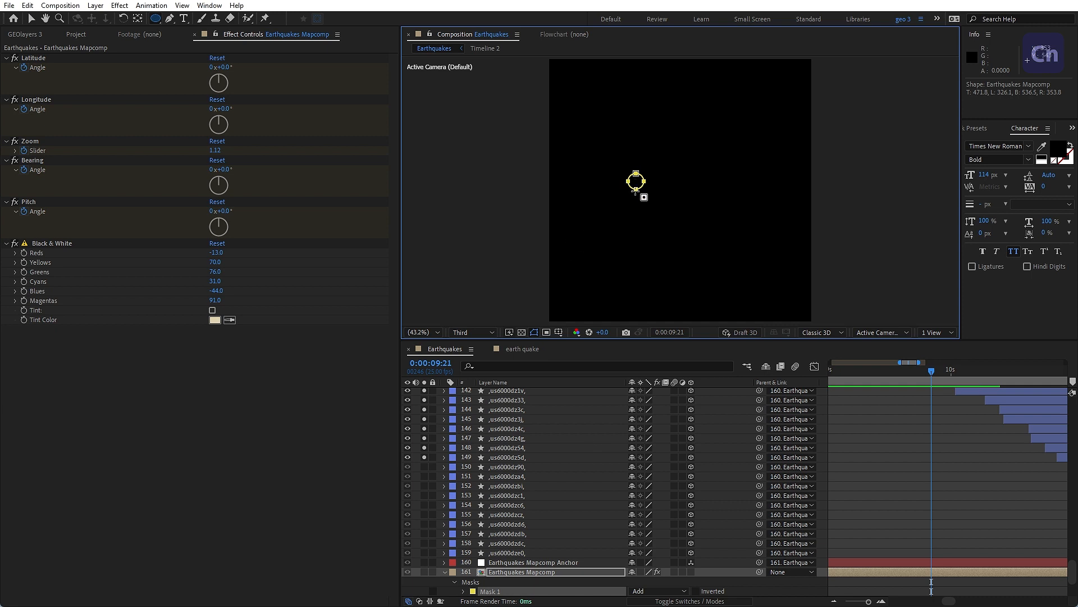
key(e)
key(e)
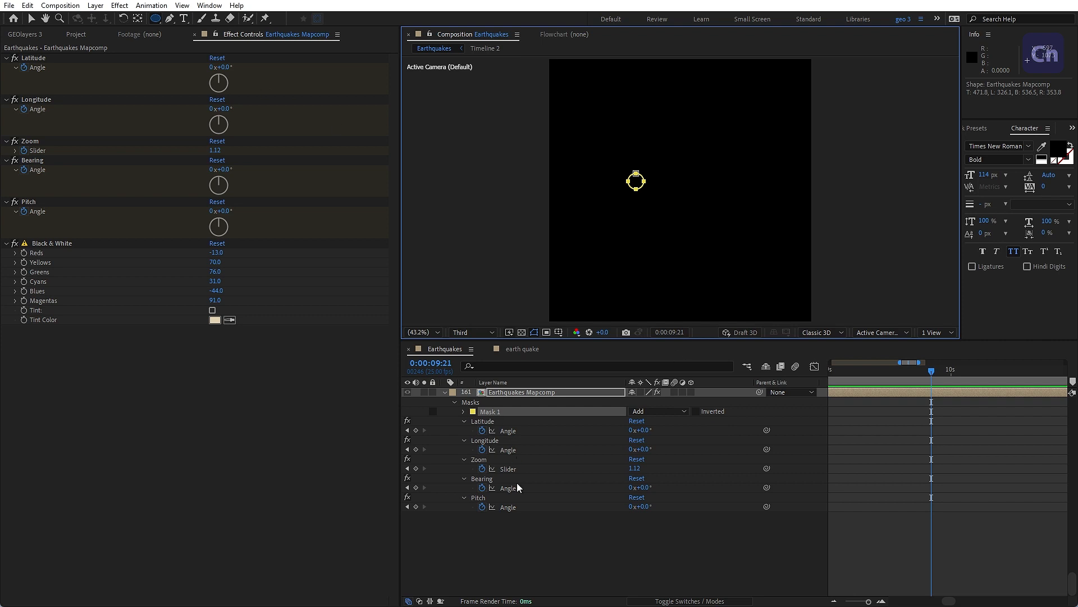
key(ctrl+z)
scroll(450, 500, up, 4)
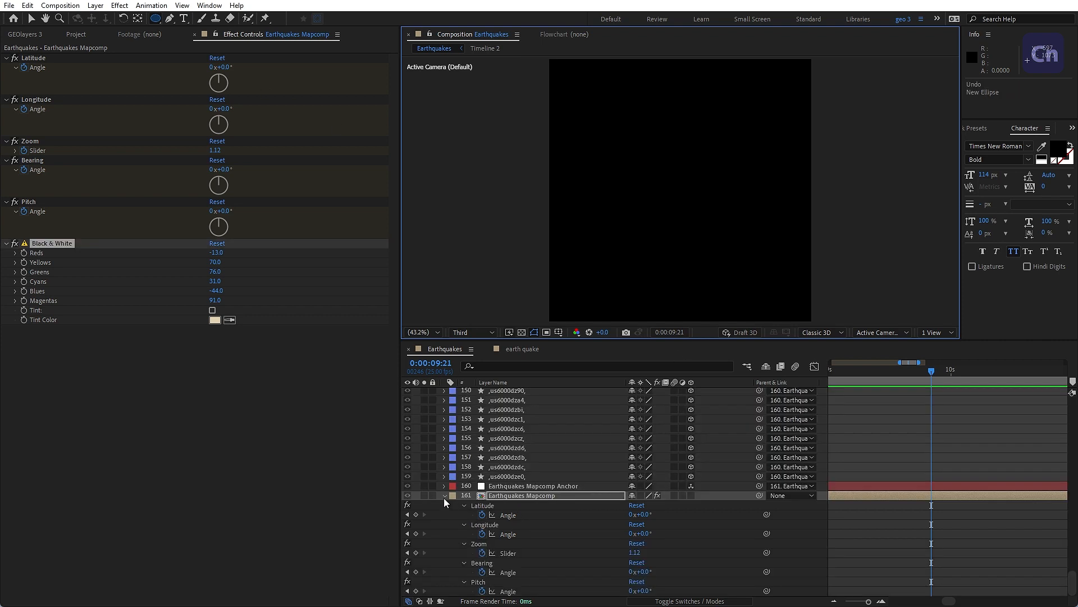
click(444, 497)
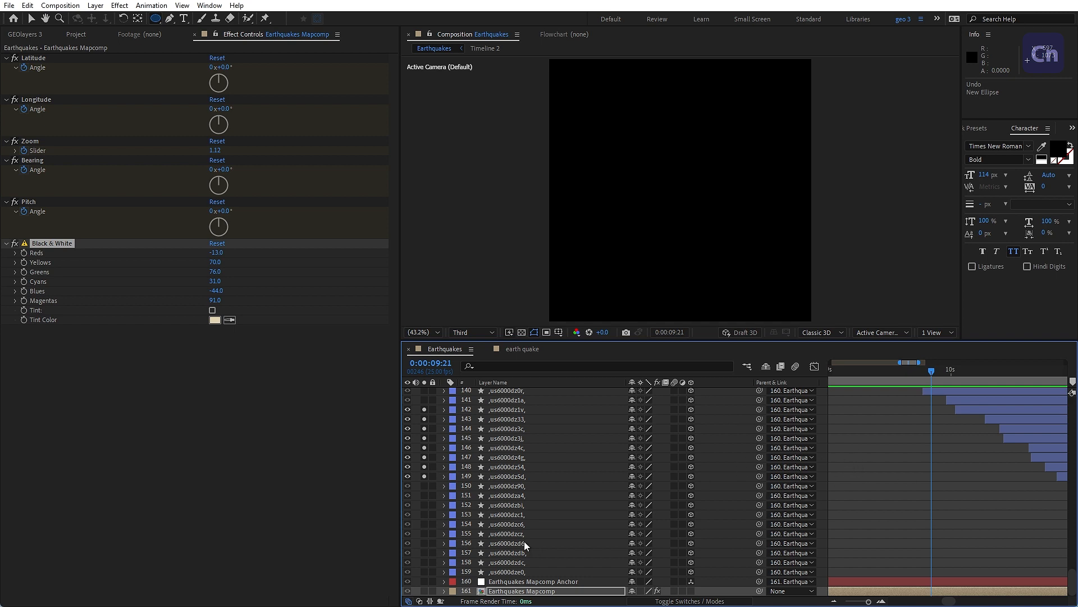
- With no layer selected, draw a red circle about 134 px across, slightly left of the composition centre, and hide its layer controls
key(ctrl+shift+a)
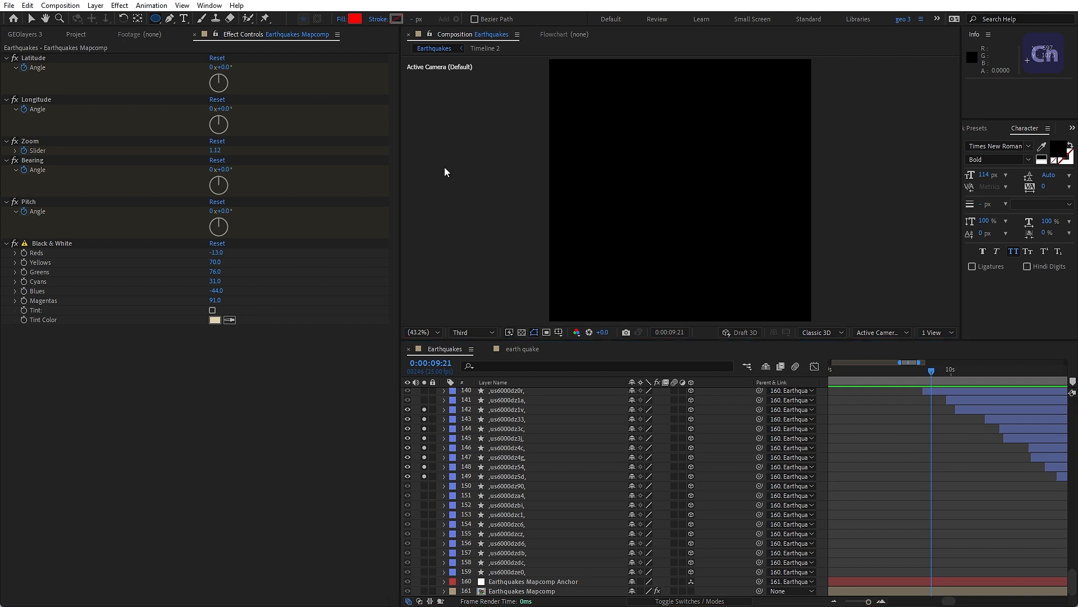
mouse_move(623, 174)
mouse_down()
mouse_move(666, 217)
mouse_move(656, 207)
mouse_up()
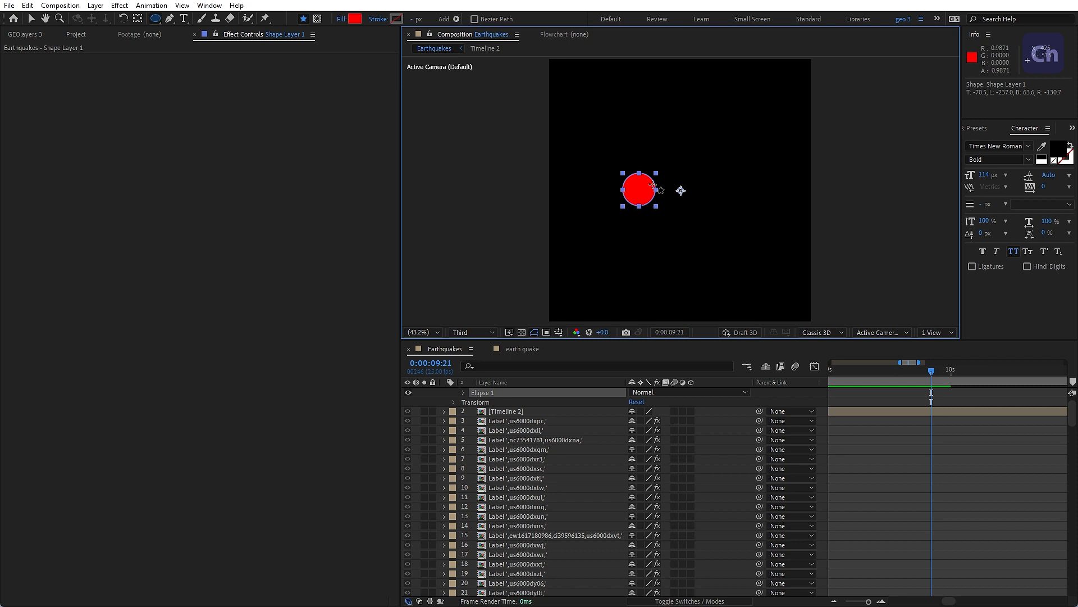
key(ctrl+shift+h)
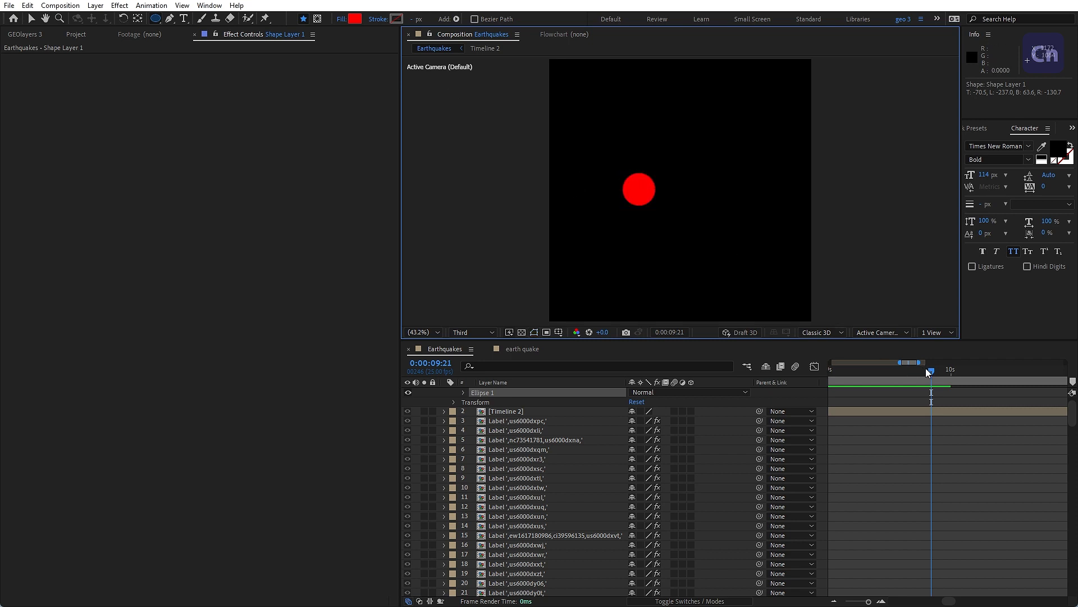
- Go to 0:00:09:08, collapse the red circle's layer properties and duplicate its shape layer seven times
drag(926, 369, 892, 372)
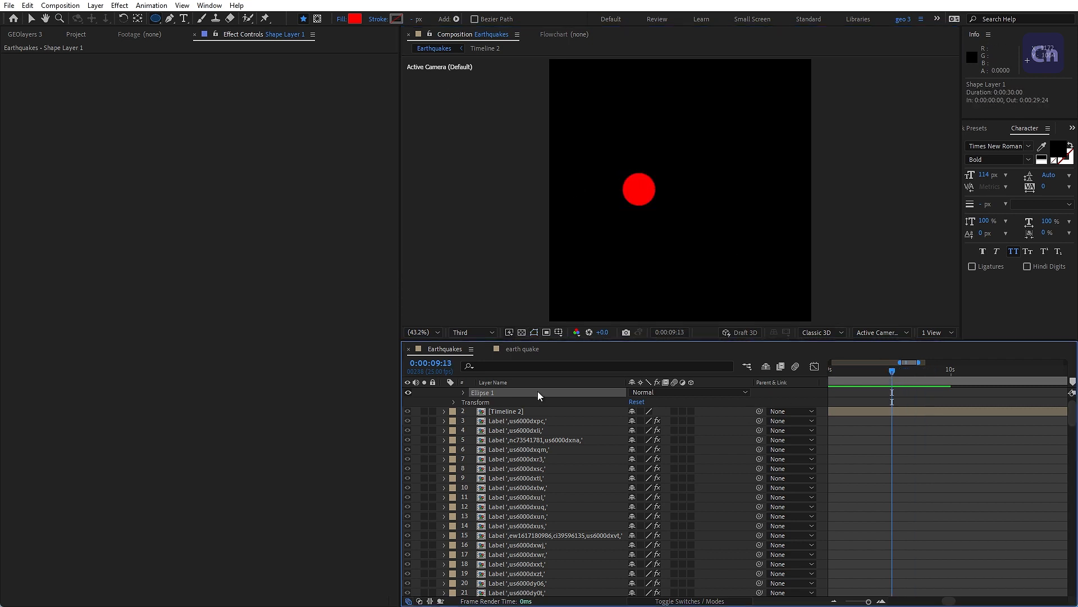
click(868, 371)
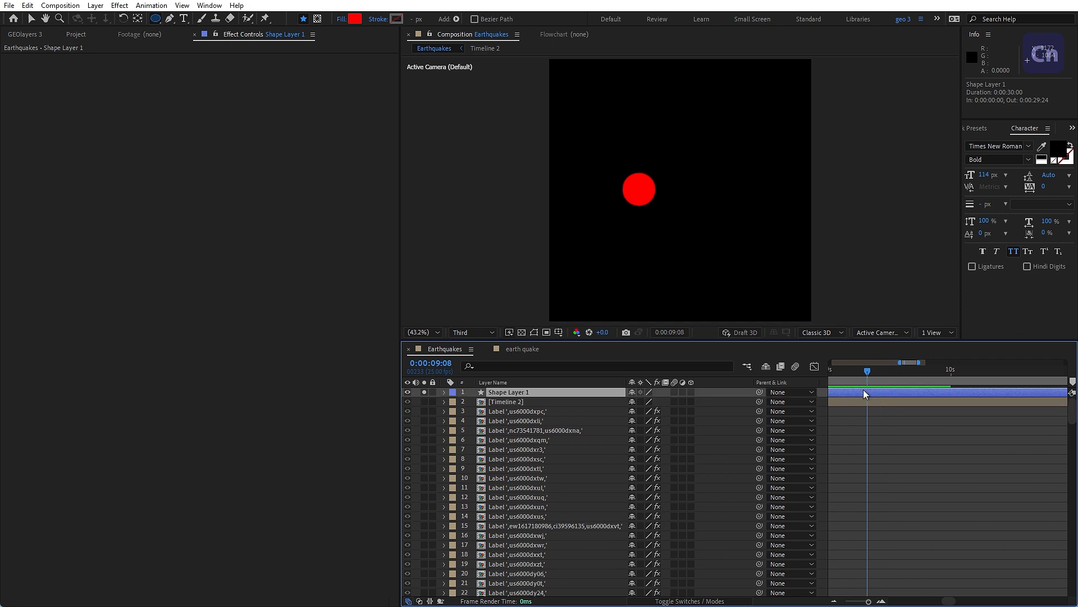
key(ctrl+d)
key(ctrl+d)
key(ctrl+d)
key(ctrl+d)
key(ctrl+d)
key(ctrl+d)
key(ctrl+d)
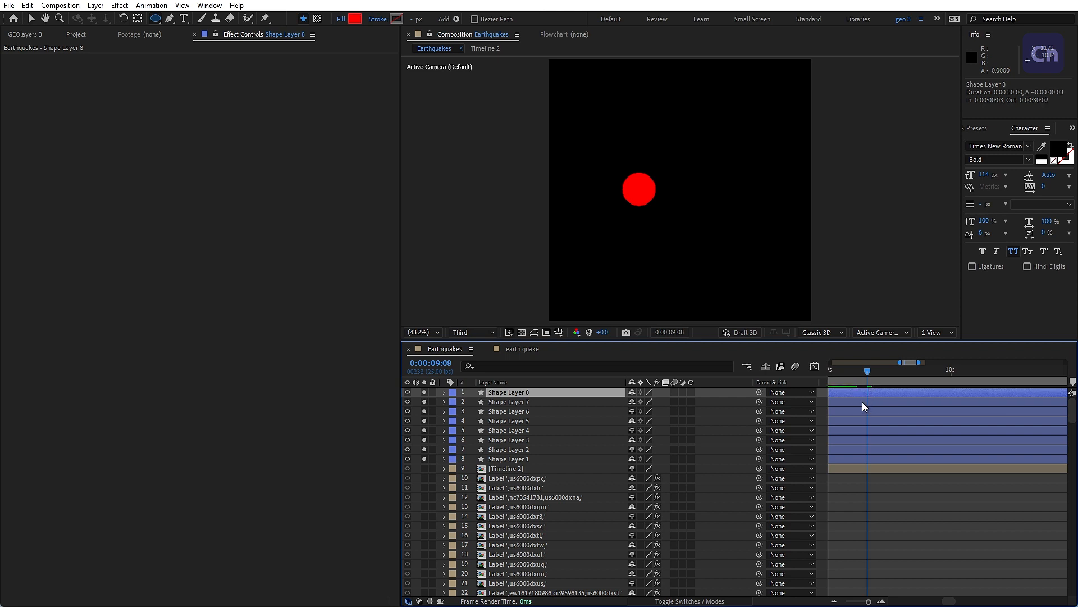
- Stagger the start times of the eight circle layers near the beginning of the composition and go to 0:00:04:11
key(semicolon)
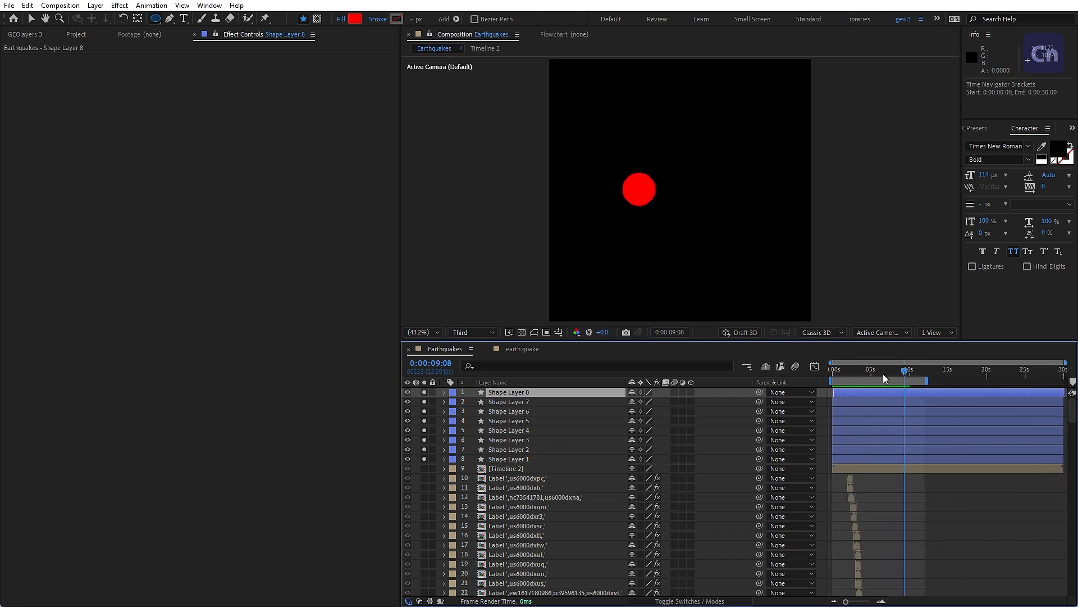
drag(883, 373, 844, 431)
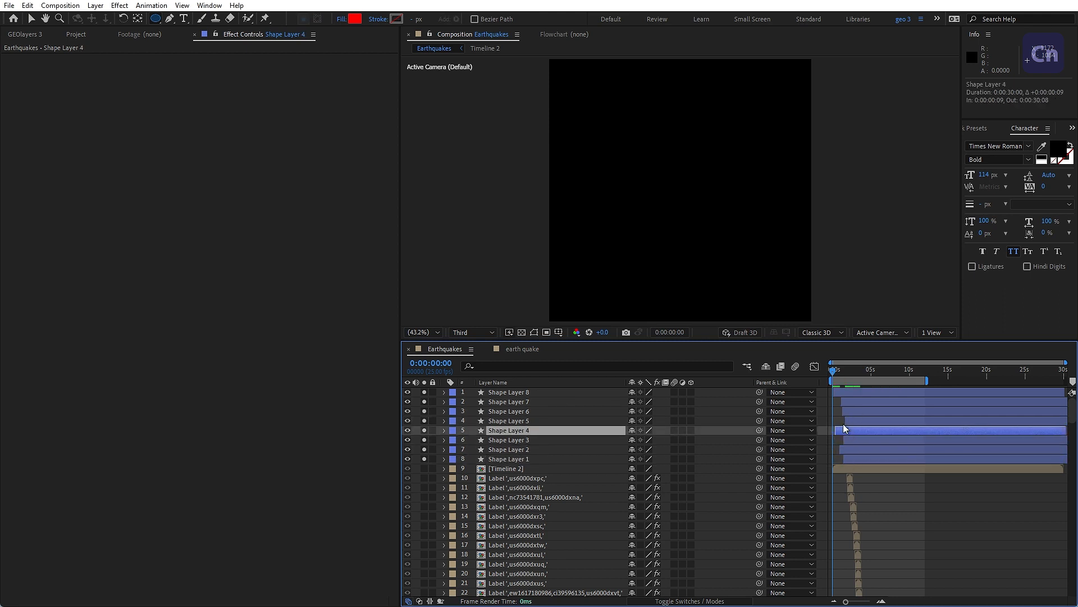
drag(832, 370, 868, 372)
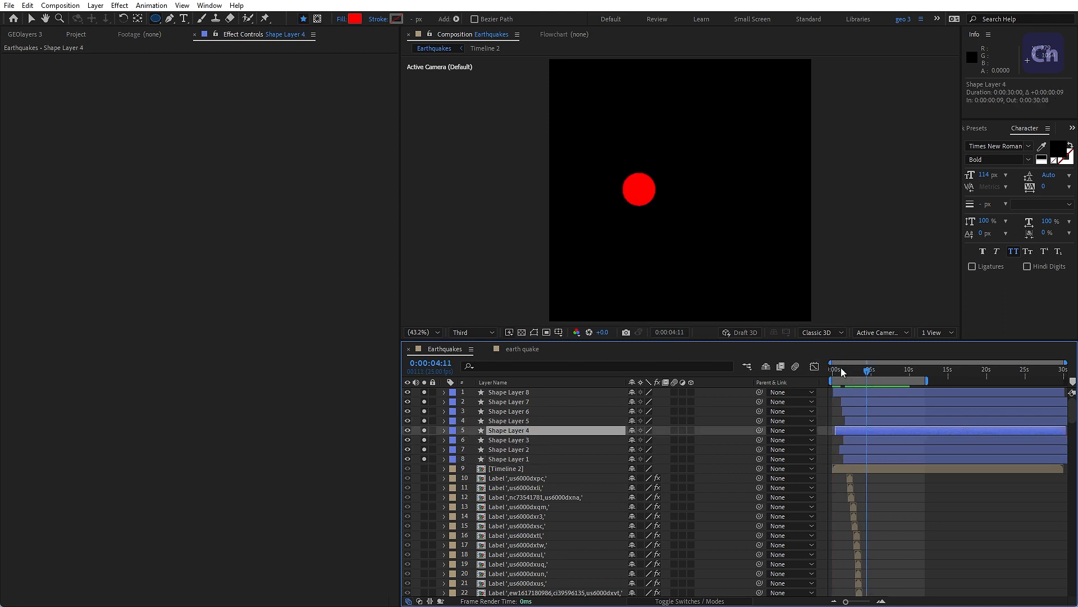
- Spread five of the stacked red circles to separate positions around the original circle in the composition
key(v)
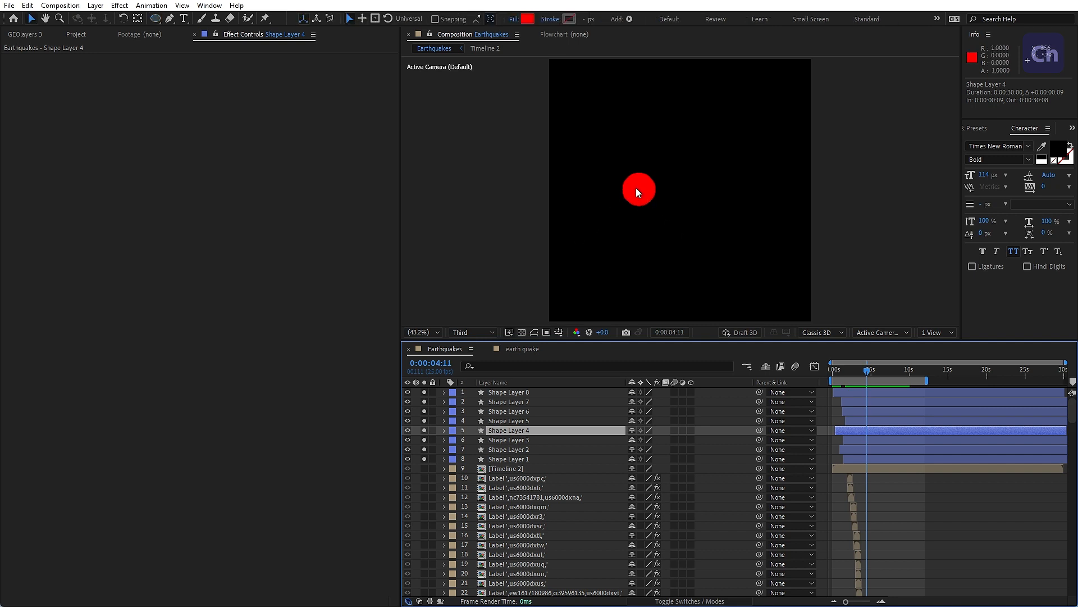
drag(636, 187, 709, 232)
click(643, 194)
drag(633, 189, 600, 276)
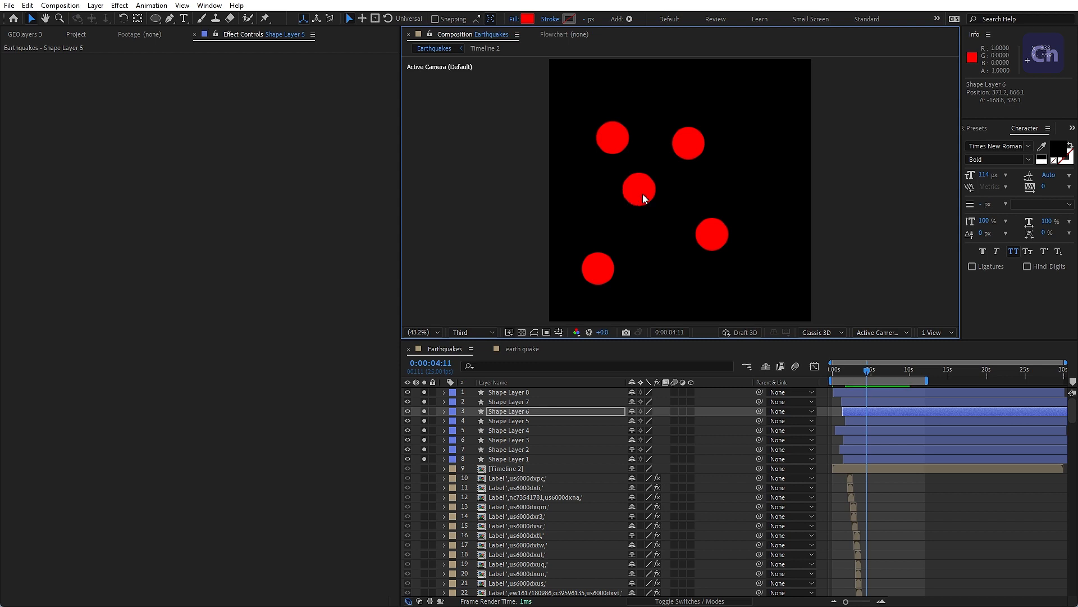
drag(642, 195, 765, 218)
- Preview the staggered red circles from 0:00:00:00
drag(886, 366, 826, 368)
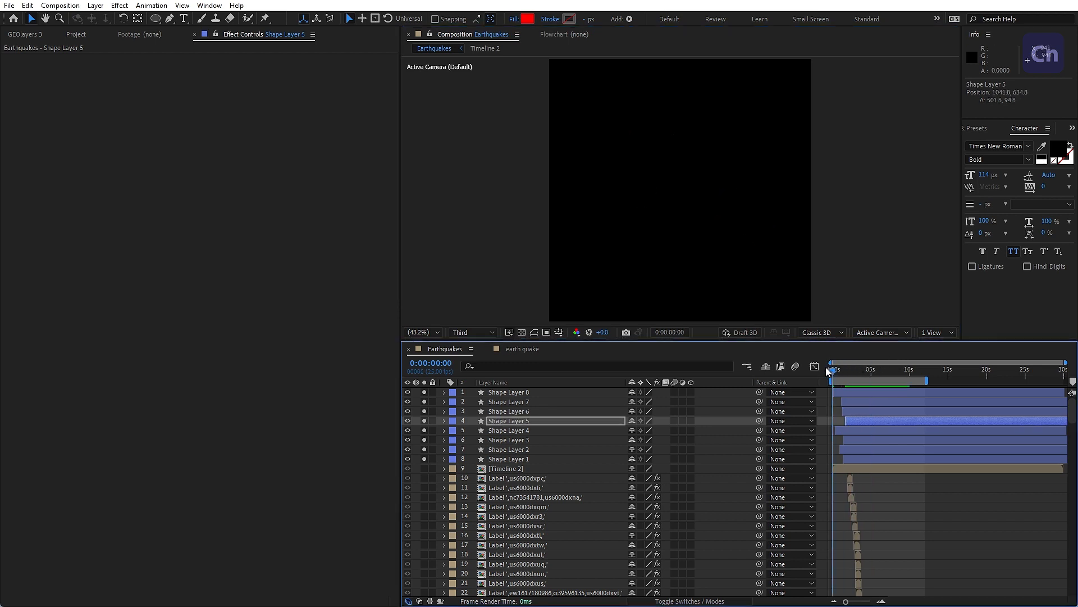
key(space)
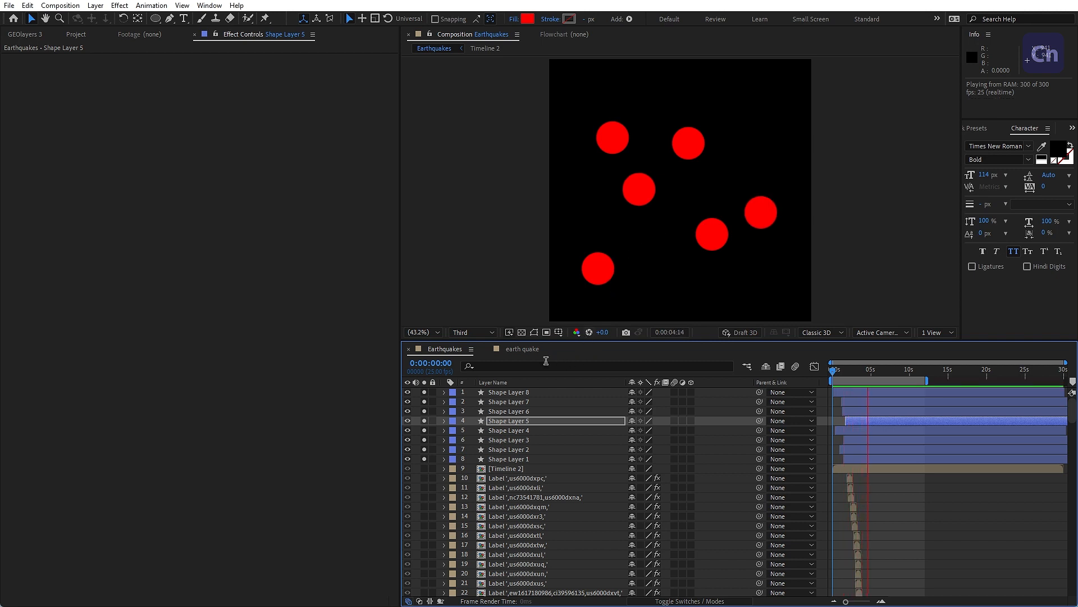
key(space)
- Select earthquake marker layers 110 to 149 in the Earthquakes composition to examine their staggered timing
scroll(567, 455, down, 5)
scroll(568, 455, down, 20)
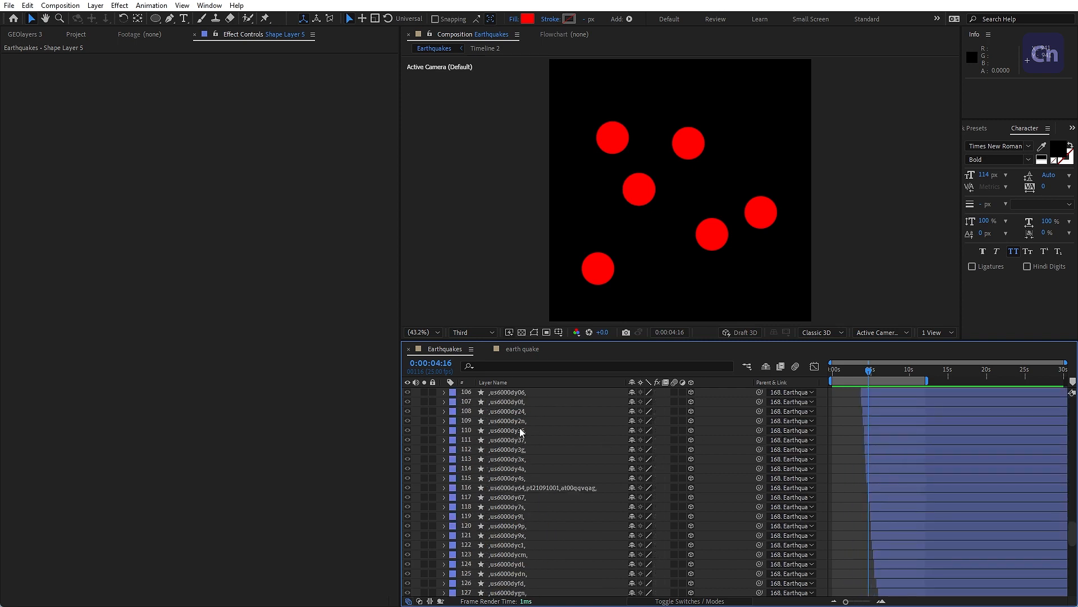
click(520, 430)
scroll(505, 528, down, 6)
shift+click(505, 566)
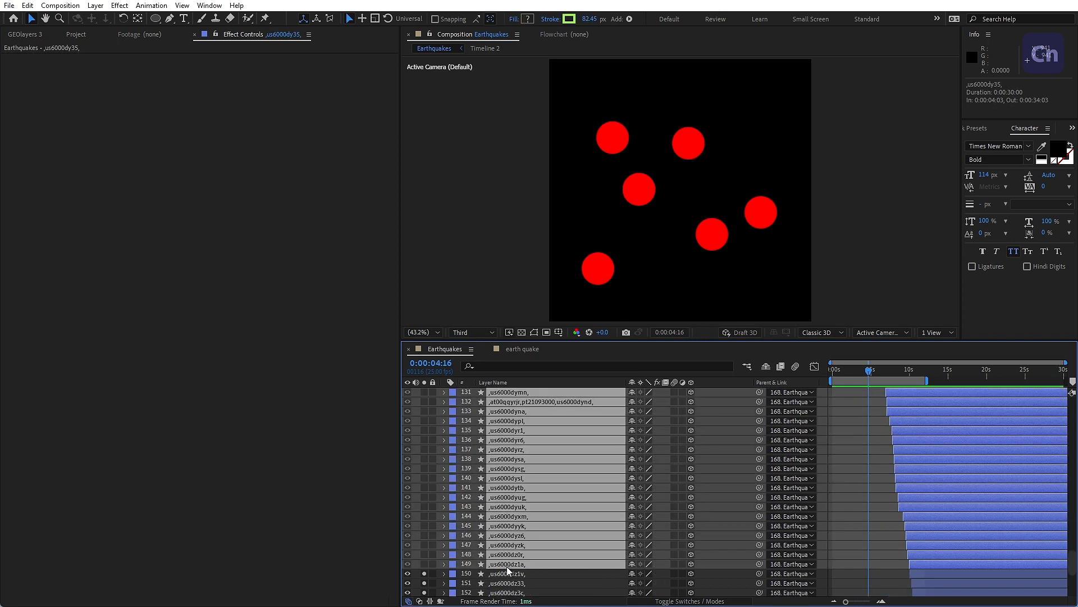
scroll(514, 534, up, 7)
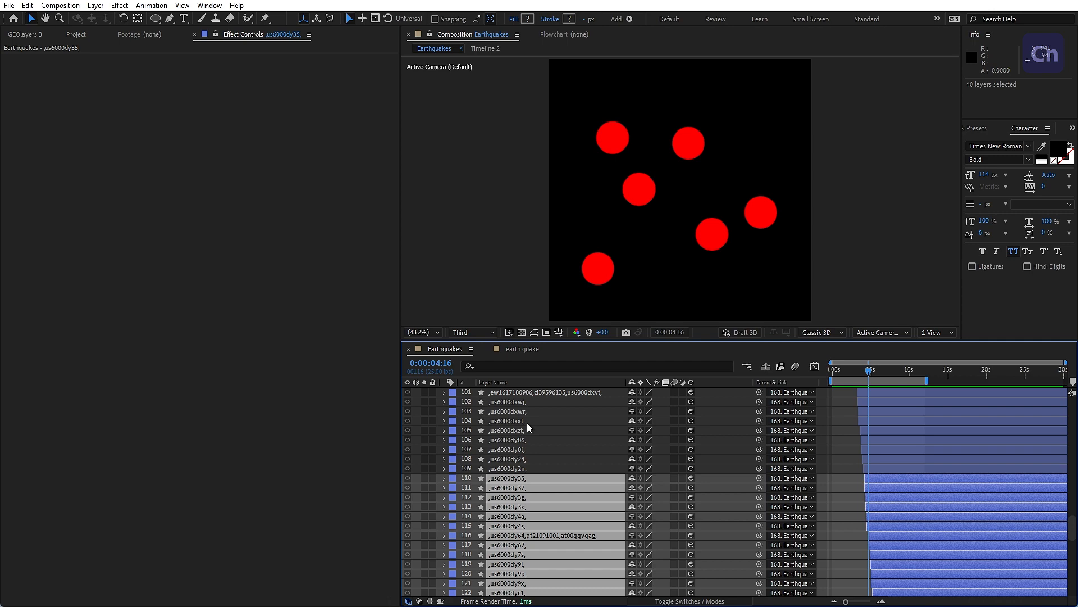
- Open the color precomposition from the earth quake composition, examine its marker layers, and return to earth quake
click(514, 348)
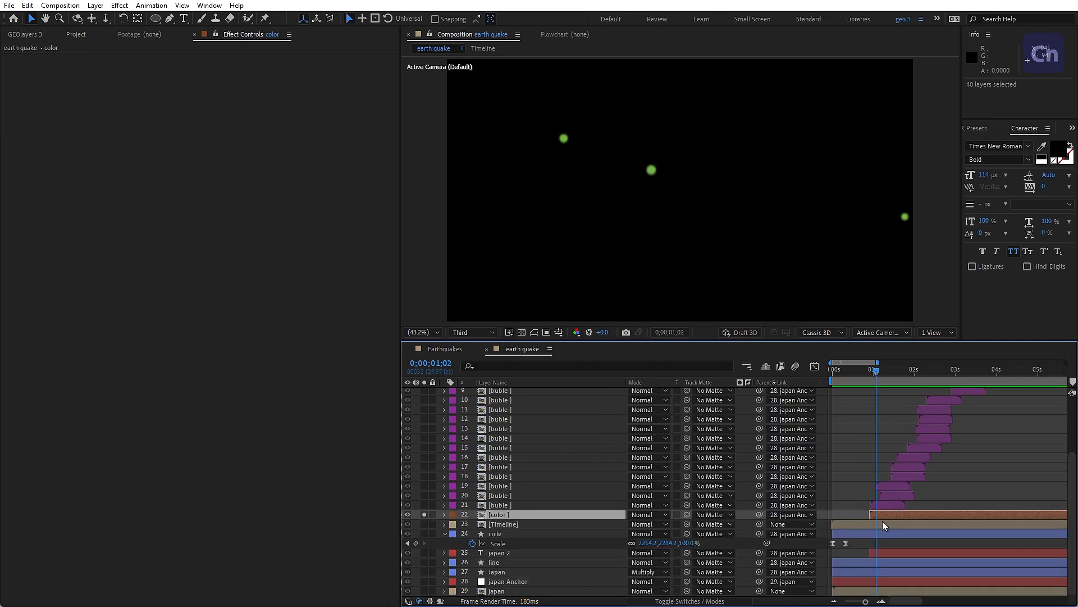
click(883, 522)
double_click(881, 516)
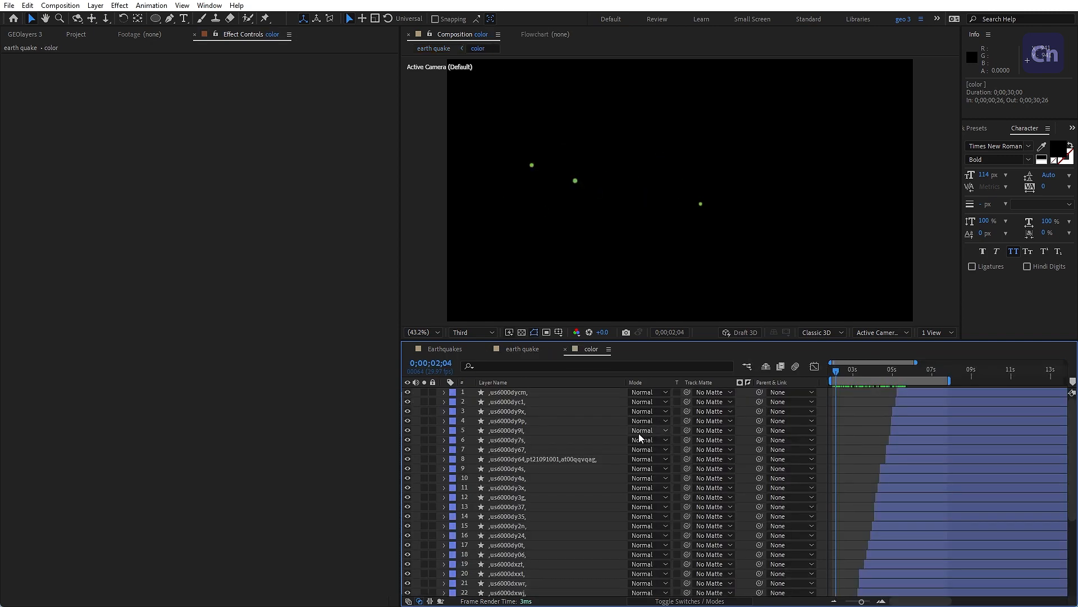
scroll(641, 449, up, 5)
click(532, 351)
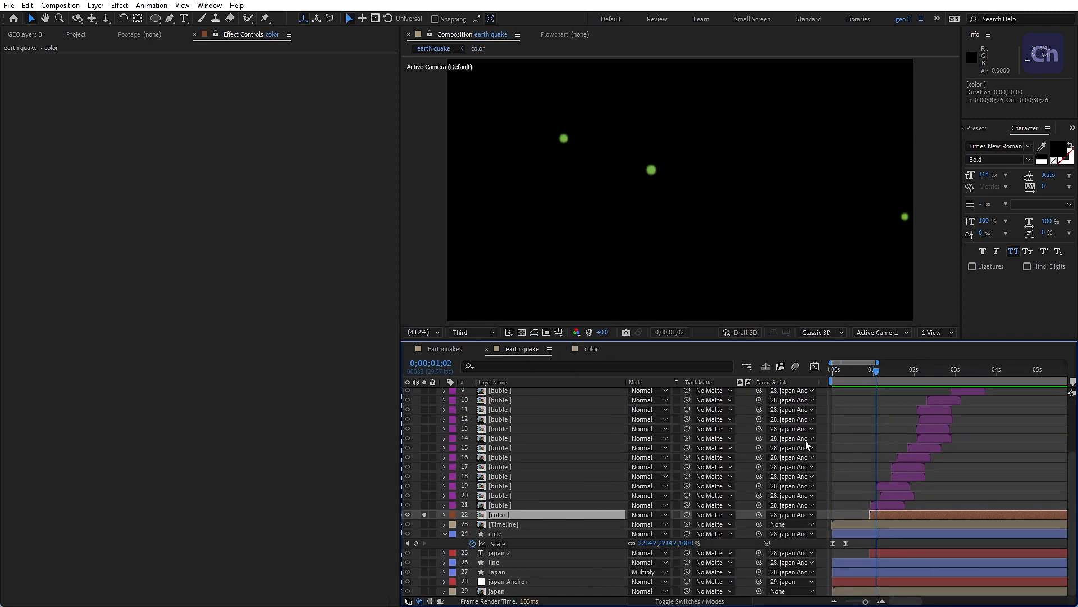
- Solo buble layer 21 instead of the color layer and preview its ring animation from around 0;00;00;26
click(509, 505)
click(424, 514)
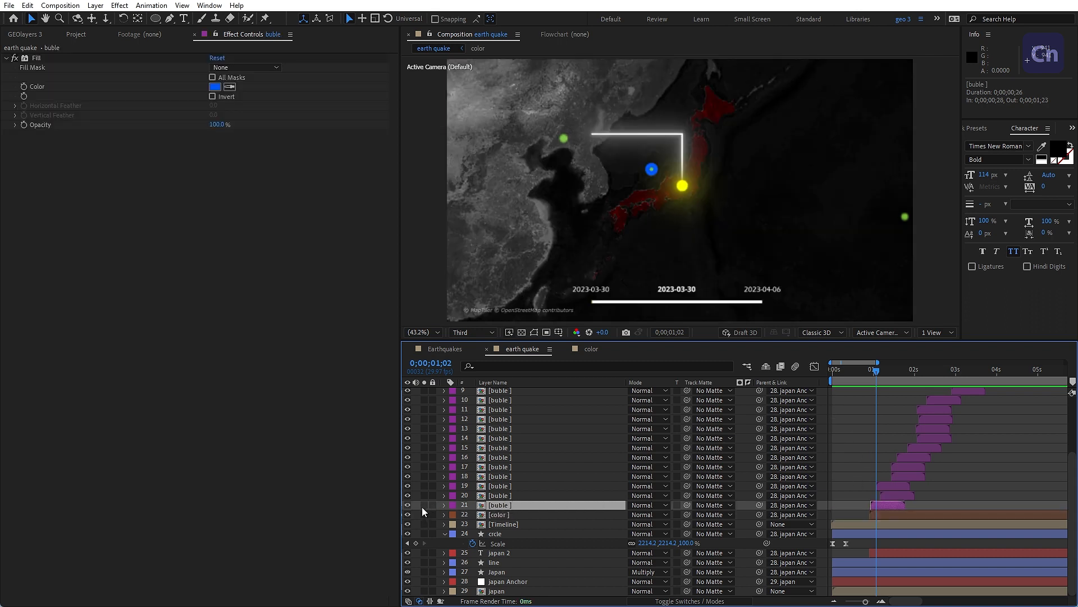
click(424, 505)
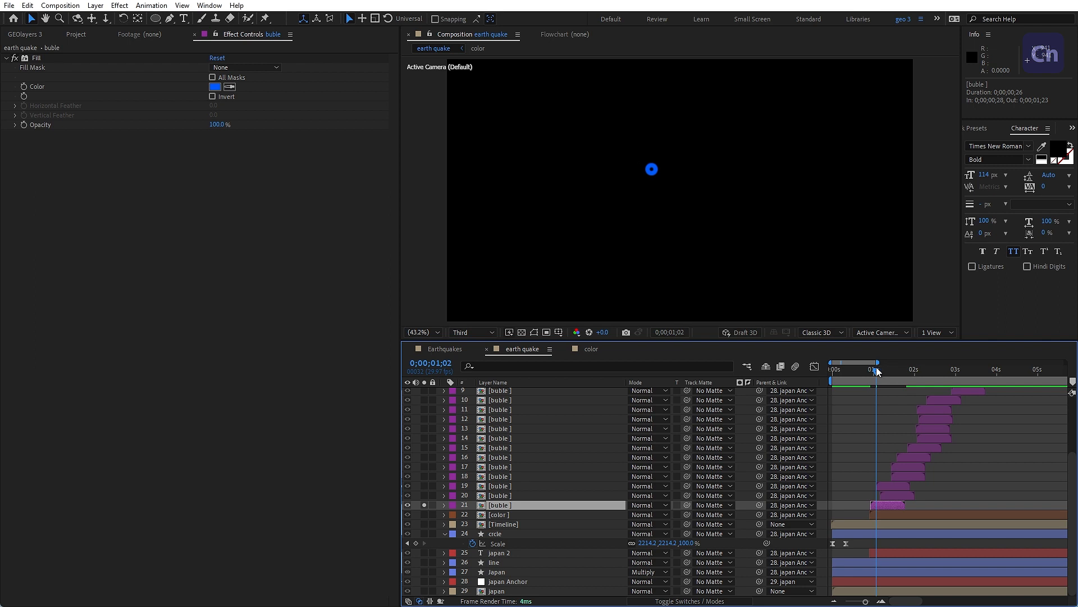
drag(877, 367, 863, 368)
key(space)
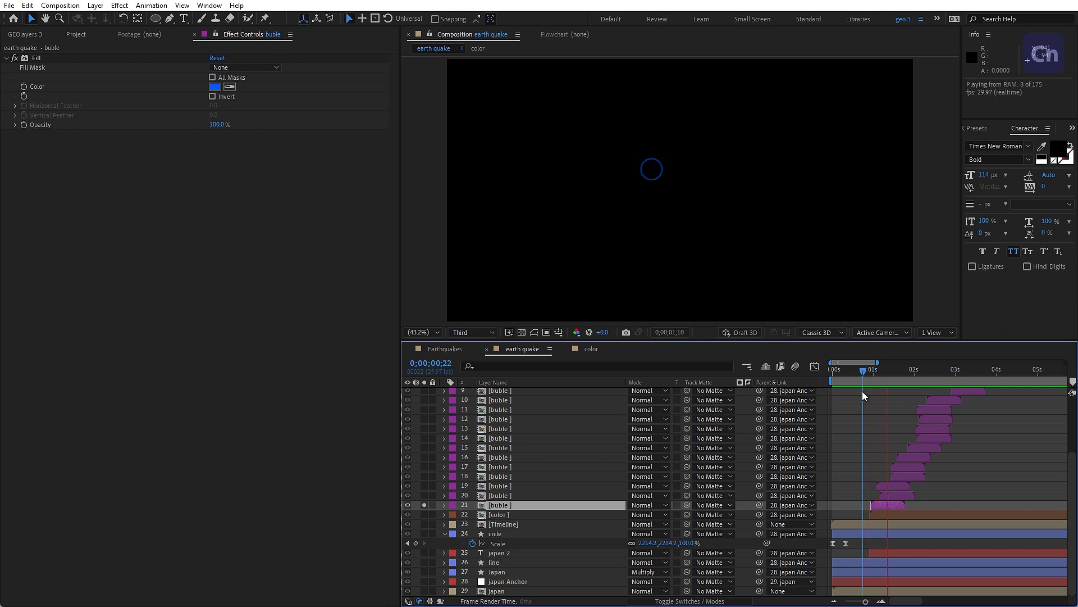
click(868, 373)
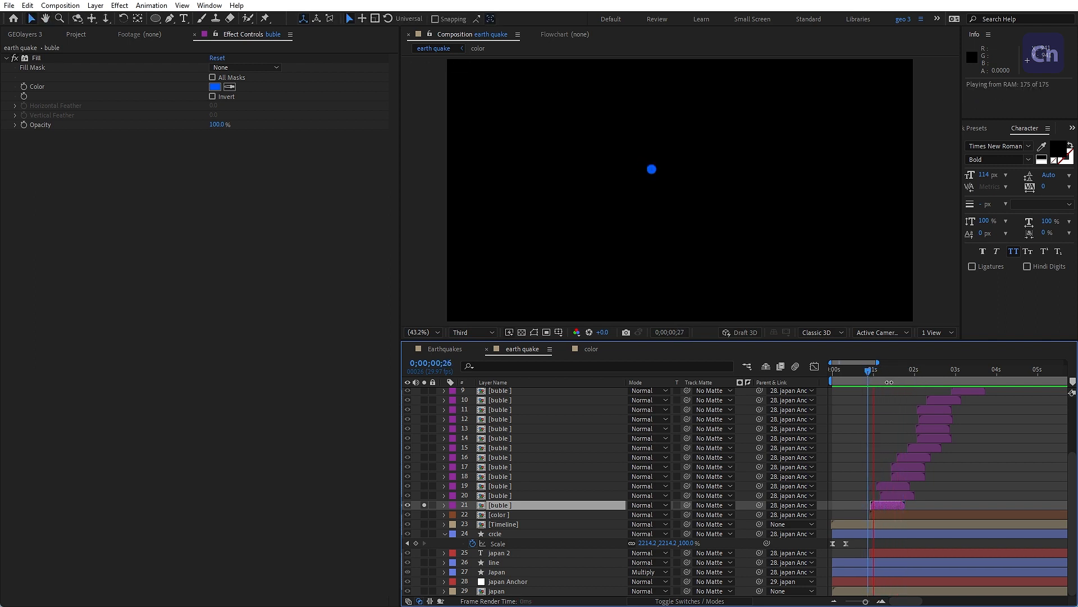
key(space)
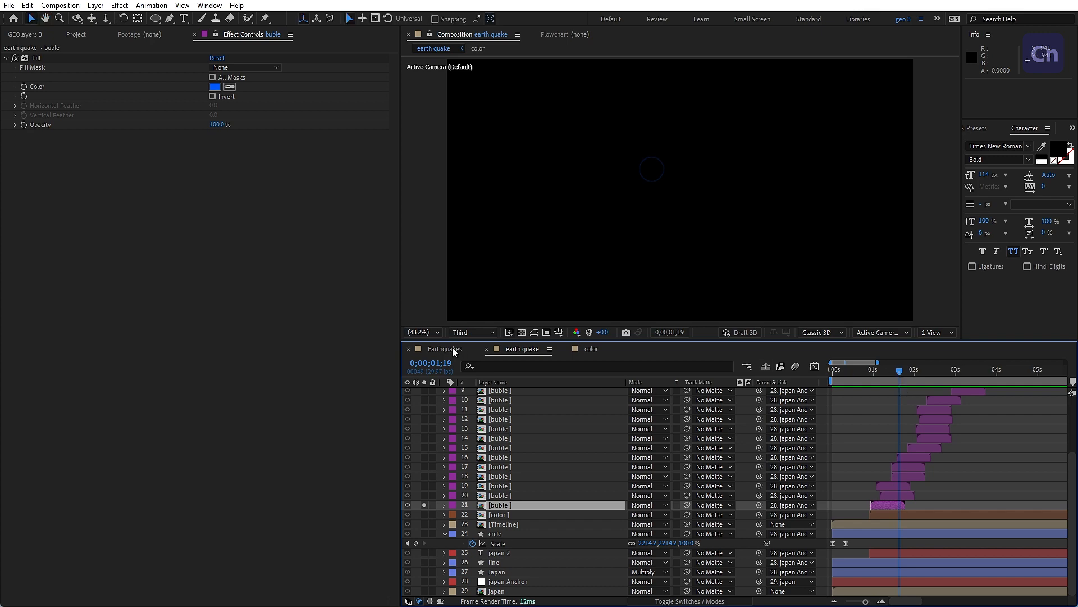
- Deselect the marker layers in the Earthquakes composition, then solo label layer 76 and scrub to 0:00:10:24 to examine its ring
click(452, 348)
scroll(527, 459, up, 3)
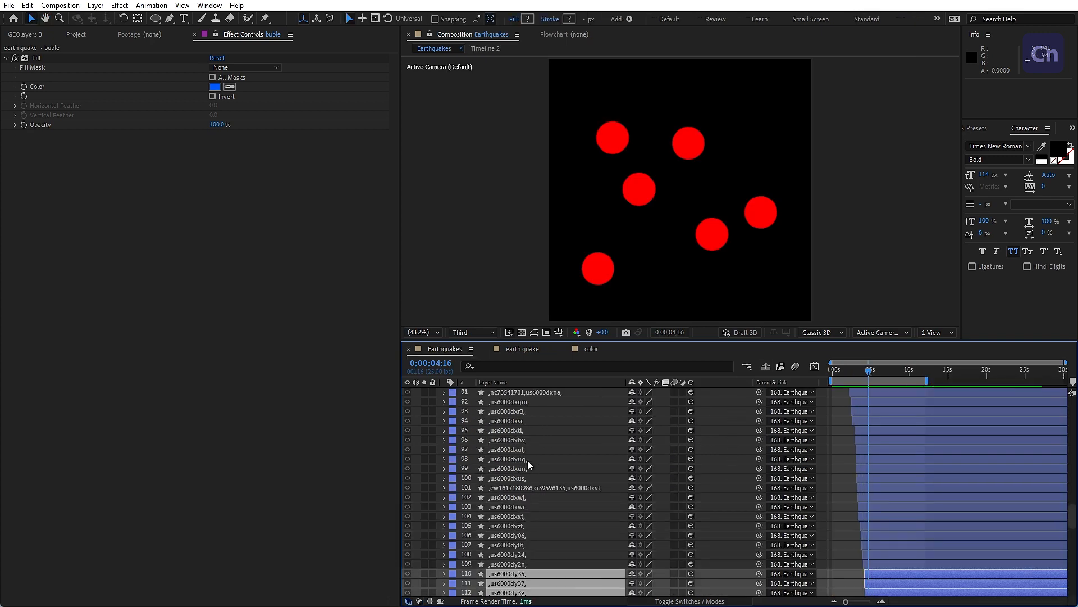
key(ctrl+shift+a)
scroll(609, 482, up, 8)
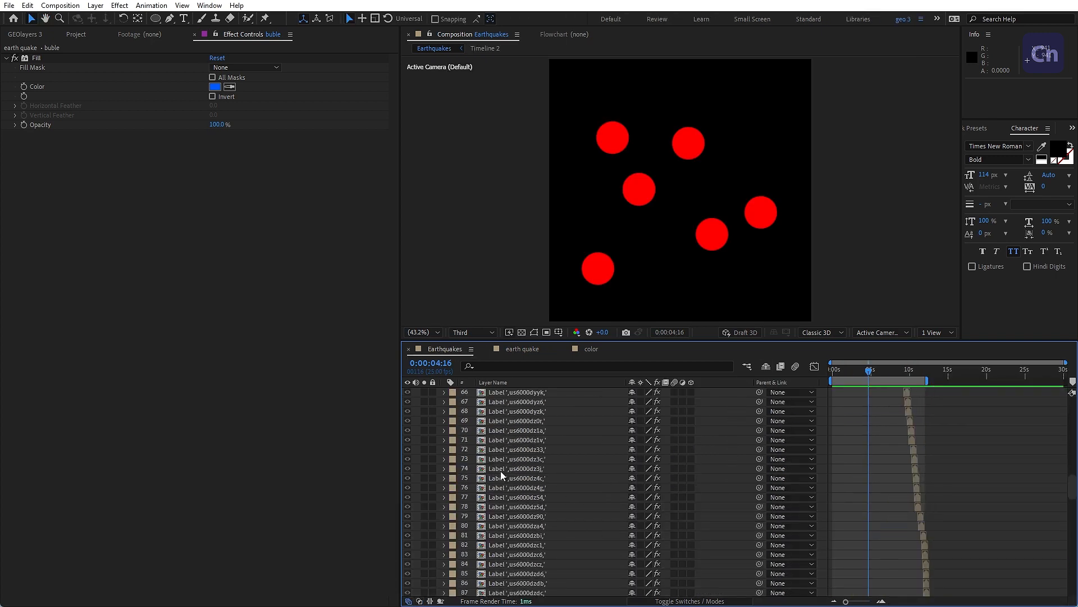
click(502, 470)
click(424, 470)
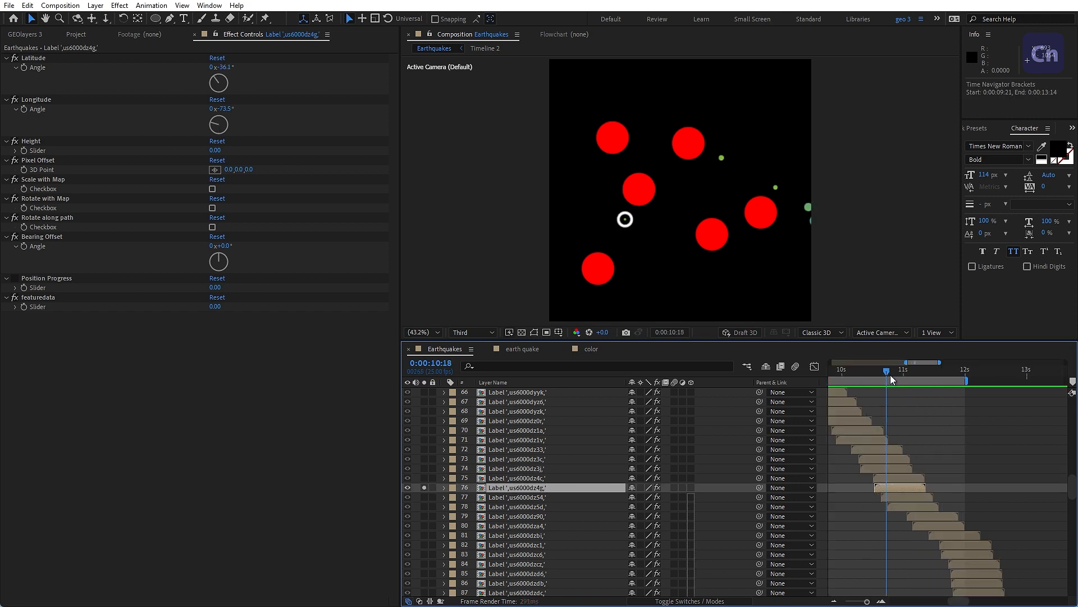
drag(891, 374, 902, 372)
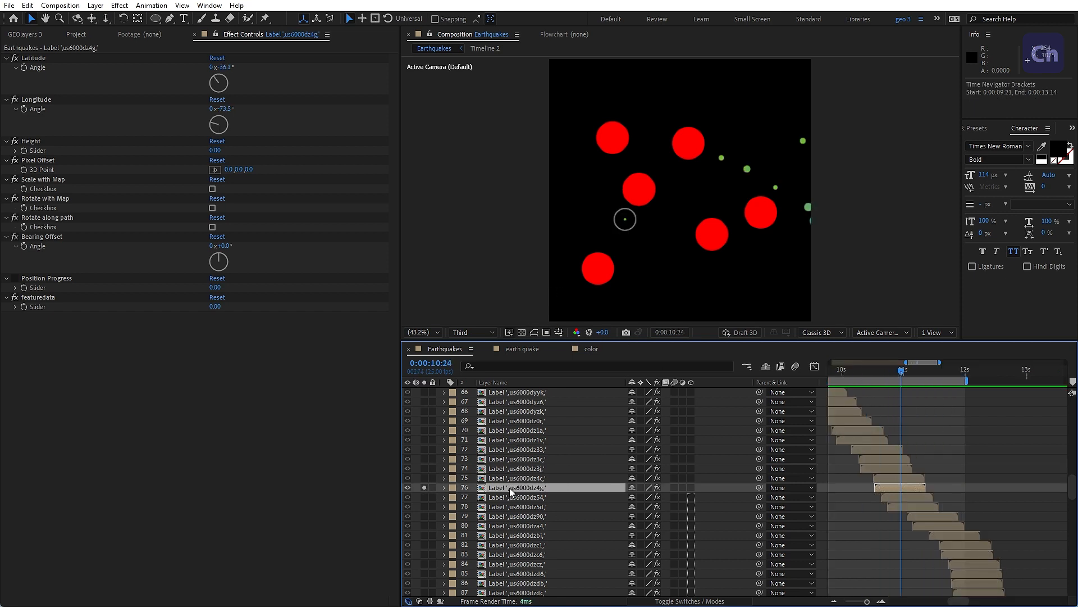
- Open the buble precomposition of layer 21 in earth quake and hide its Label Anchor Point layer
click(590, 349)
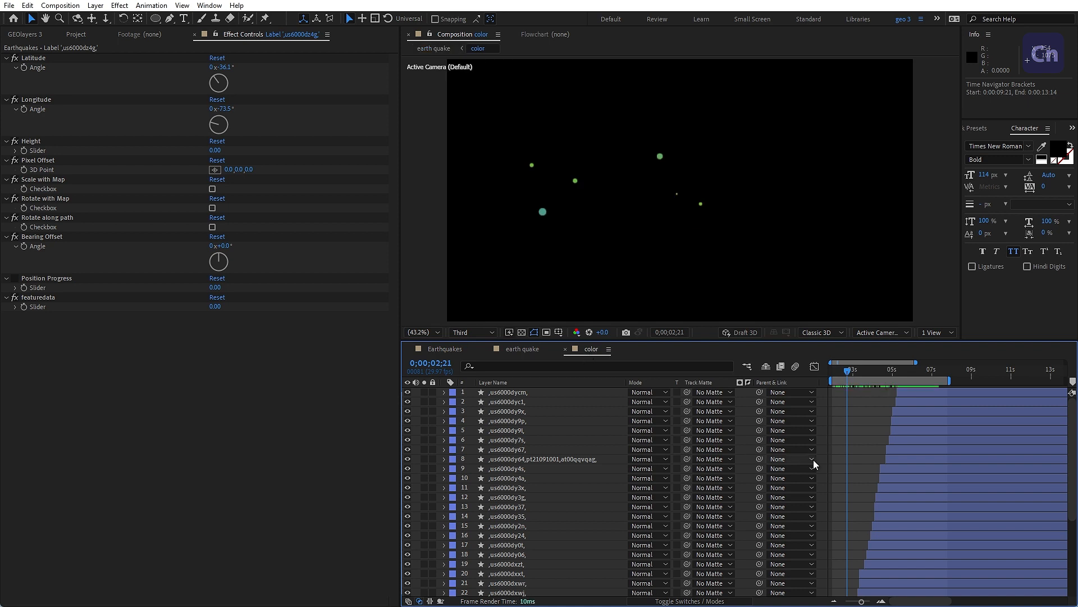
click(530, 349)
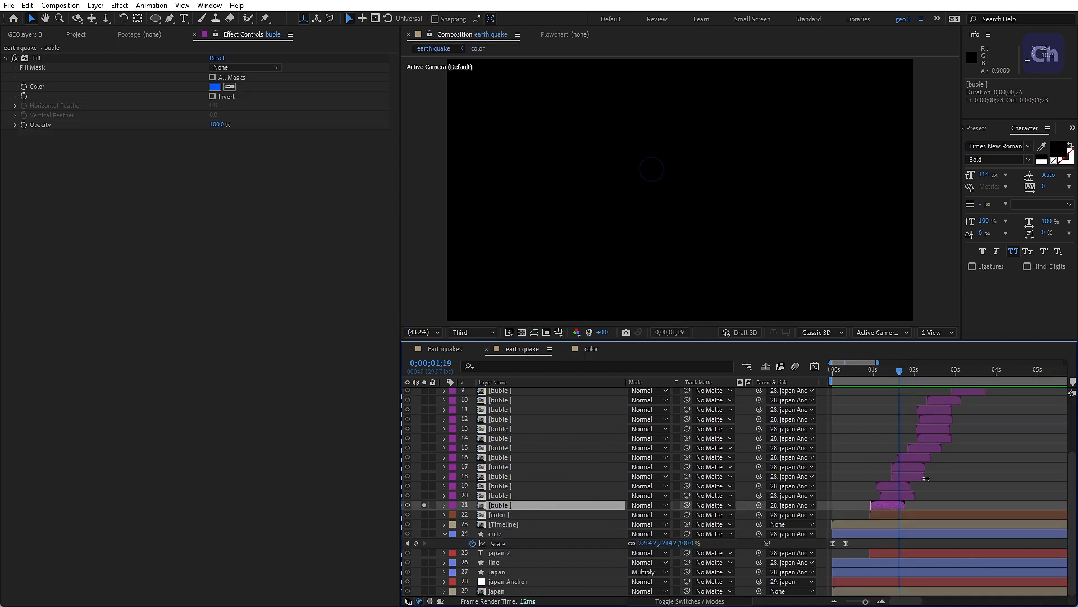
double_click(883, 509)
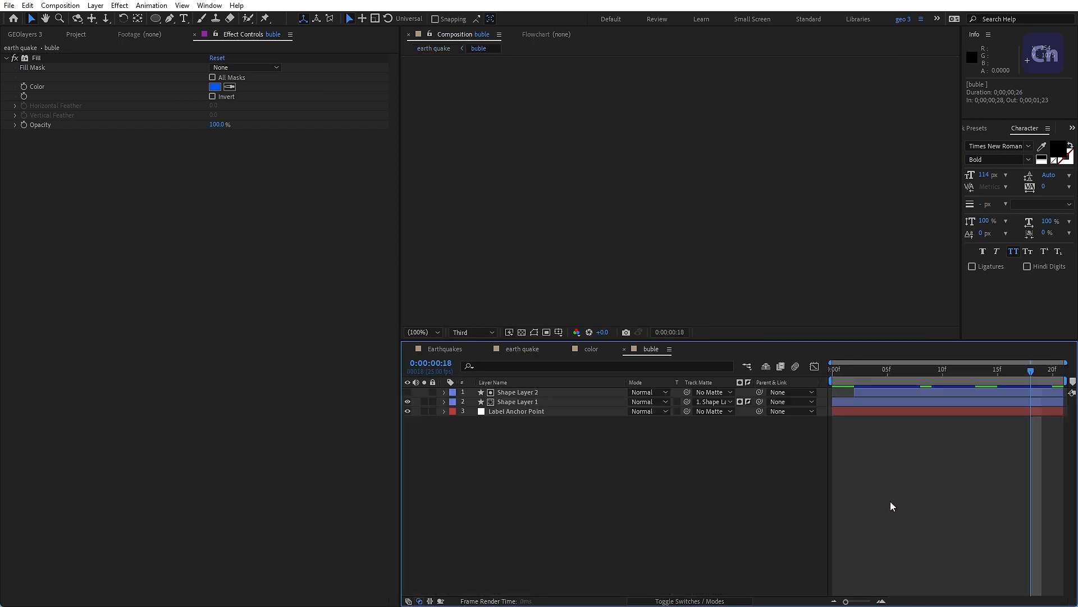
click(509, 414)
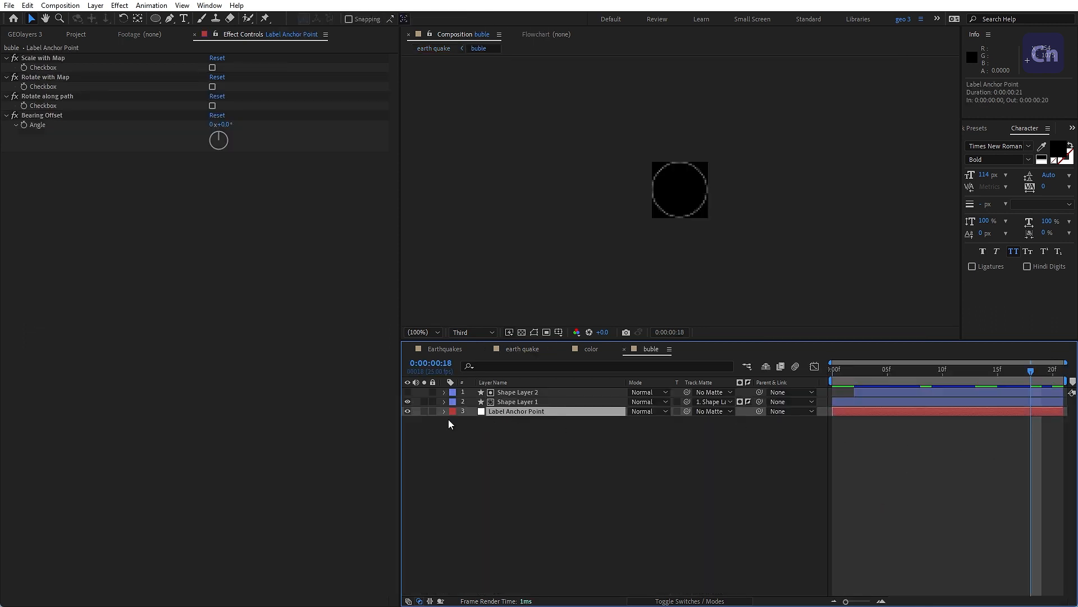
click(408, 412)
click(422, 473)
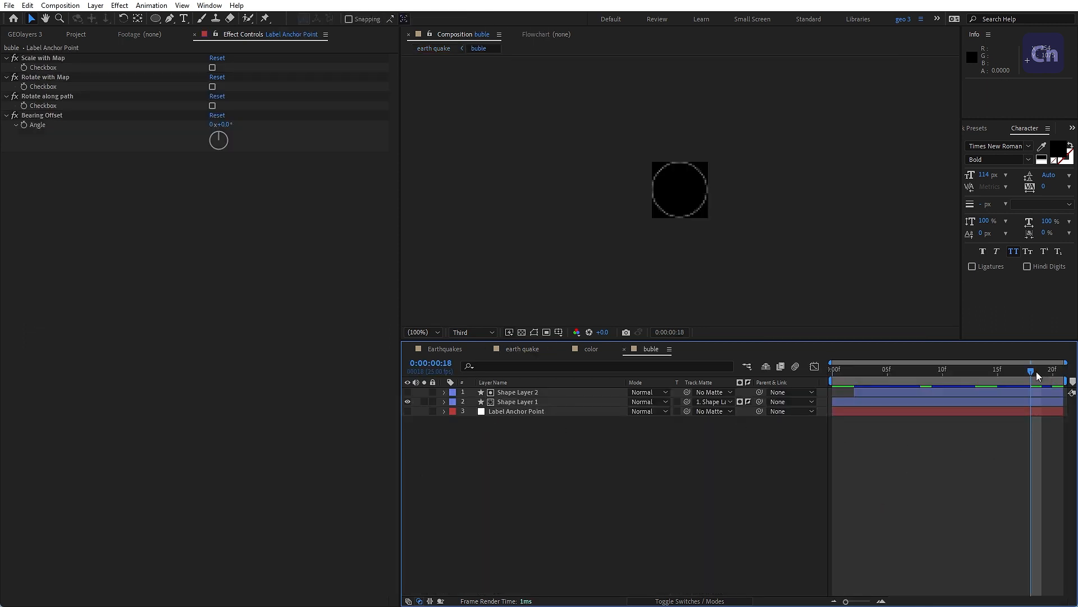
- Preview the buble ring animation from its first frame and return to 0:00:00:00
drag(1037, 371, 832, 394)
key(space)
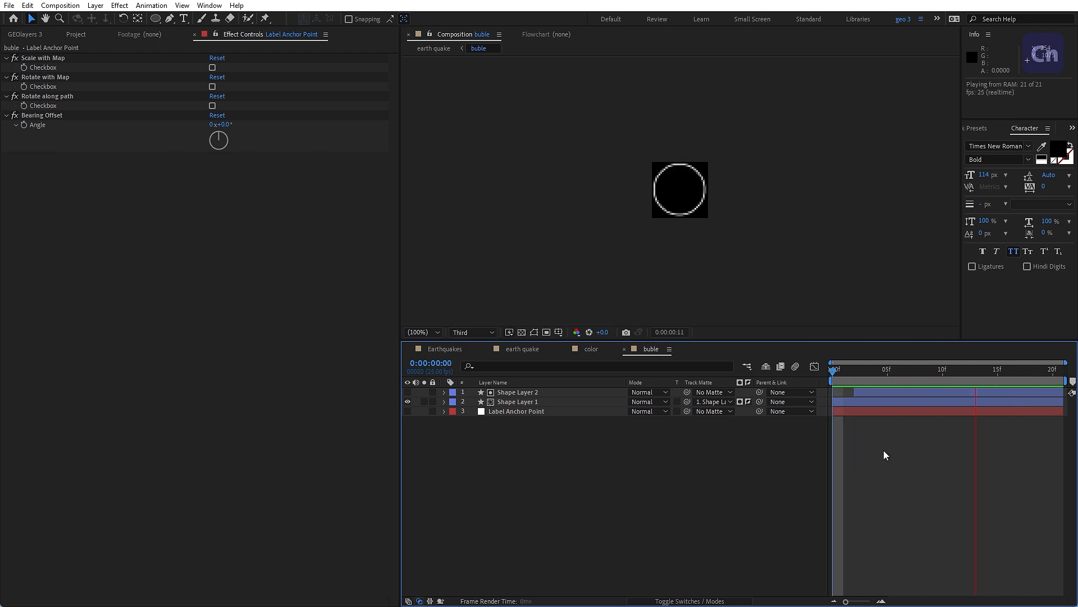
key(space)
drag(1033, 369, 656, 430)
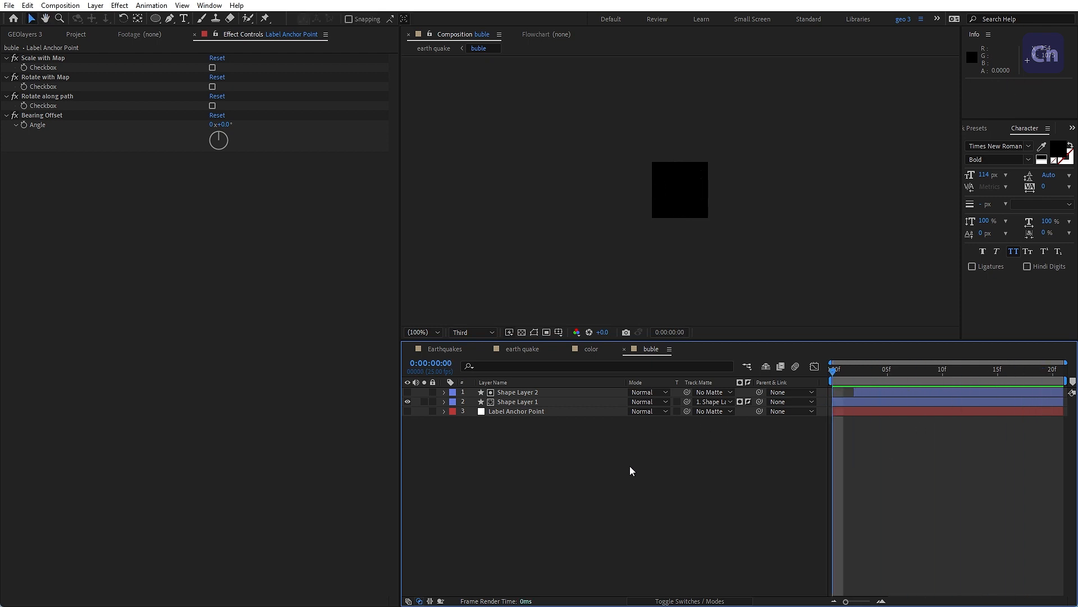
- Create a new composition named Comp 1 using the HD 1920x1080, 29.97 fps preset
key(ctrl+n)
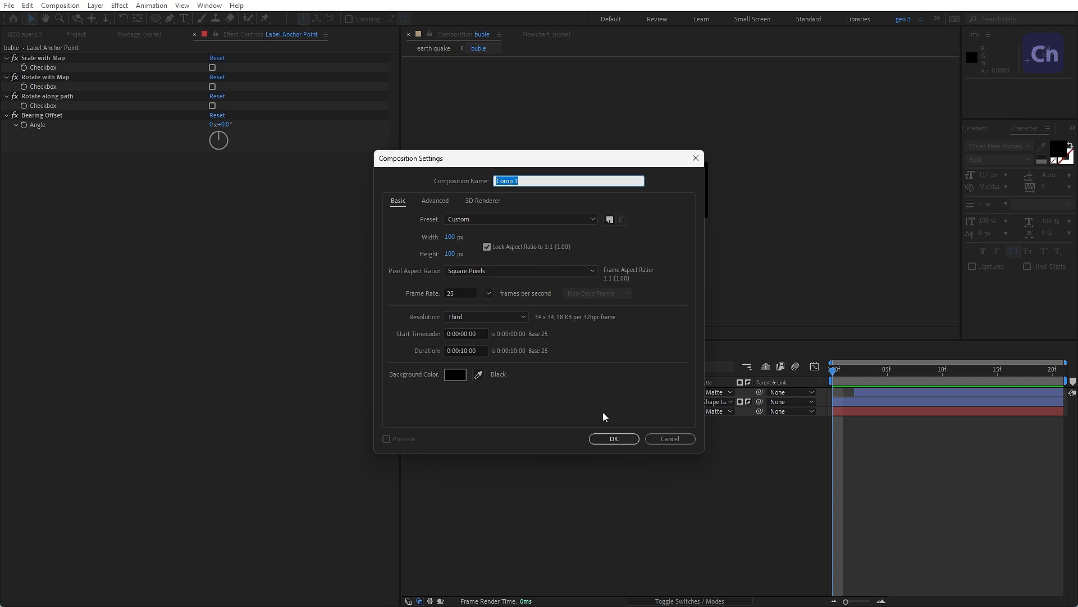
click(615, 438)
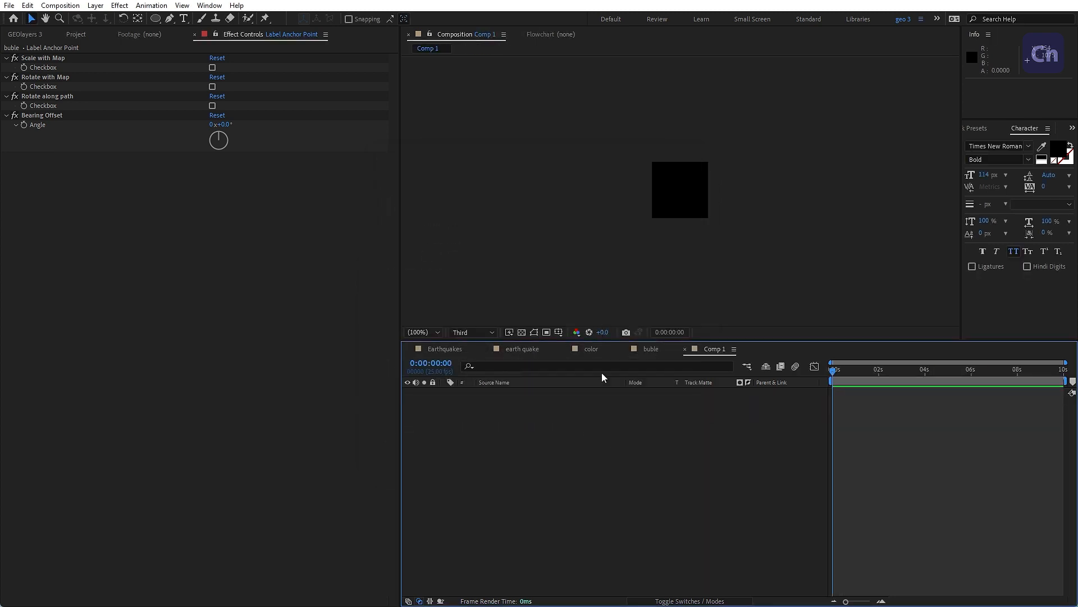
key(ctrl+k)
click(495, 219)
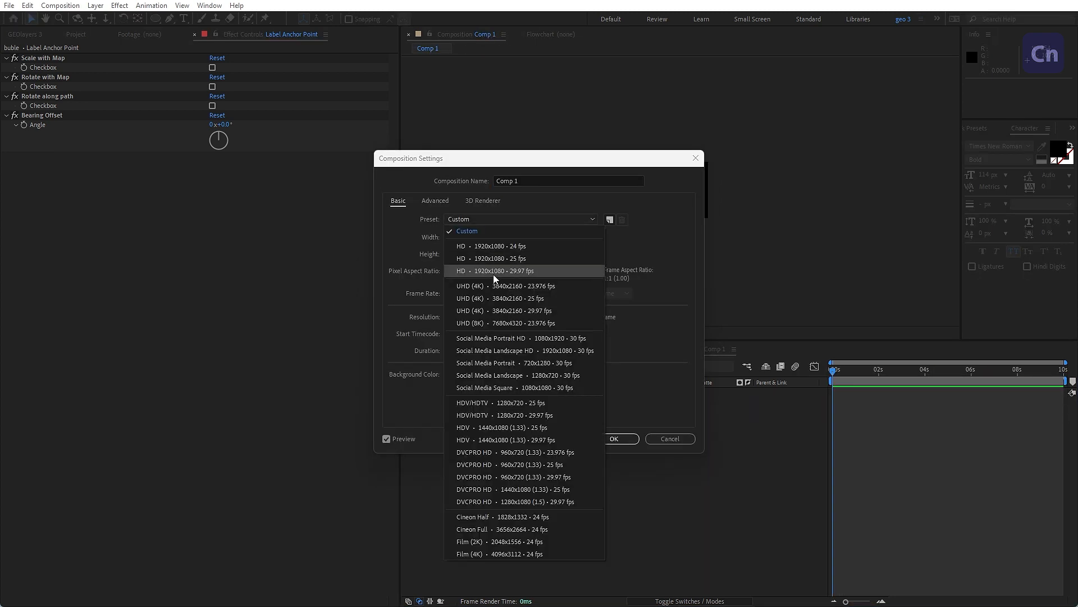
click(499, 311)
click(615, 438)
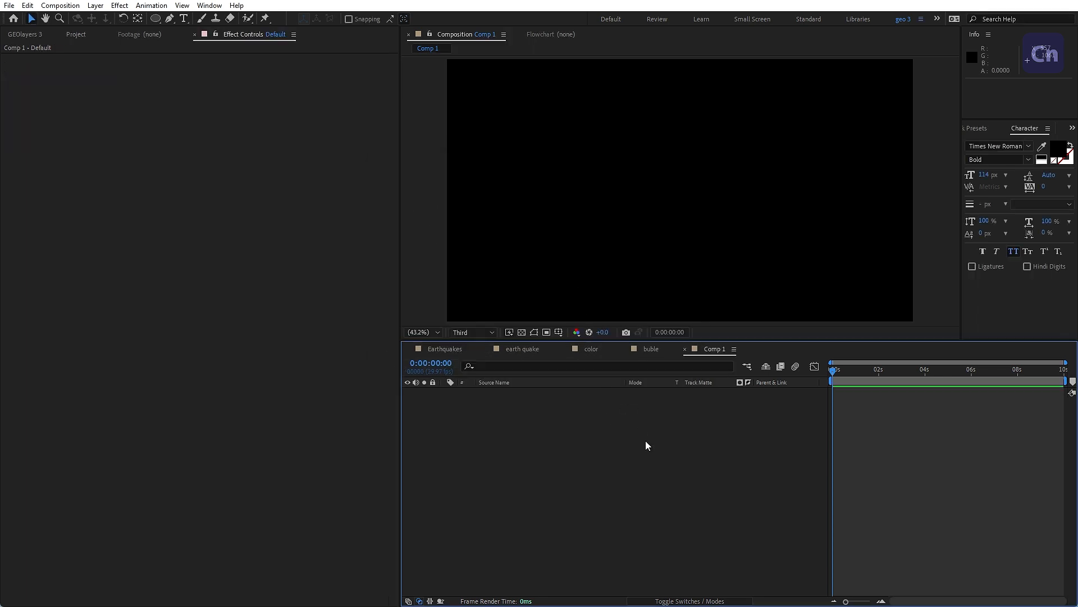
- Draw a red circle about 190 px wide left of the composition's centre and centre the layer's anchor point on it
click(156, 18)
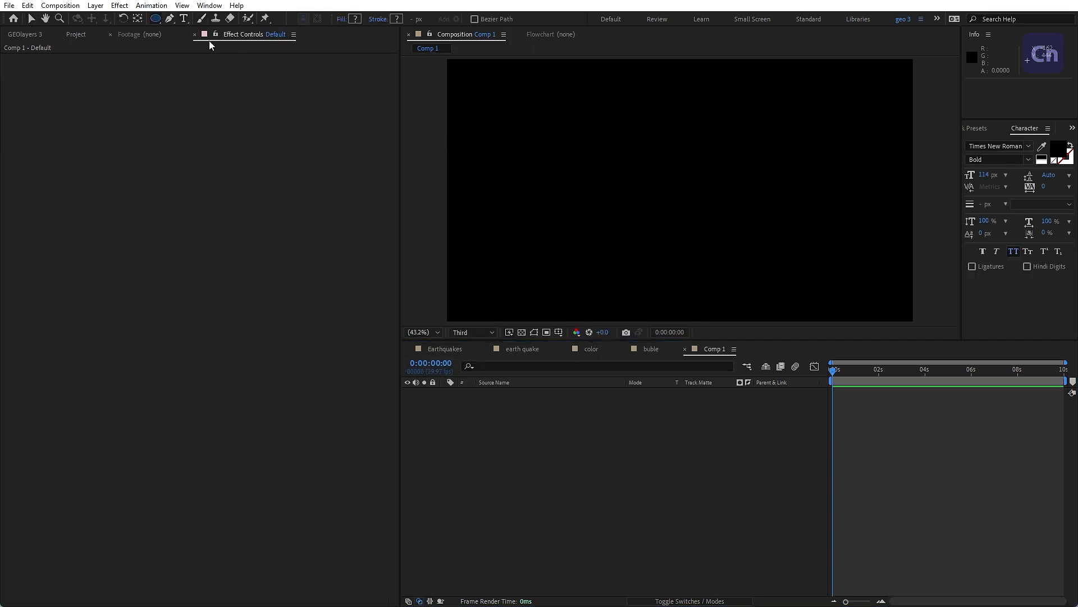
drag(585, 149, 633, 196)
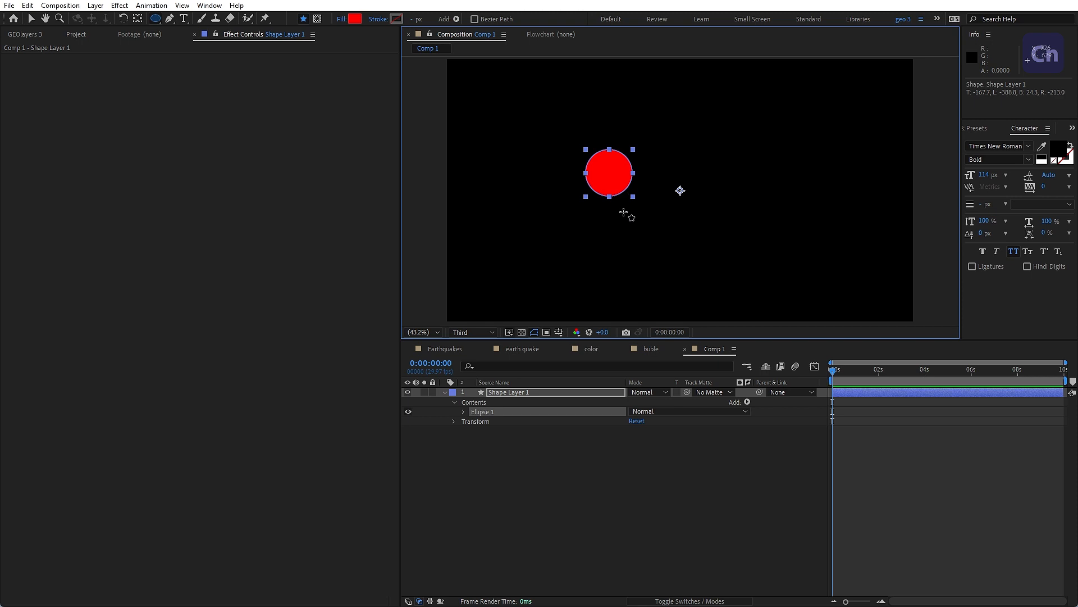
key(v)
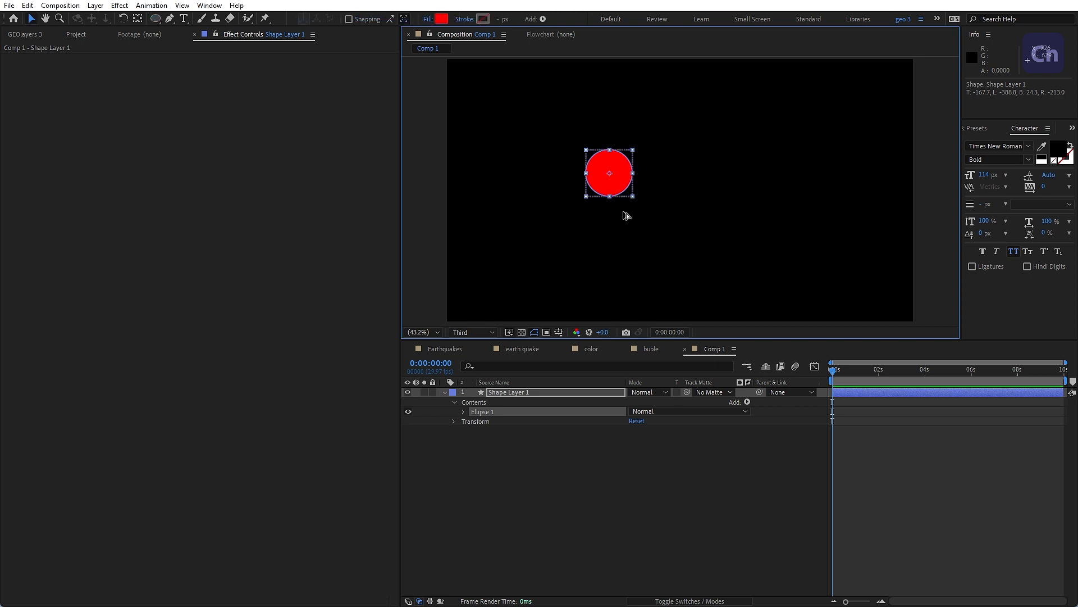
click(534, 392)
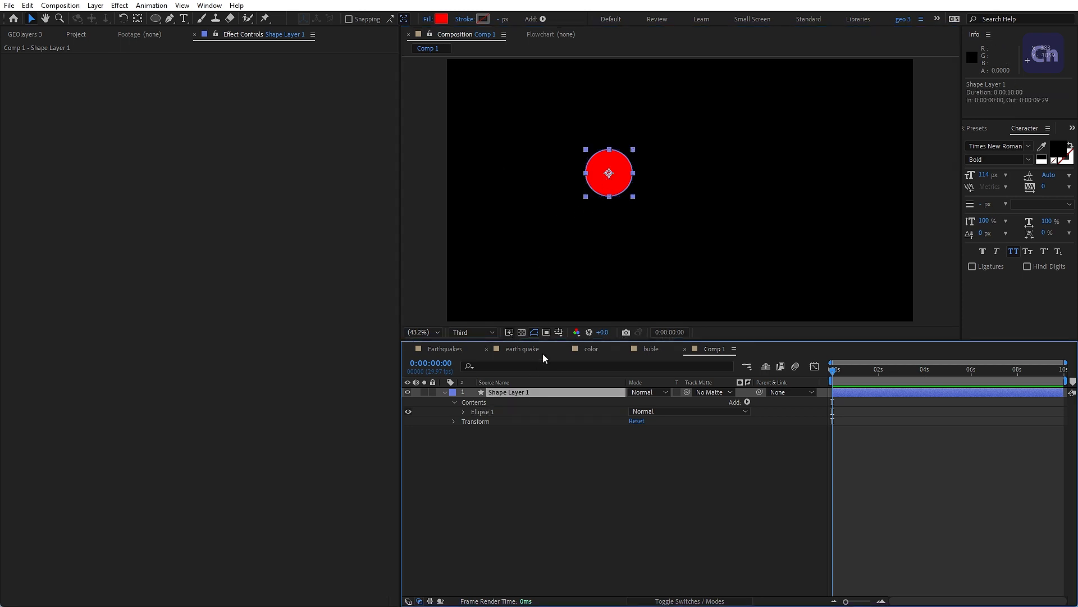
click(446, 392)
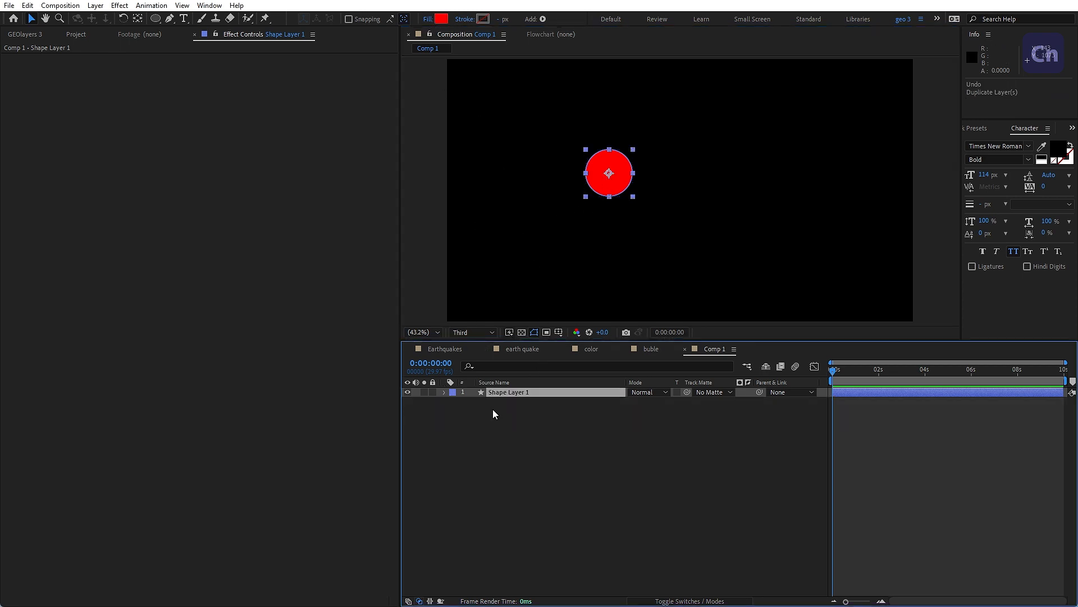
- Keyframe the circle layer's scale at 100% on the first frame and at 0% on 0:00:00:20
key(s)
click(472, 402)
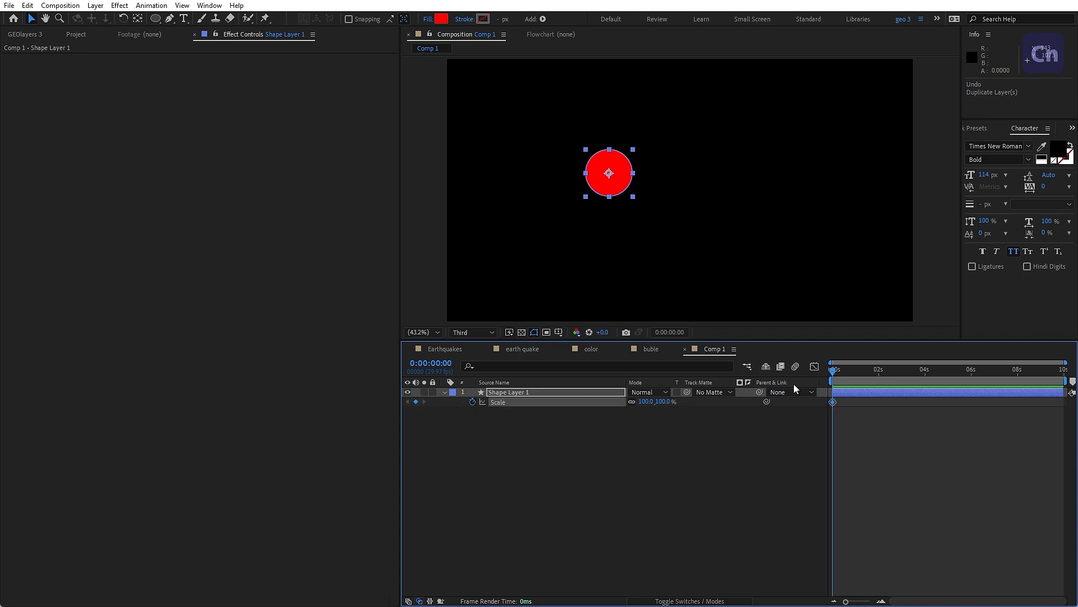
key(shift+Page_Down)
key(shift+Page_Down)
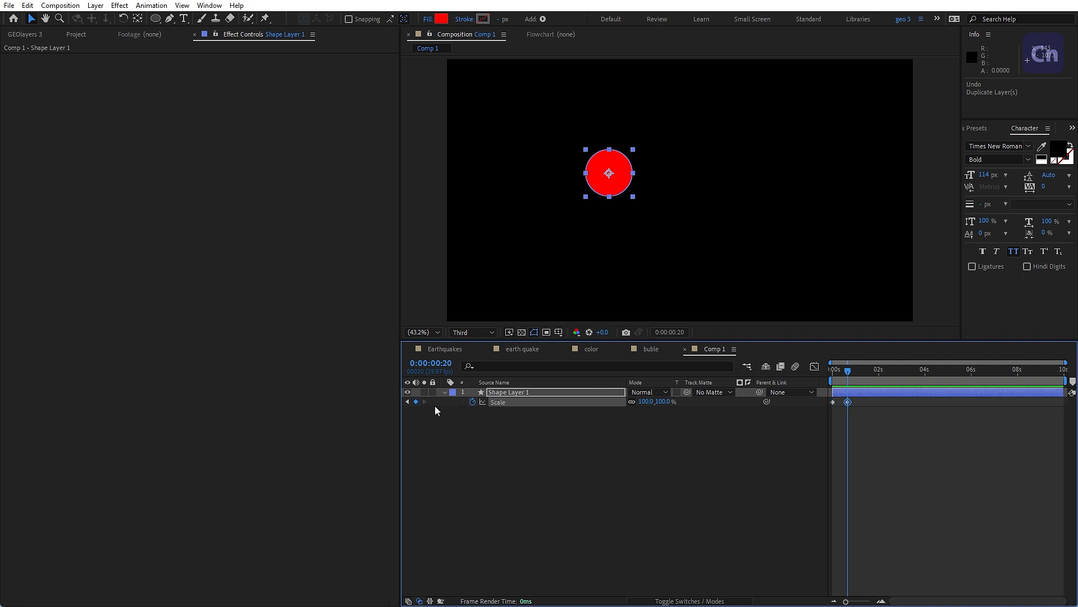
click(646, 402)
text(0)
click(655, 425)
- Preview the circle's shrinking animation from 0:00:00:00
drag(849, 375, 833, 374)
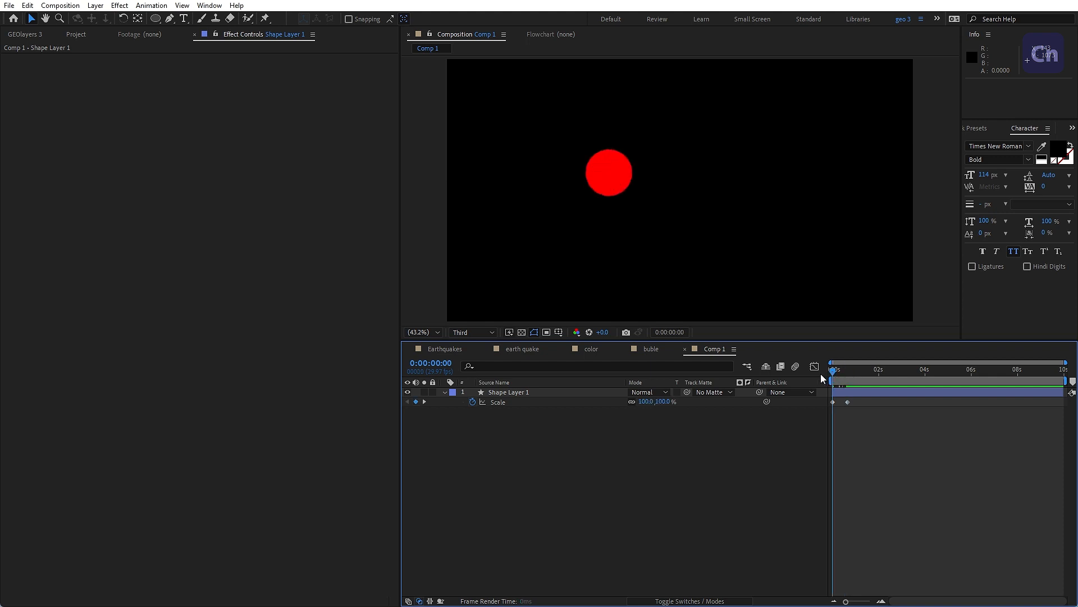
key(space)
key(space)
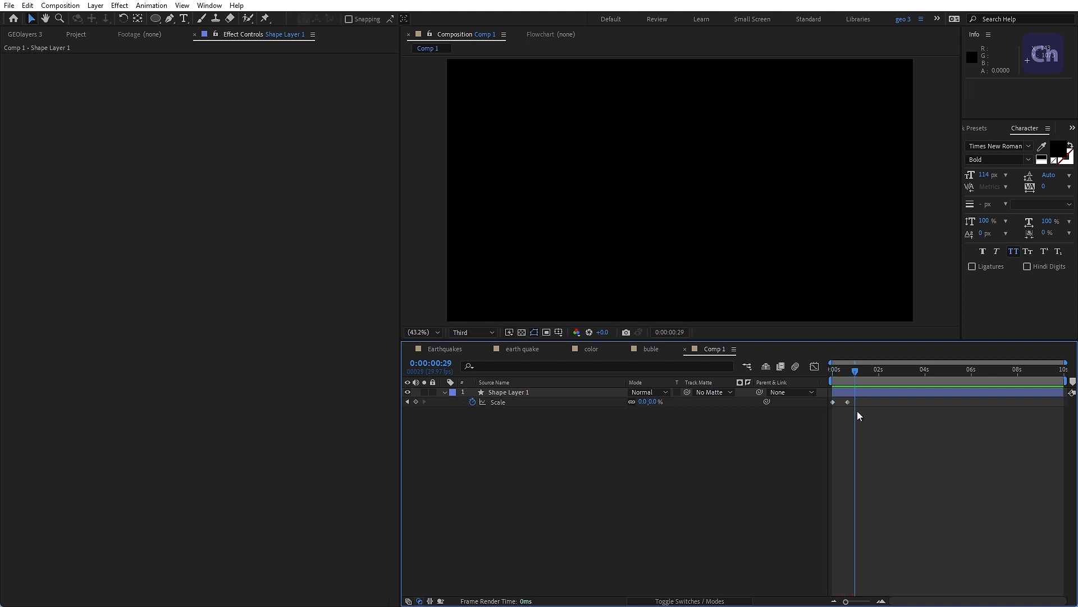
- Time-reverse both scale keyframes of Shape Layer 1 so the circle grows
drag(866, 427, 824, 393)
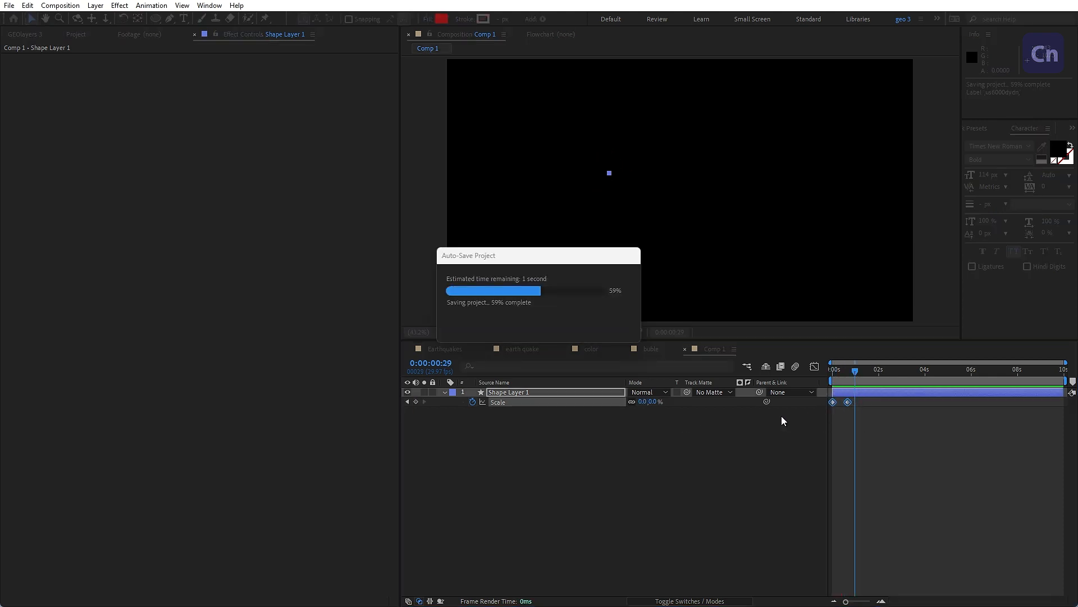
right_click(848, 404)
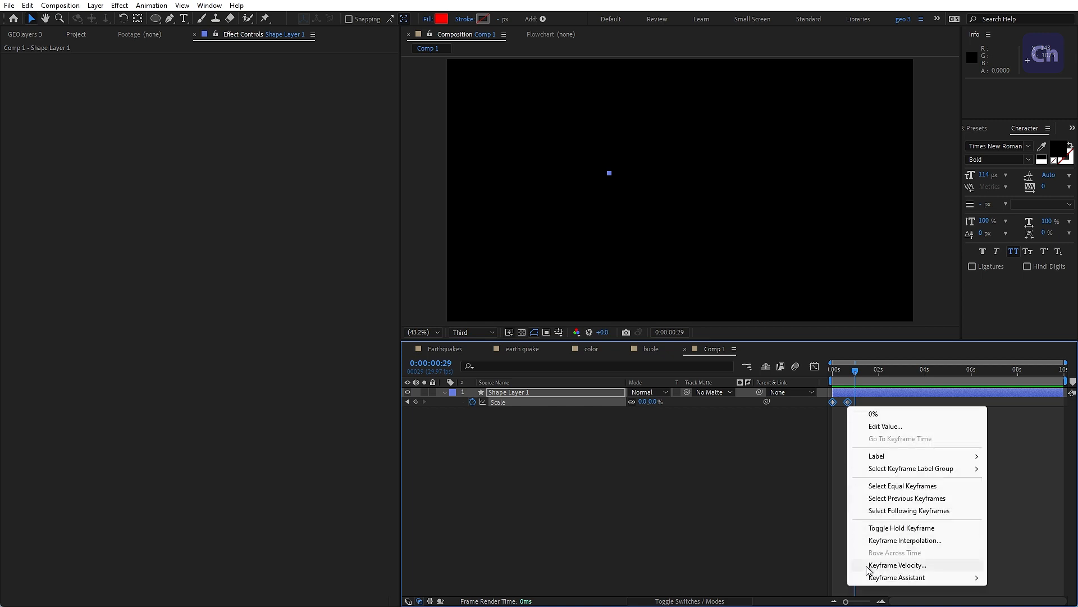
mouse_move(876, 578)
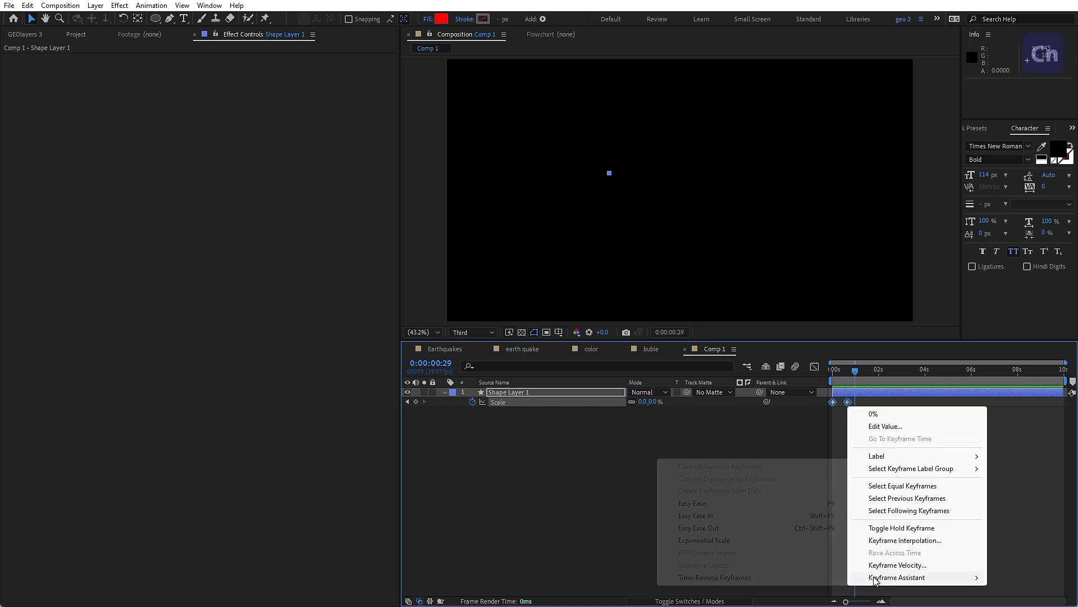
click(735, 577)
click(865, 470)
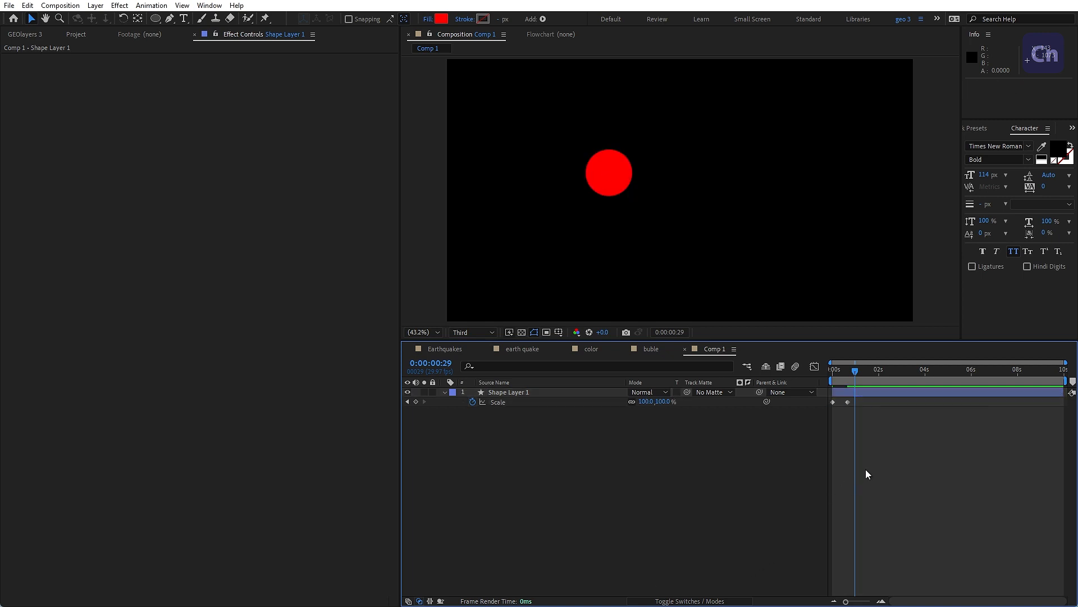
- Preview the circle's growing animation twice from the first frame
drag(857, 372, 832, 374)
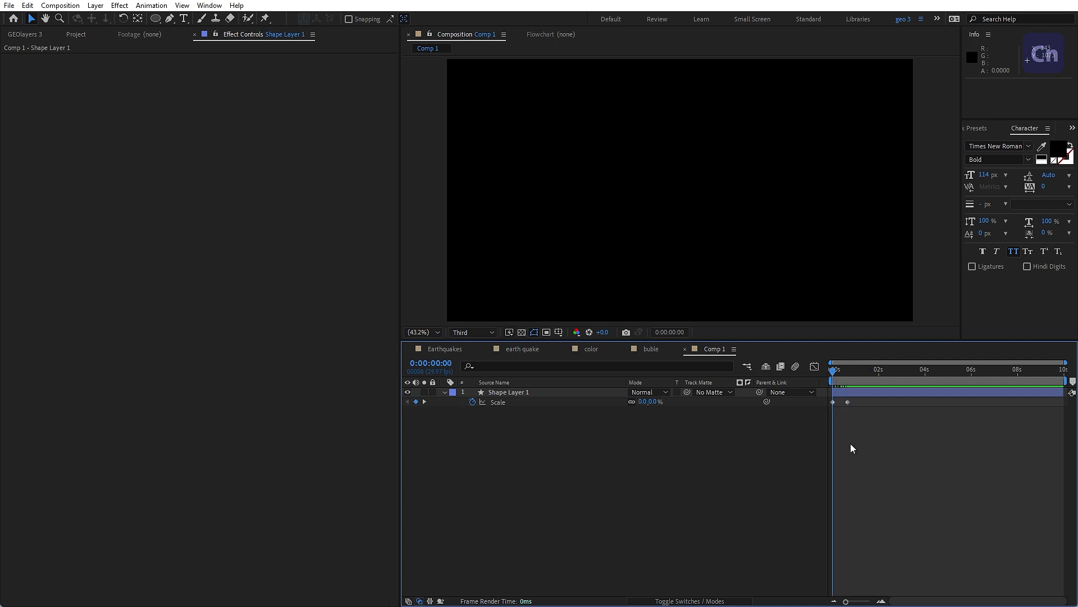
key(space)
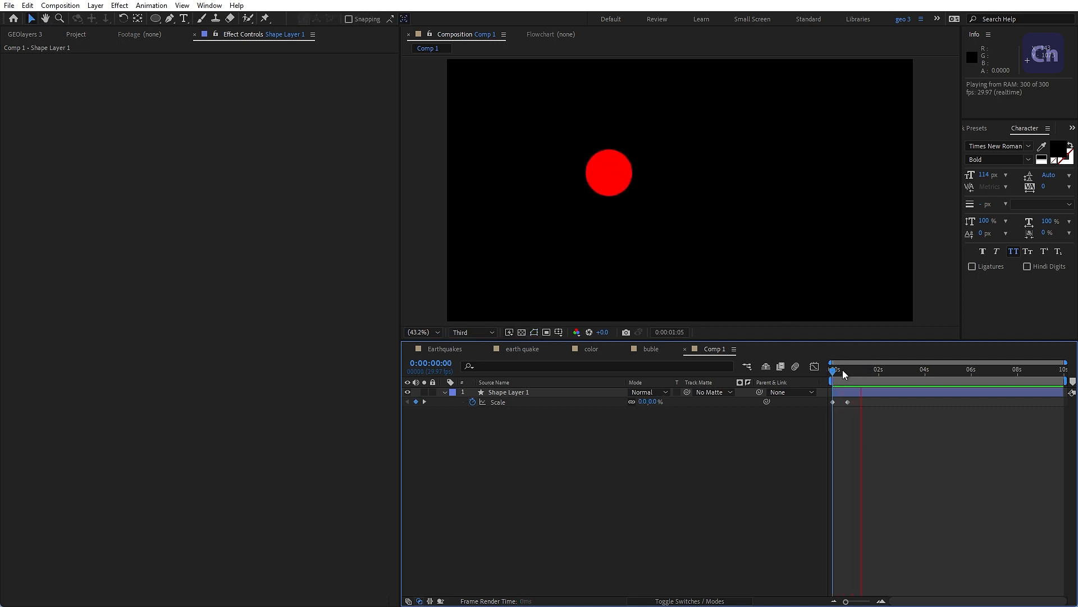
key(space)
drag(867, 373, 823, 374)
key(space)
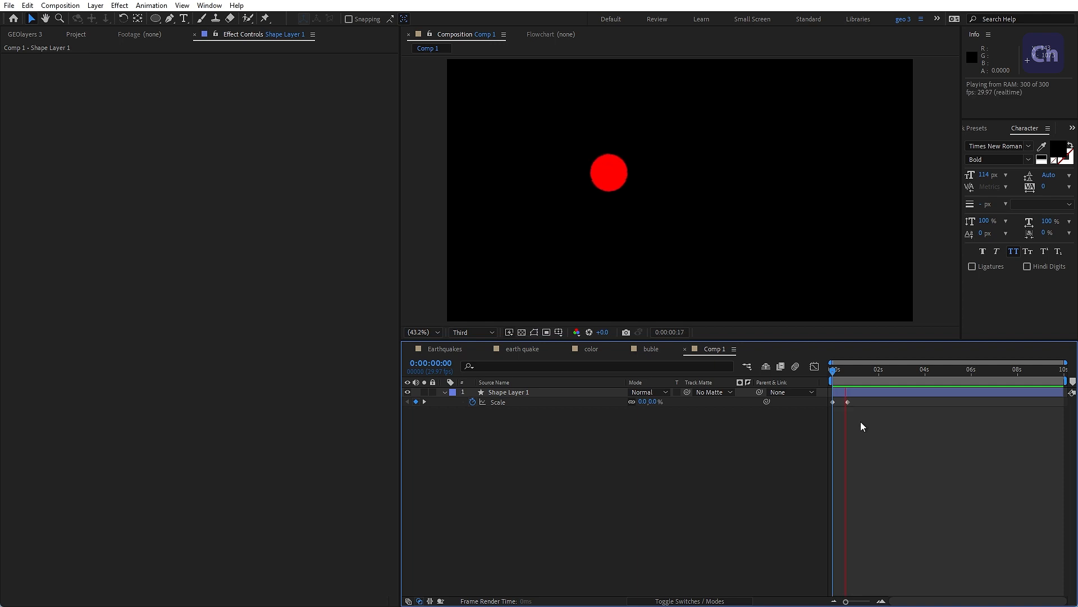
key(space)
- End the work area at 0:00:00:25 and trim the composition to the work area
mouse_move(847, 370)
mouse_down()
mouse_move(836, 372)
mouse_move(853, 374)
mouse_up()
key(n)
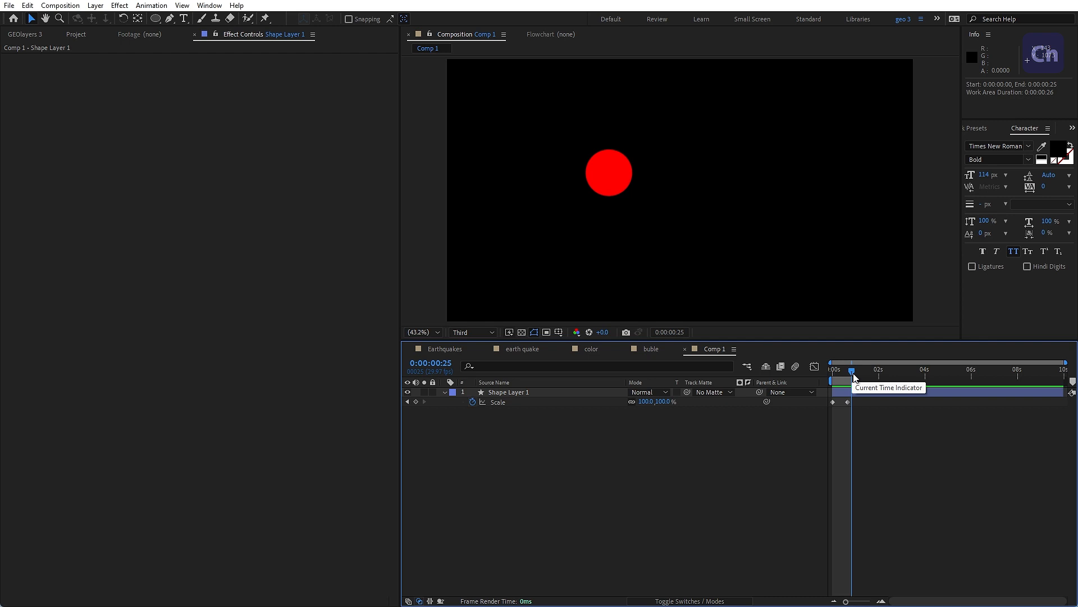
key(ctrl+shift+x)
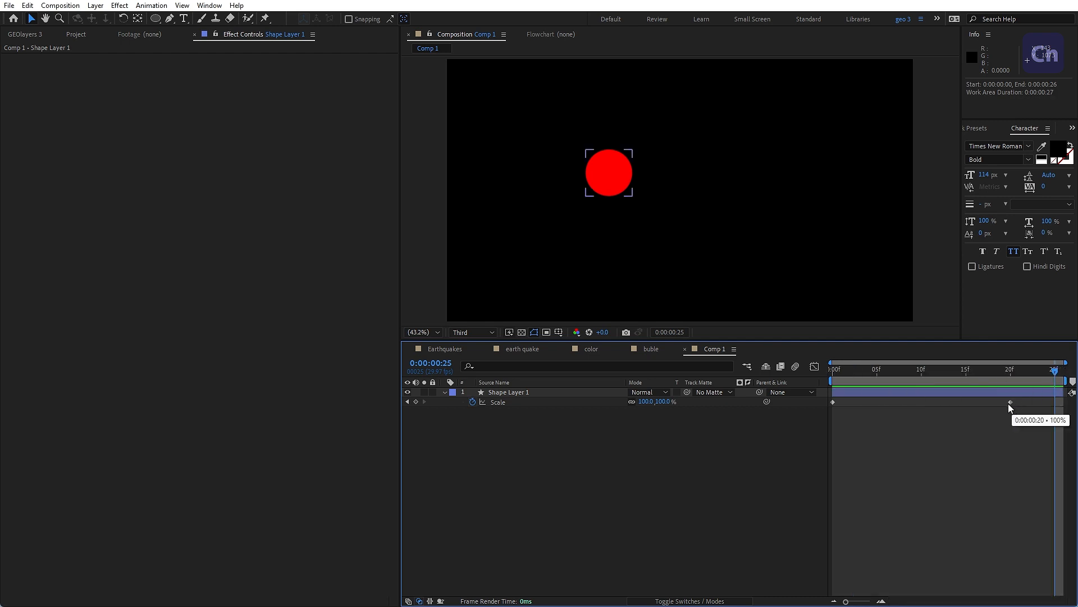
- Move the 100% scale keyframe to 0:00:00:25 and preview the slower growth
drag(1010, 402, 1055, 402)
key(space)
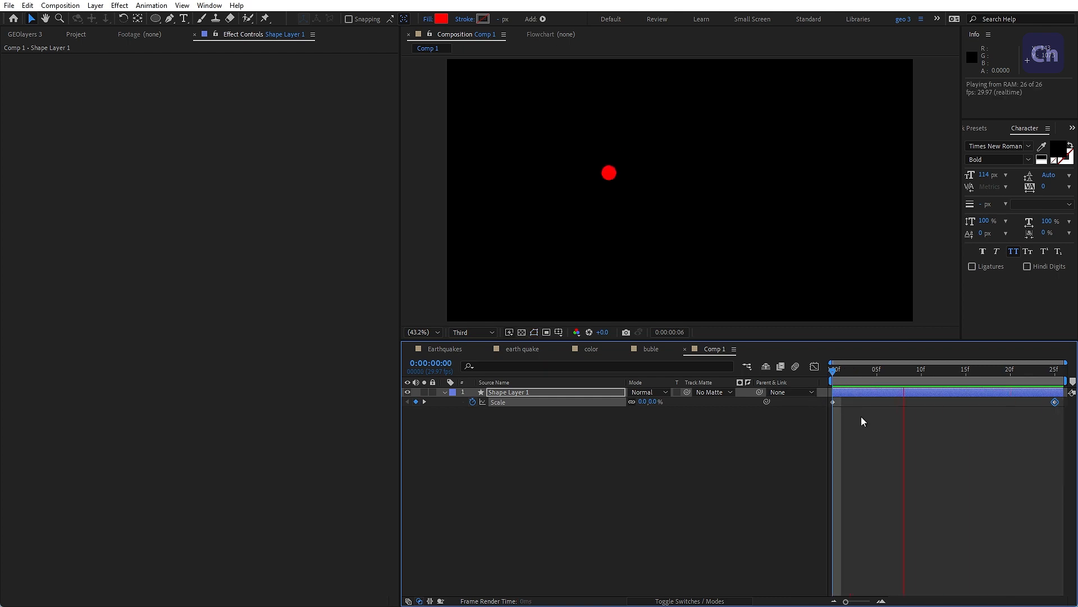
key(space)
drag(841, 375, 1028, 388)
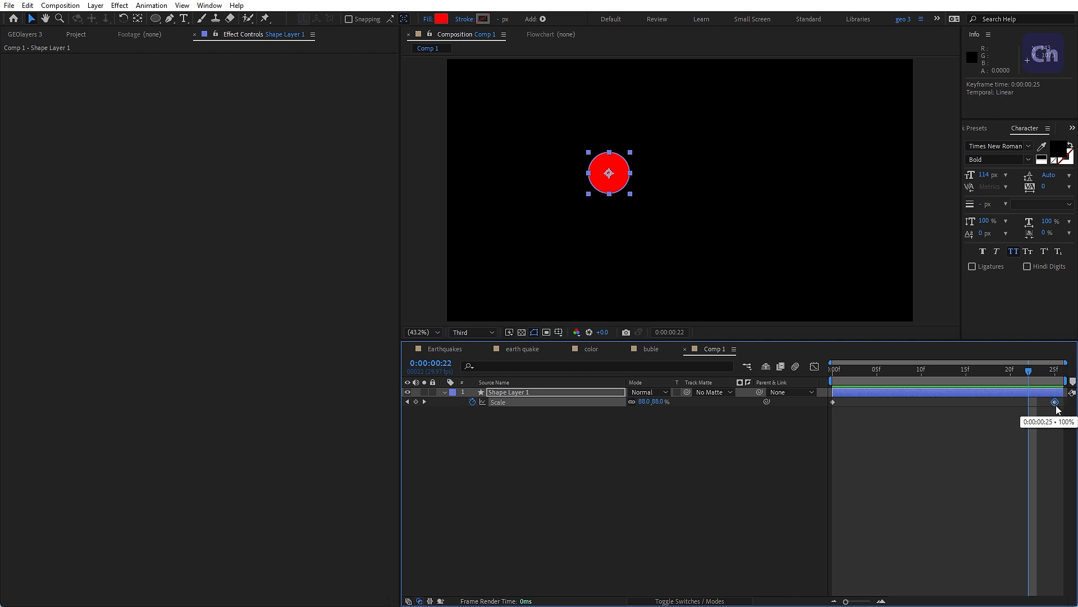
- Apply Easy Ease to the 100% scale keyframe and compare its speed graph with its value graph in the Graph Editor
key(F9)
click(815, 367)
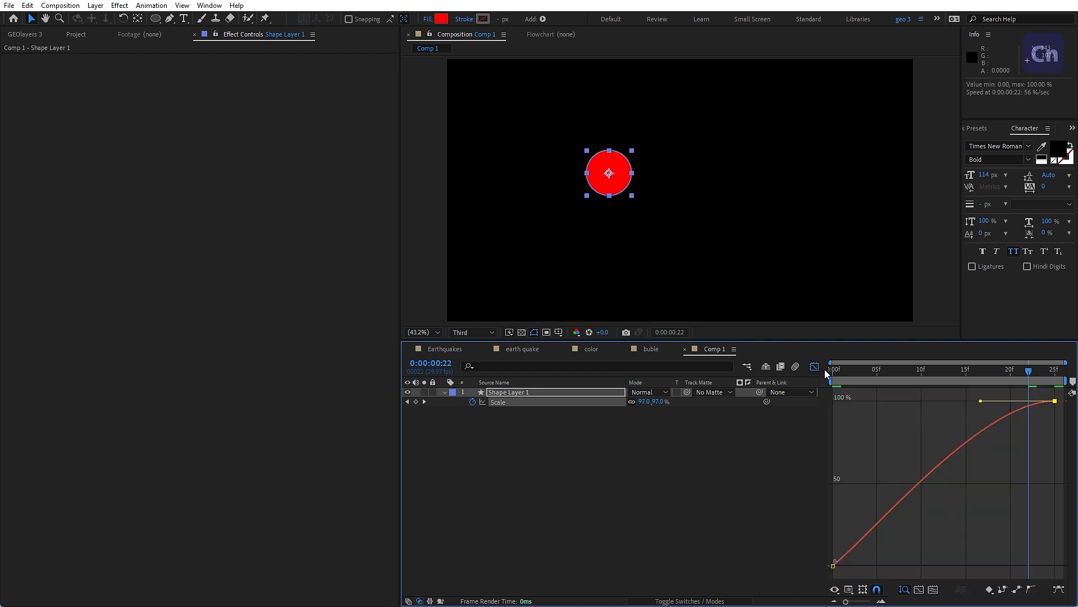
right_click(975, 410)
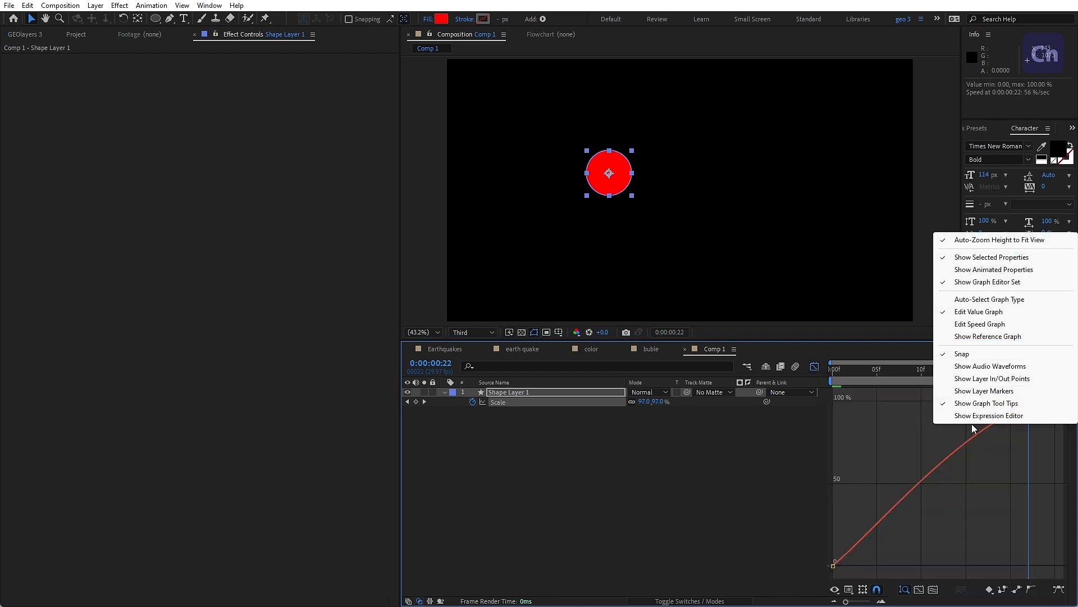
click(963, 324)
right_click(916, 482)
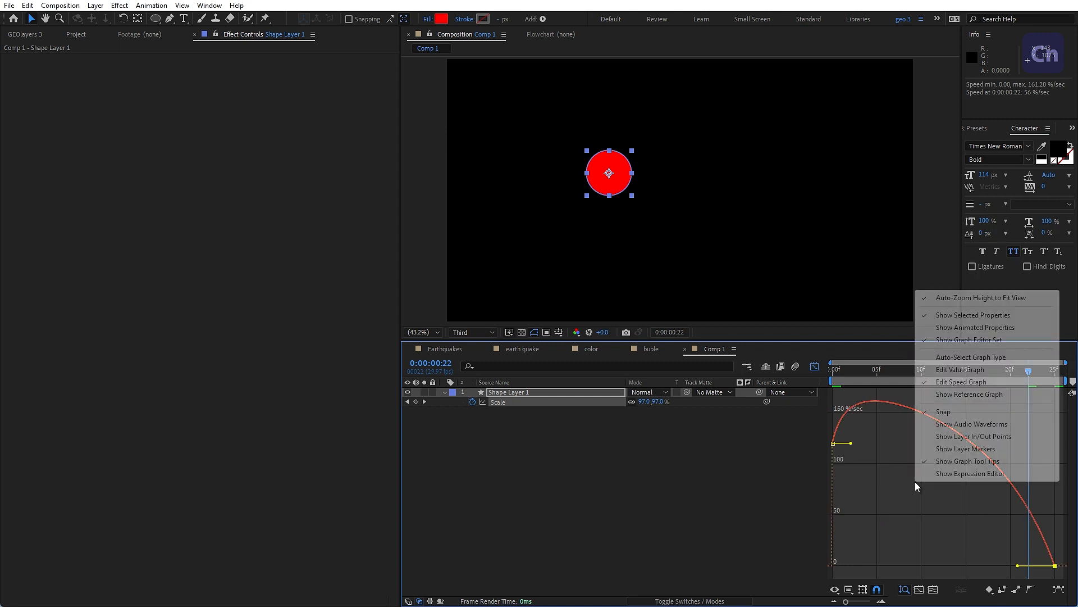
click(944, 373)
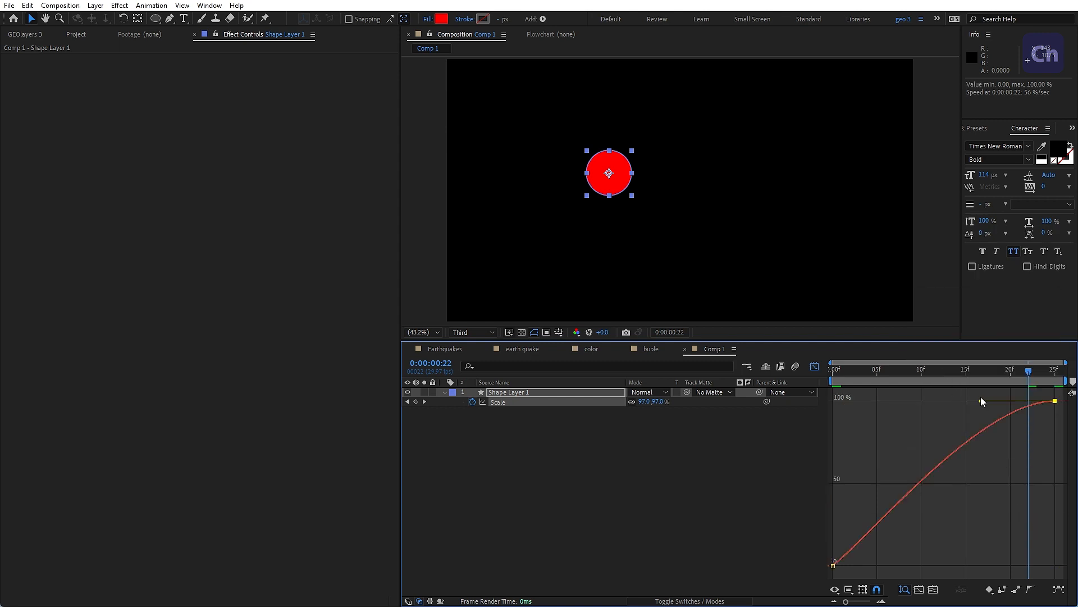
- Stretch the last scale keyframe's ease handle horizontally back to about 0:00:00:05 in the value graph, then leave the Graph Editor
drag(981, 401, 852, 397)
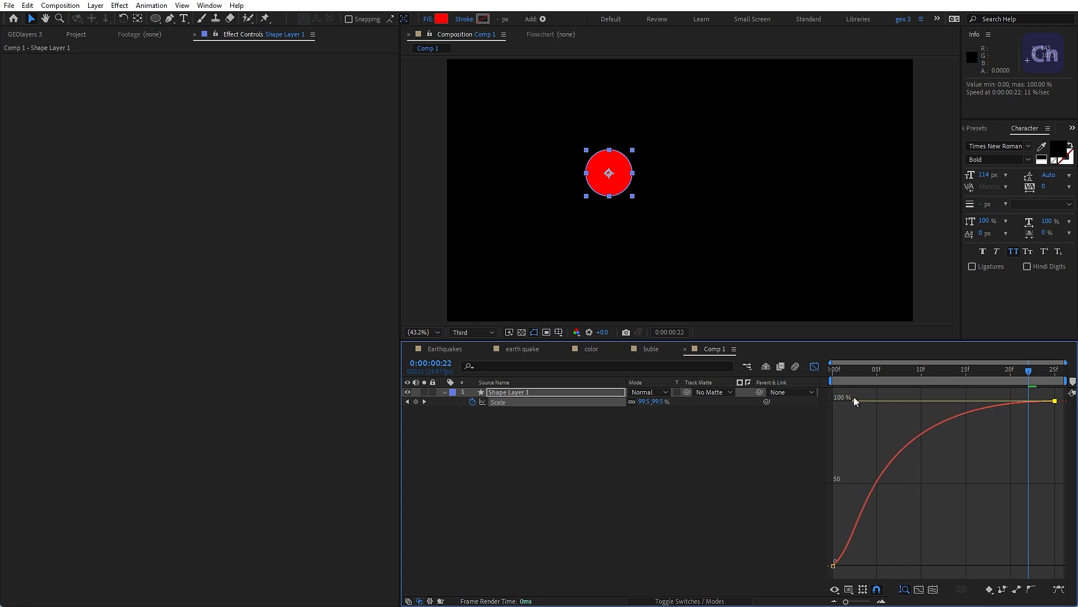
drag(854, 401, 880, 441)
key(shift)
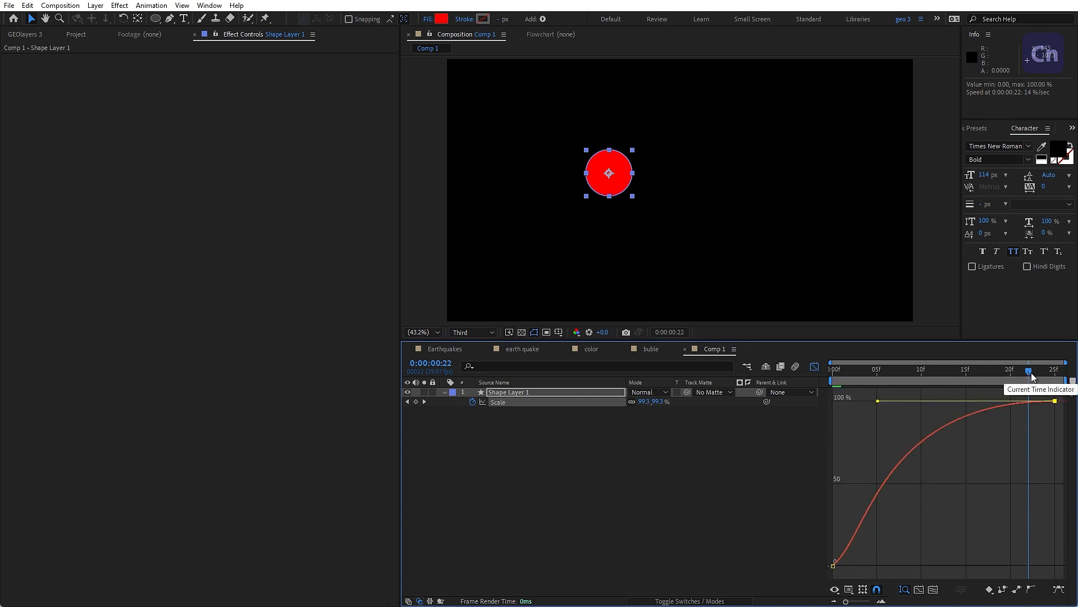
click(815, 366)
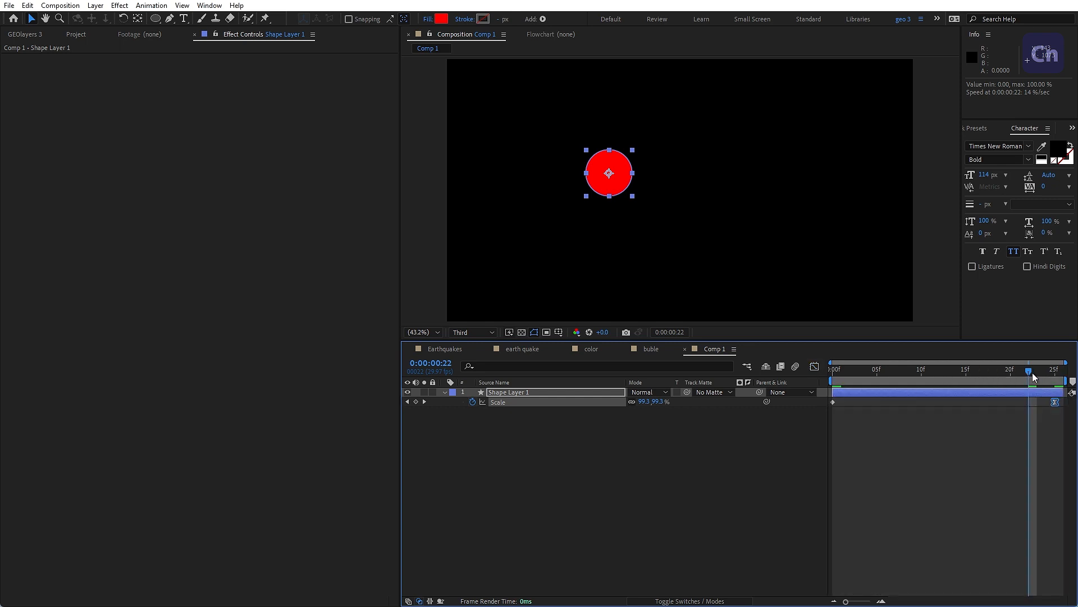
- Preview the eased scale animation from the first frame
drag(1030, 372, 768, 413)
click(878, 471)
key(space)
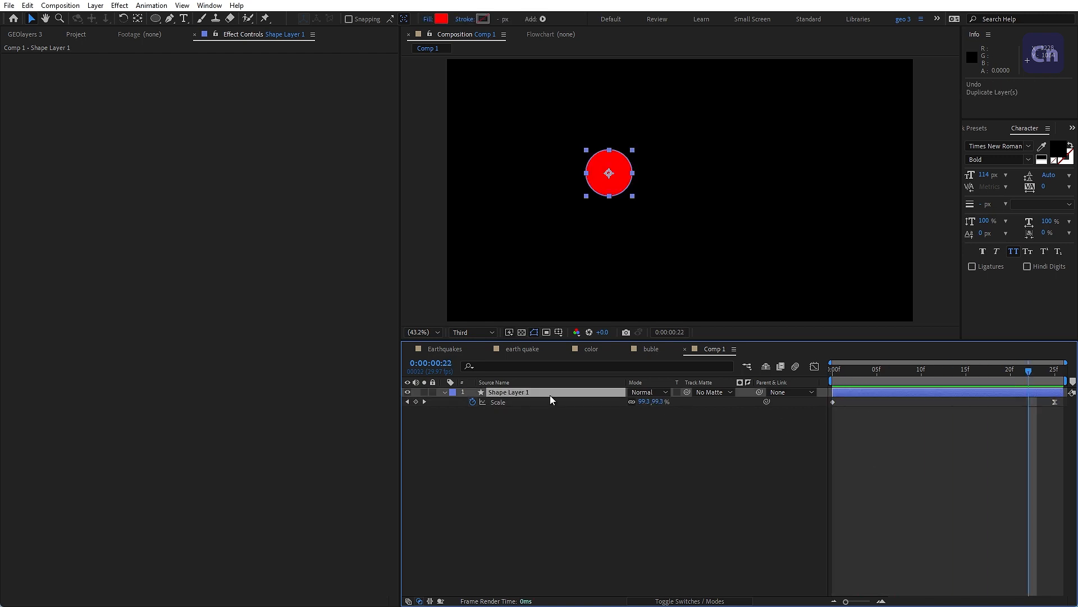
- Duplicate Shape Layer 1, start the copy at 0:00:00:05, and return to the first frame
key(ctrl+d)
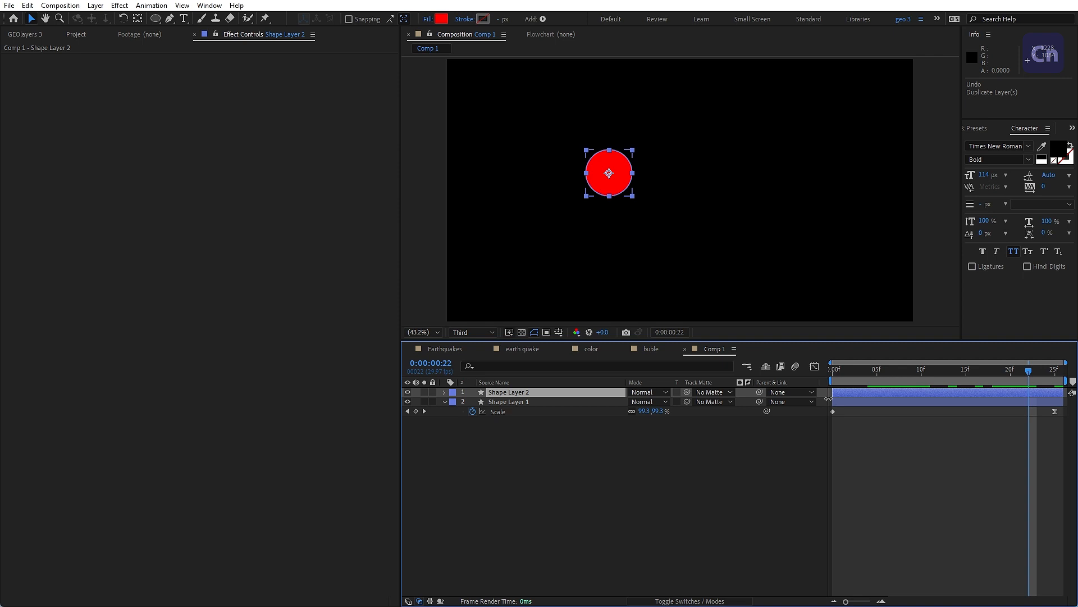
key(alt+shift+Page_Down)
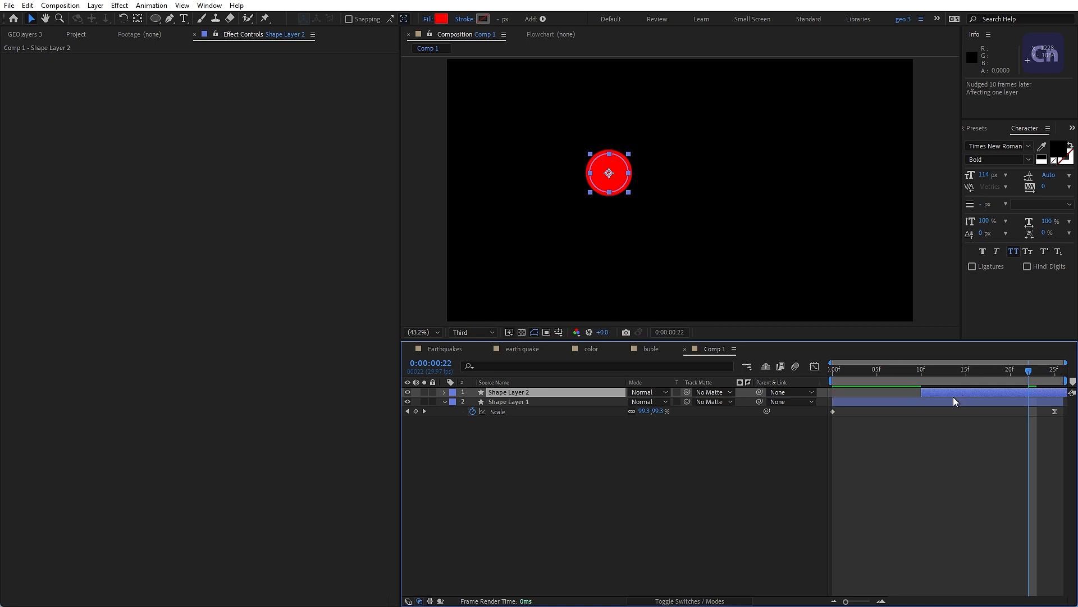
drag(953, 397, 897, 395)
drag(1026, 372, 820, 384)
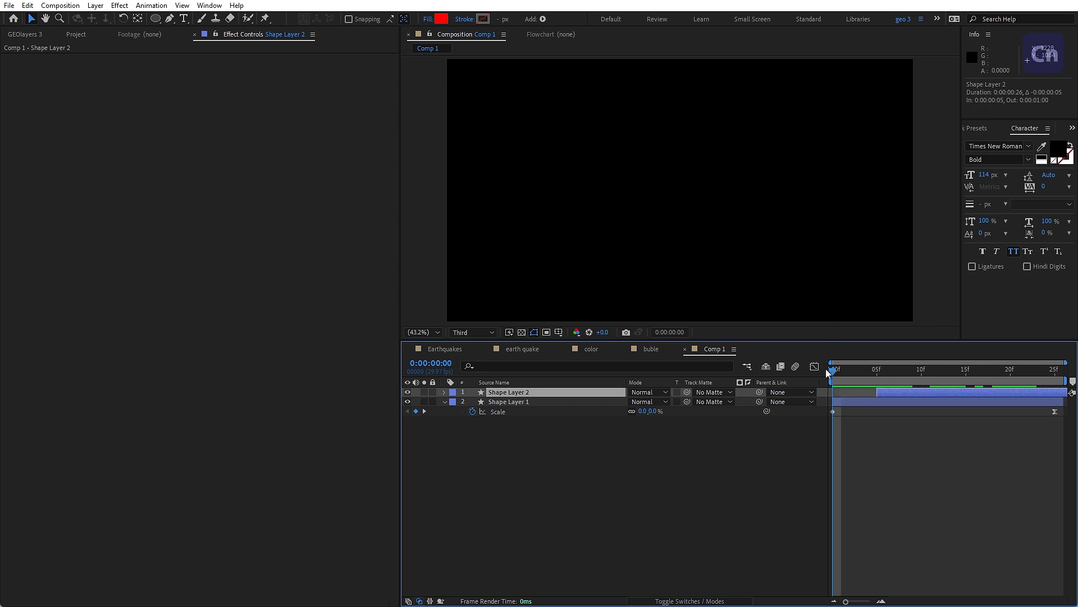
- Preview the two overlapping scale animations of Shape Layer 1 and its offset copy
click(842, 423)
key(space)
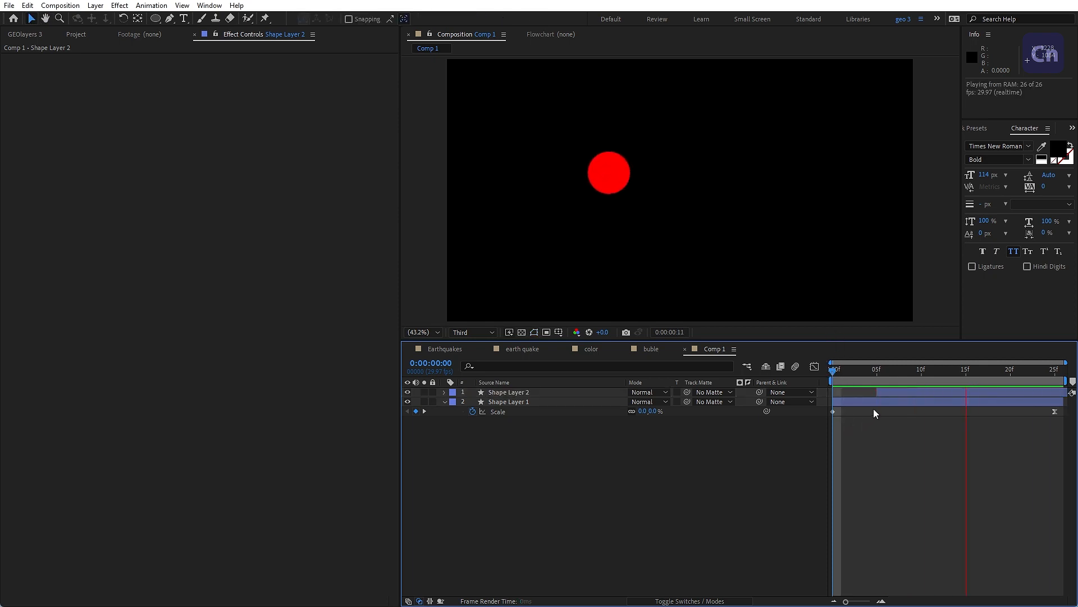
key(space)
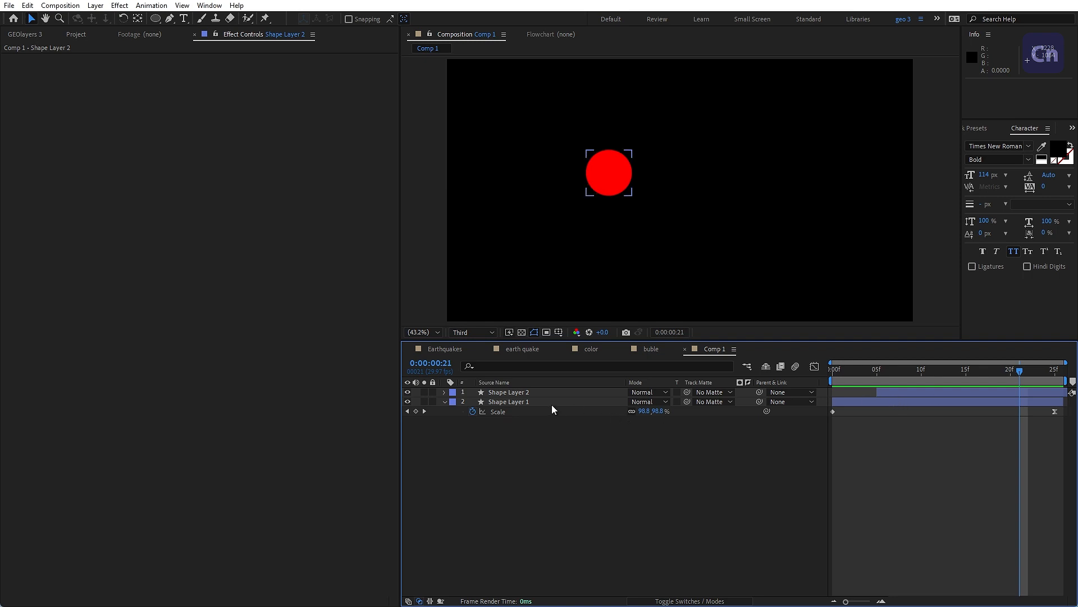
- Select Shape Layer 1 and alternate the timeline columns between layer switches and modes, ending with the Track Matte column shown
click(551, 402)
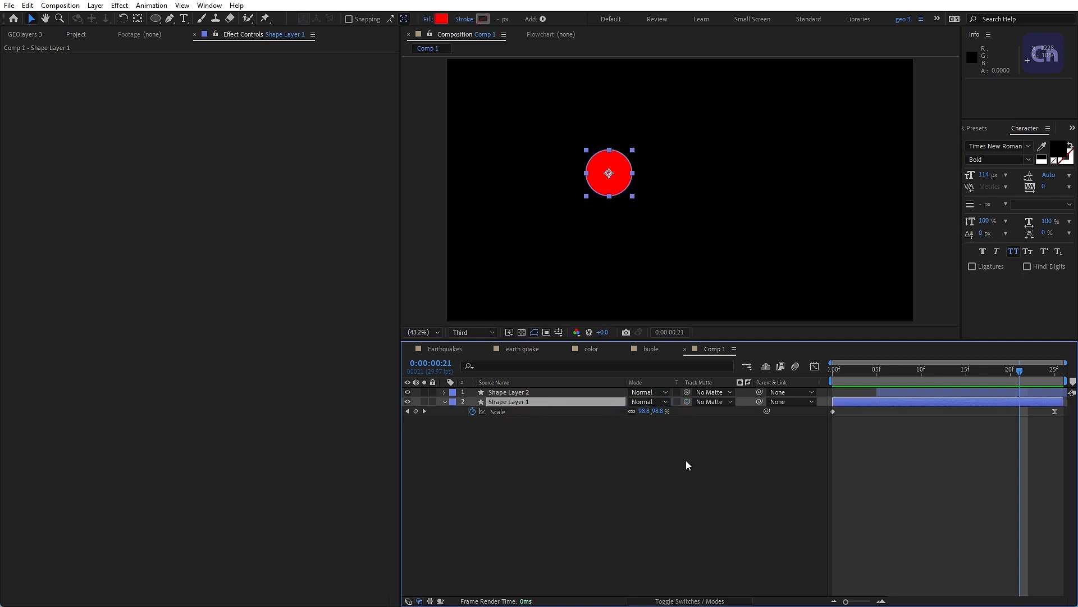
click(682, 601)
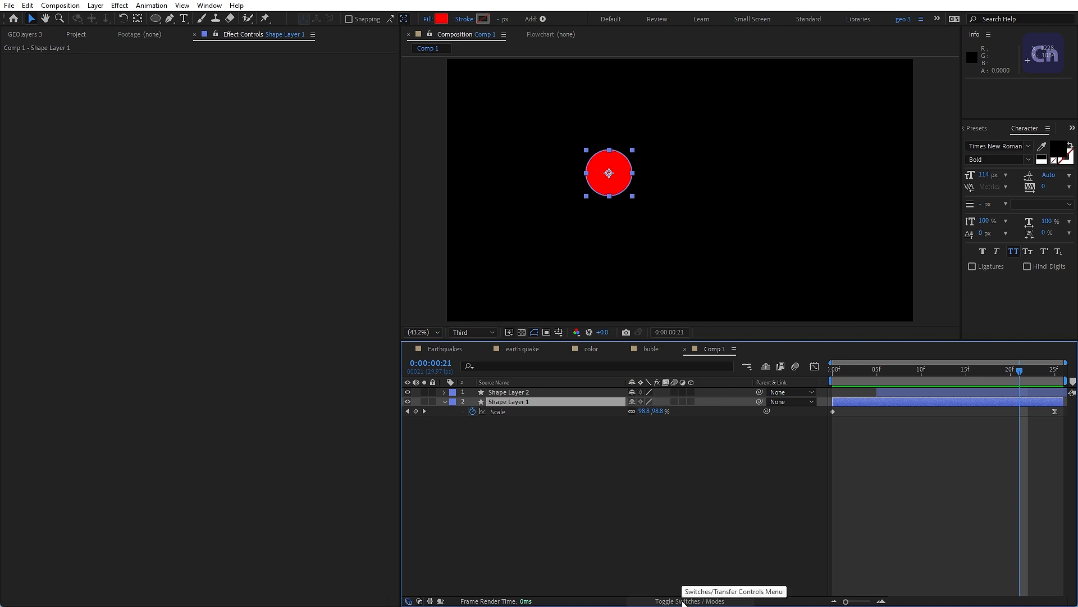
click(682, 601)
click(682, 601)
click(682, 601)
click(682, 601)
click(682, 601)
click(682, 601)
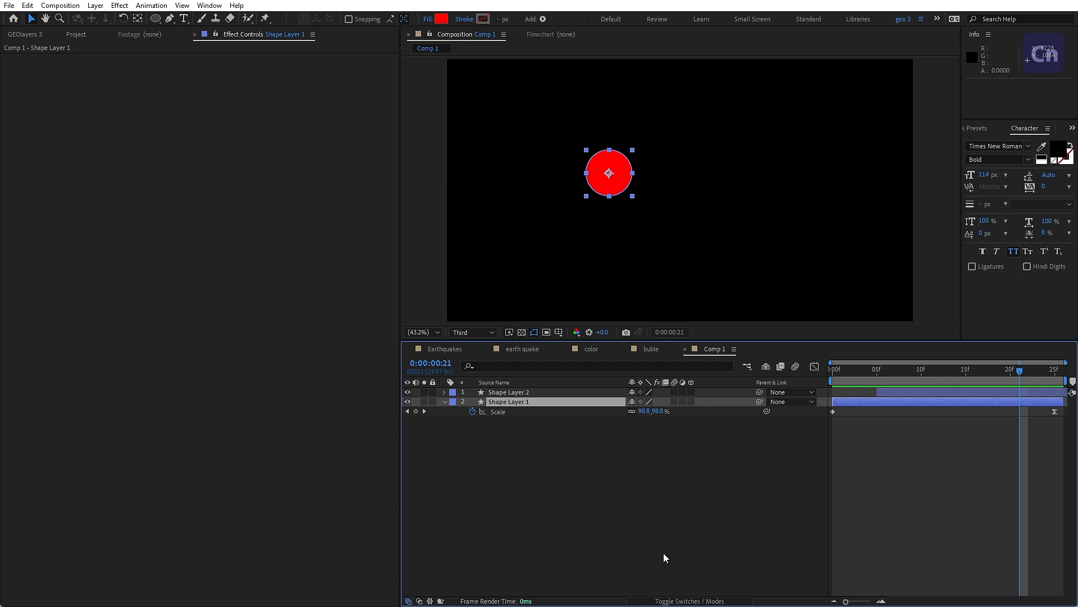
click(408, 601)
click(408, 601)
click(676, 601)
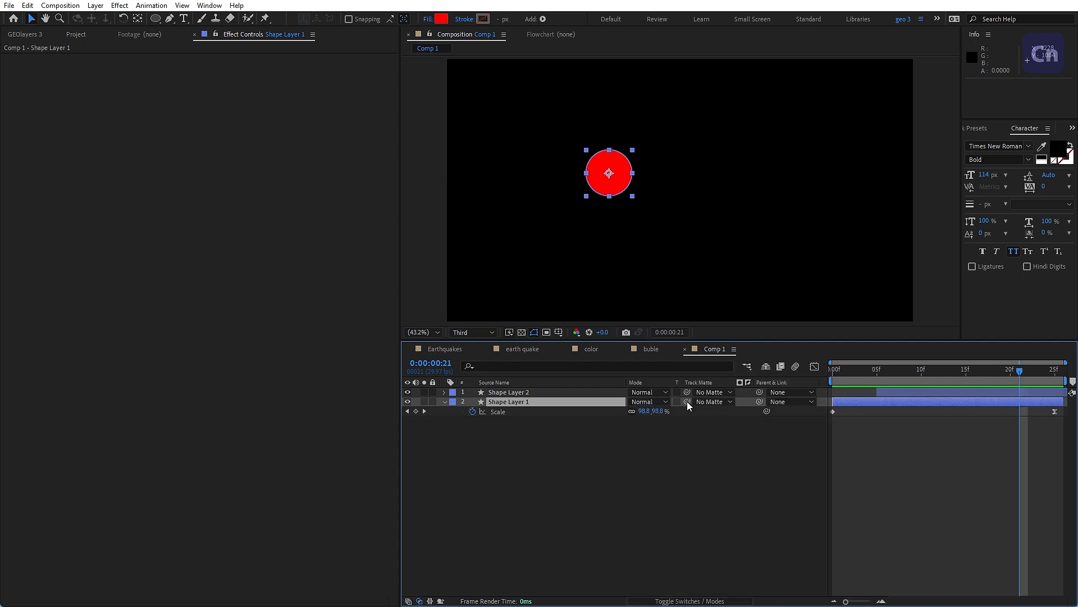
- Set Shape Layer 2 as the track matte of Shape Layer 1 and invert the matte
drag(686, 402, 488, 394)
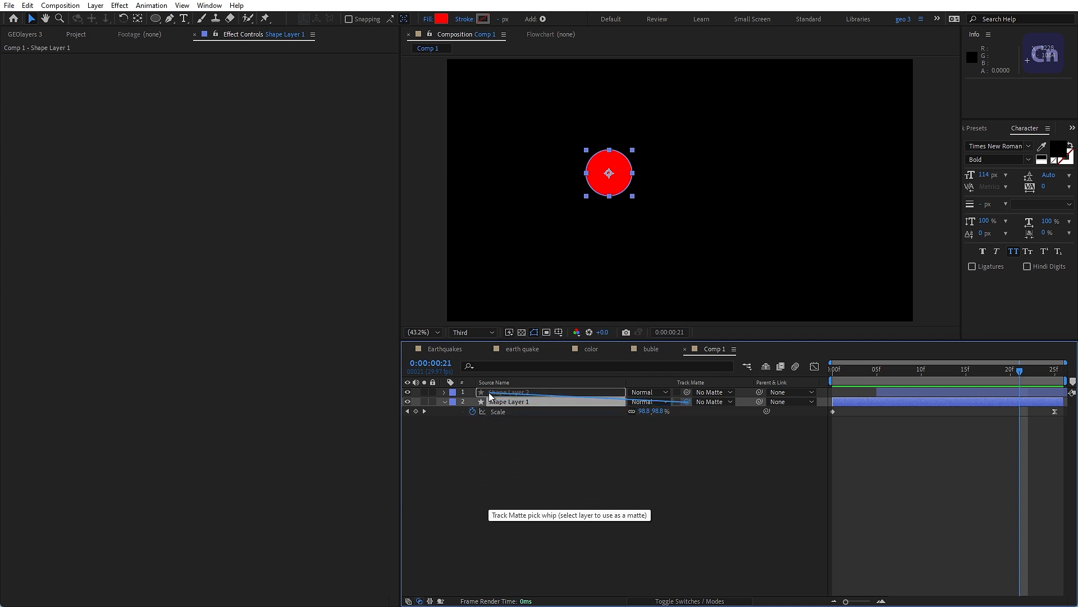
key(space)
click(535, 402)
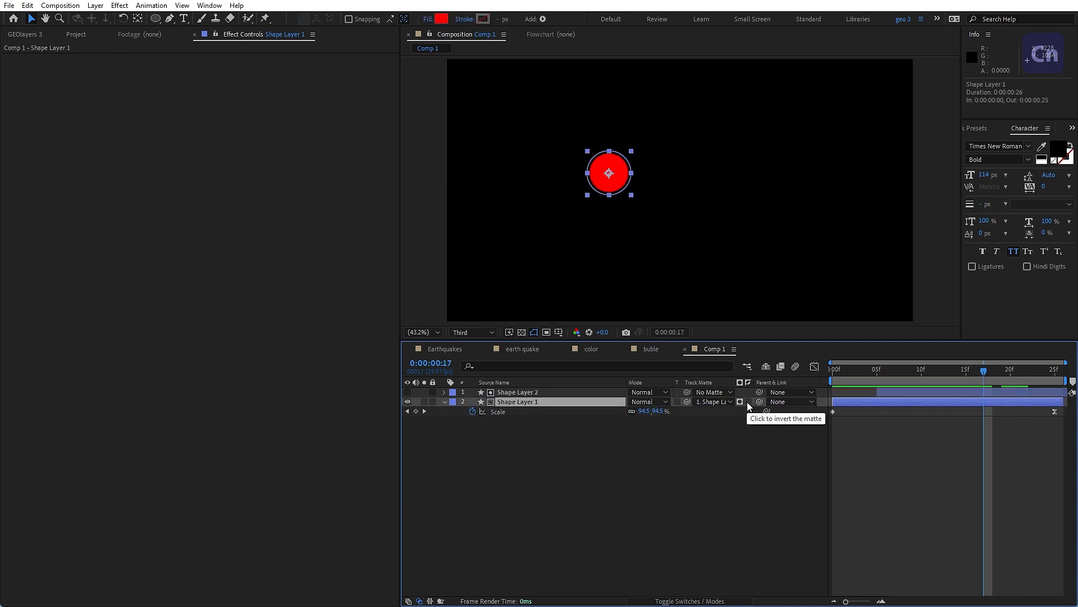
click(747, 402)
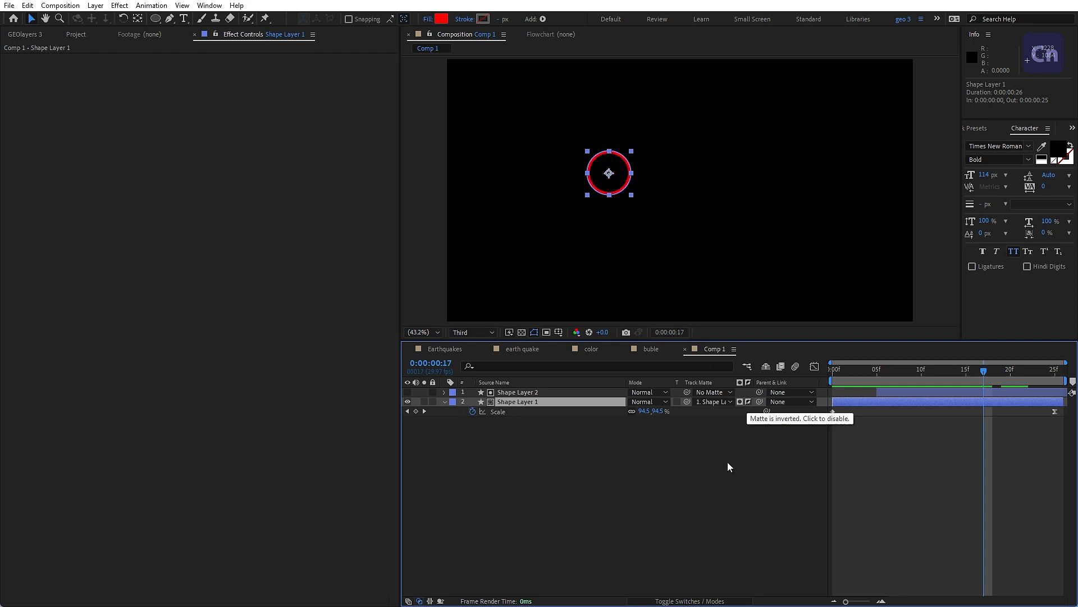
- Preview the matted ring animation of Comp 1 from the first frame
click(846, 453)
drag(996, 374, 831, 398)
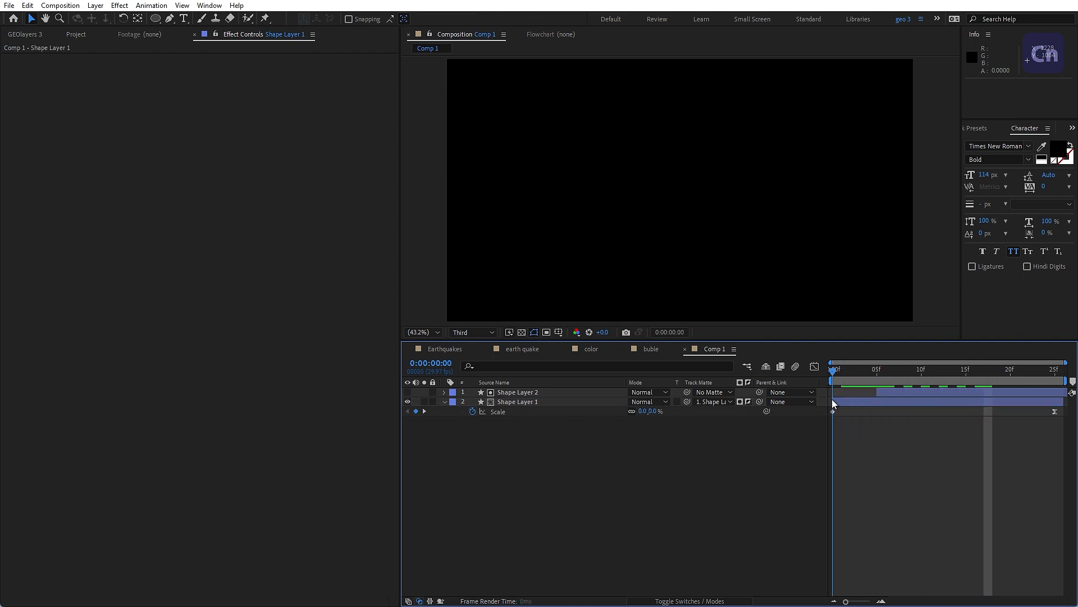
key(space)
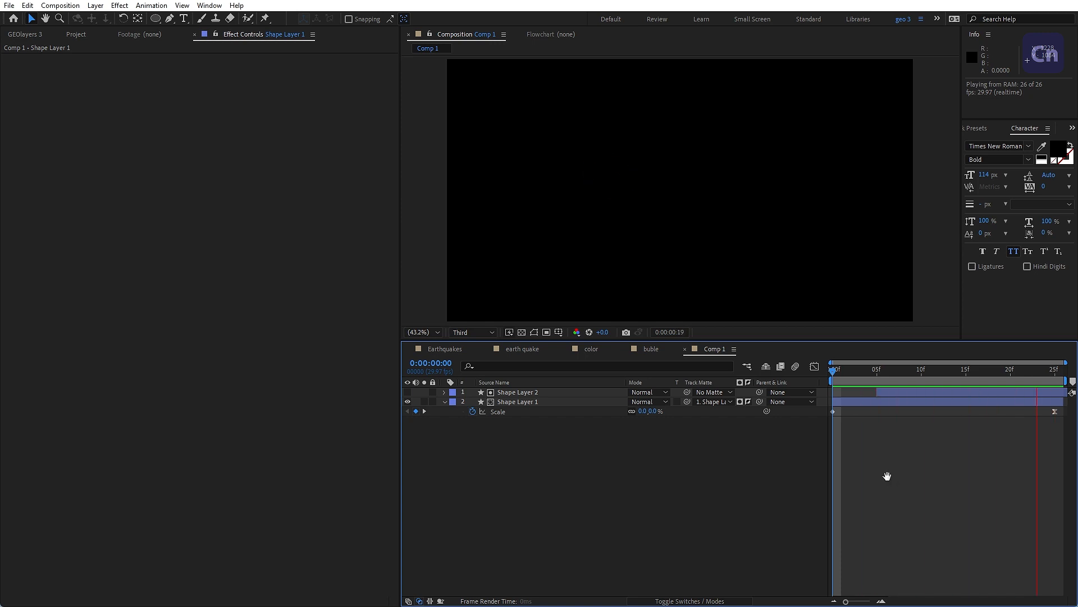
key(space)
drag(844, 373, 821, 375)
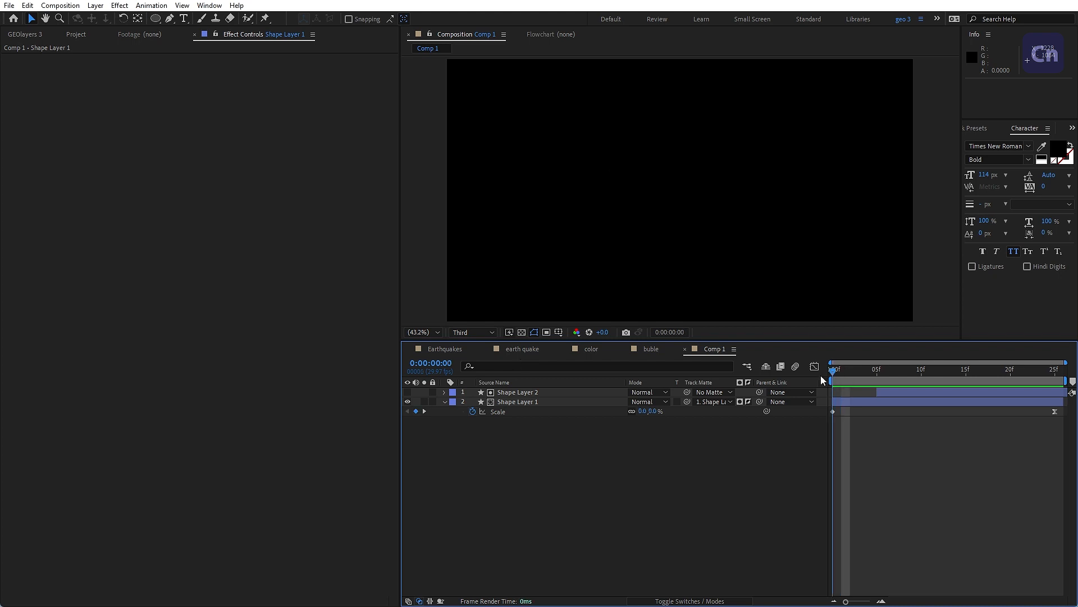
key(space)
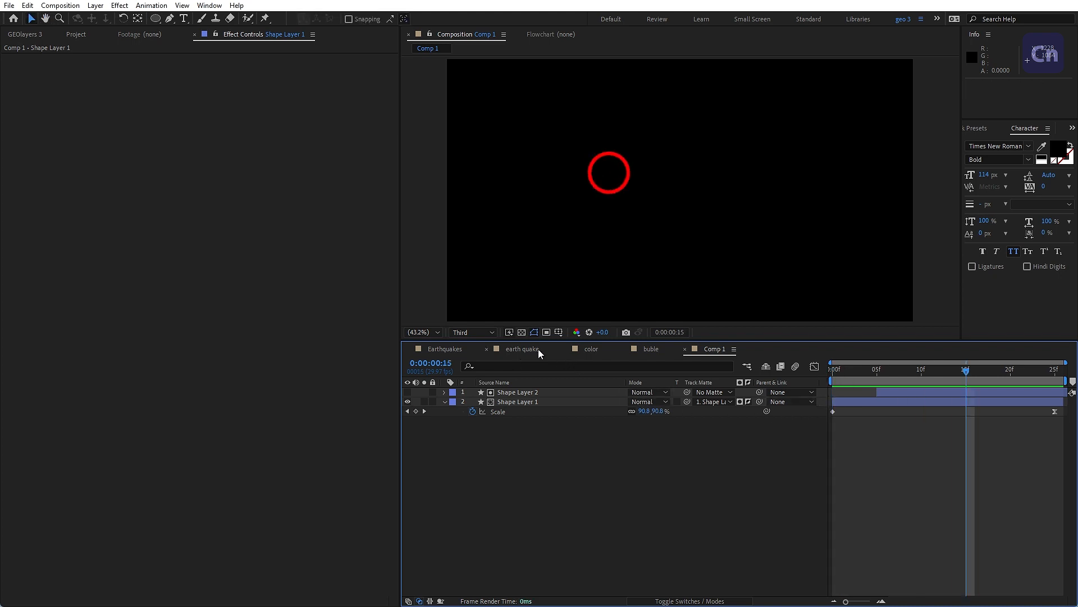
- In the earth quake composition, inspect the soloed buble ring around 0;00;01;04 with its Fill effect turned off and on again
click(538, 349)
drag(1029, 368, 879, 386)
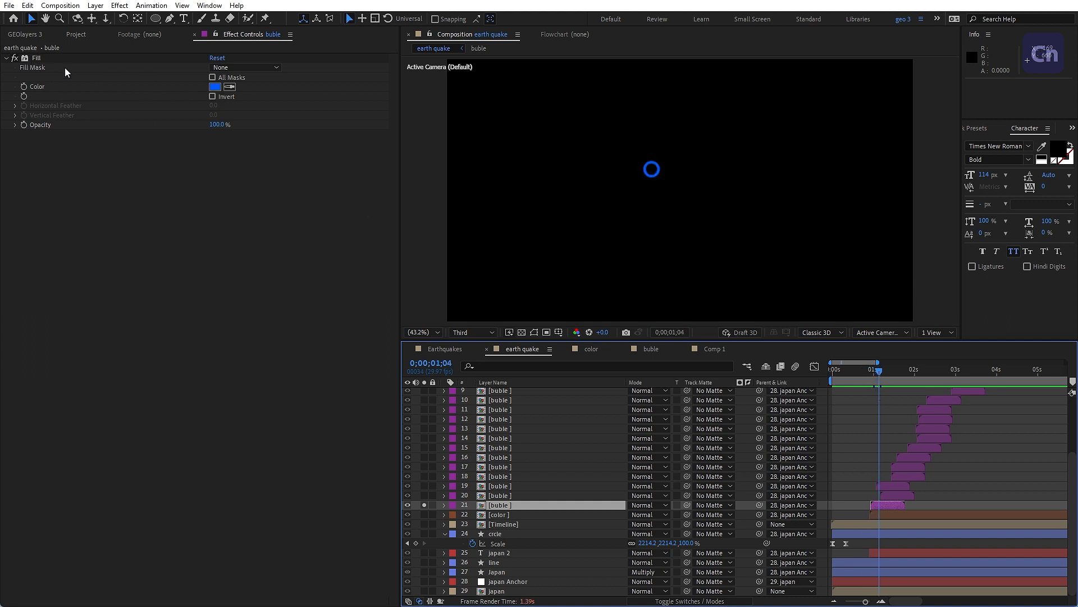
click(14, 59)
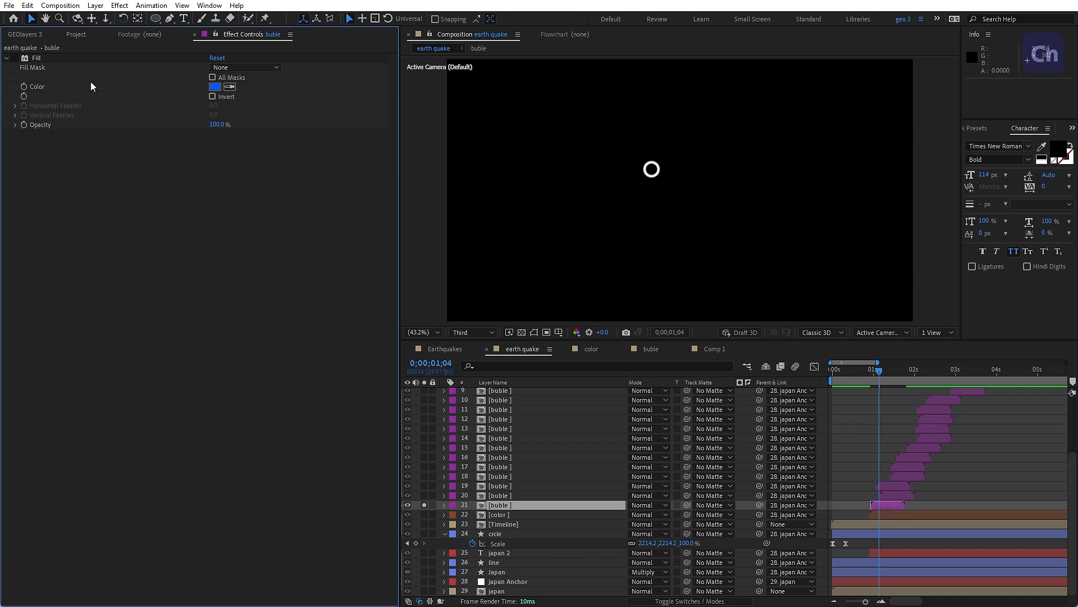
click(15, 59)
drag(878, 371, 881, 372)
- Solo the color layer together with buble layer 21 and scrub between about 0;00;01;15 and 0;00;01;27 to compare circles and rings
click(518, 517)
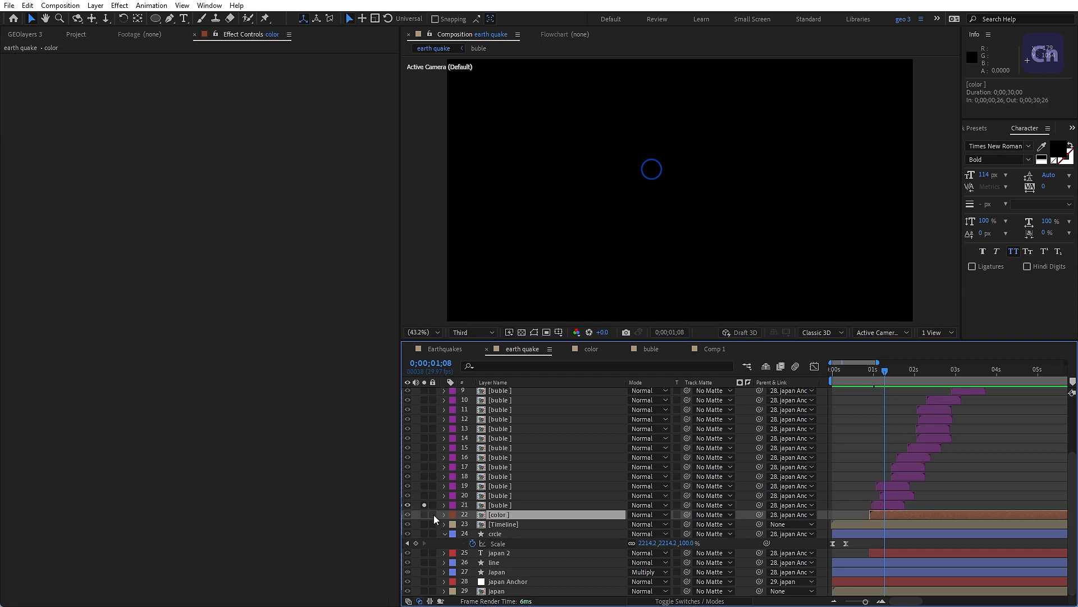
click(424, 514)
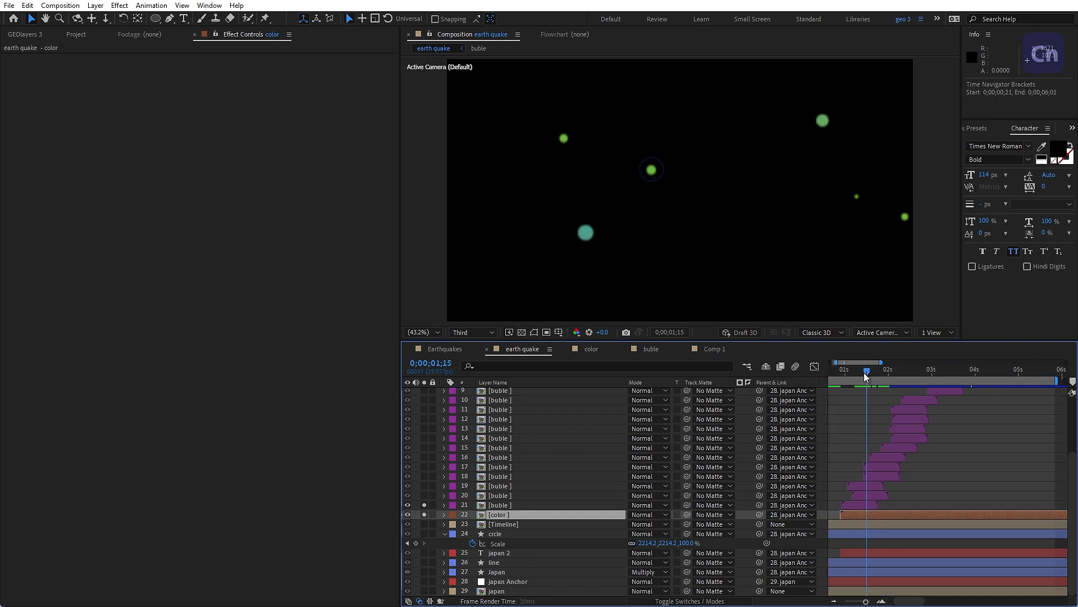
drag(864, 373, 885, 383)
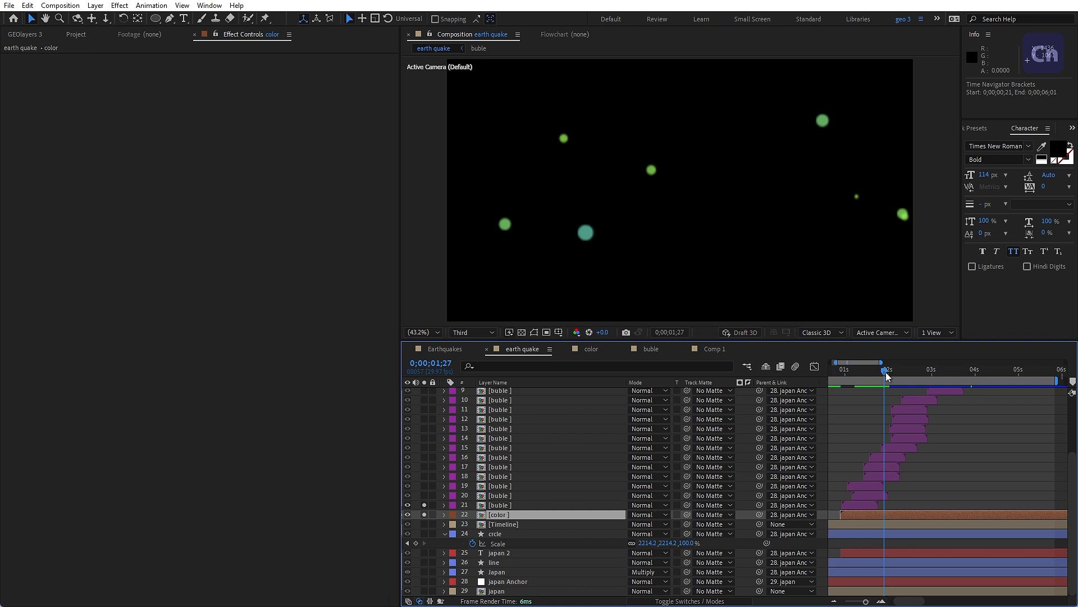
mouse_move(885, 371)
mouse_down()
mouse_move(903, 375)
mouse_move(877, 376)
mouse_up()
- Solo buble layers 8 to 20 as well and preview the circles with their rings from 0;00;00;29
scroll(535, 493, up, 3)
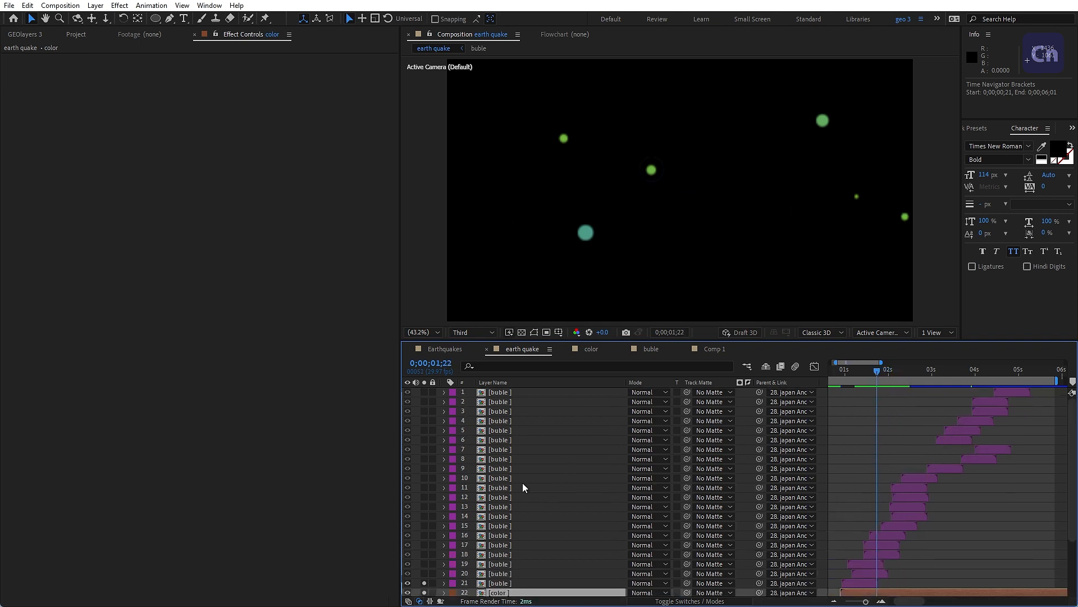
scroll(589, 472, down, 2)
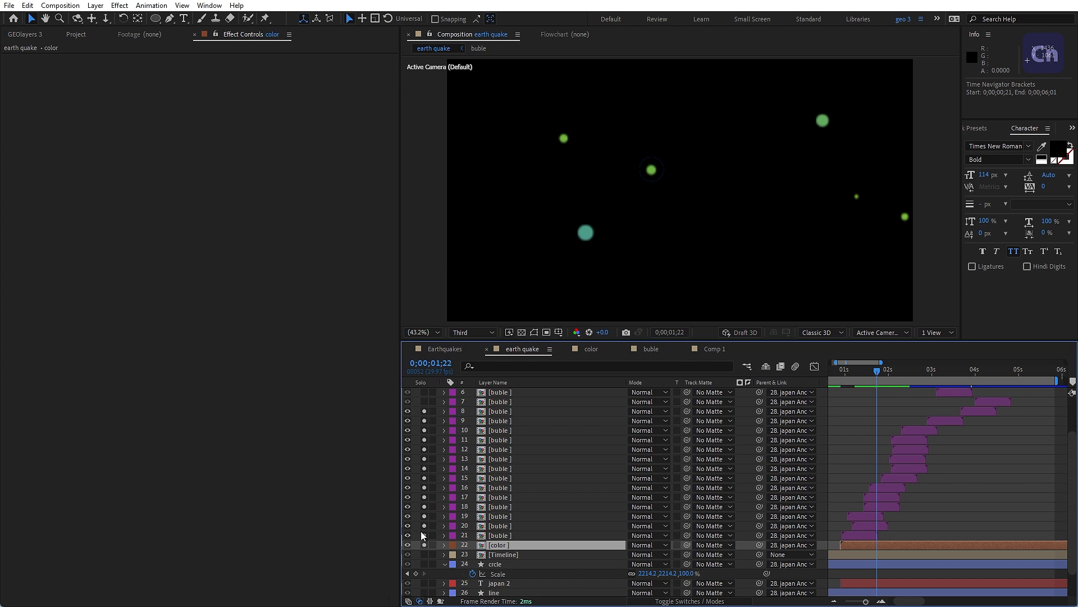
drag(877, 372, 843, 377)
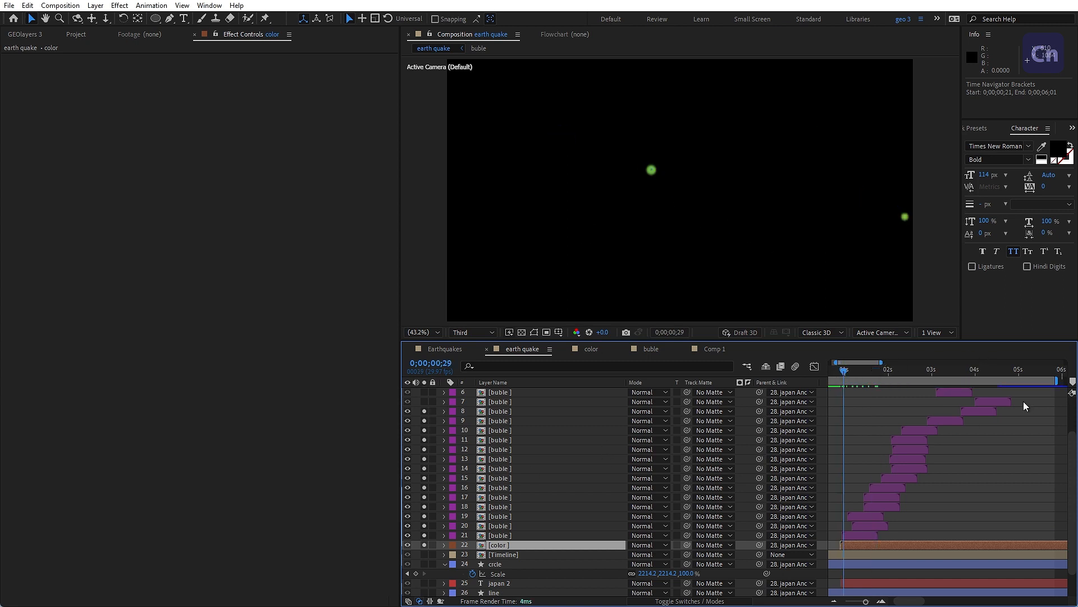
key(space)
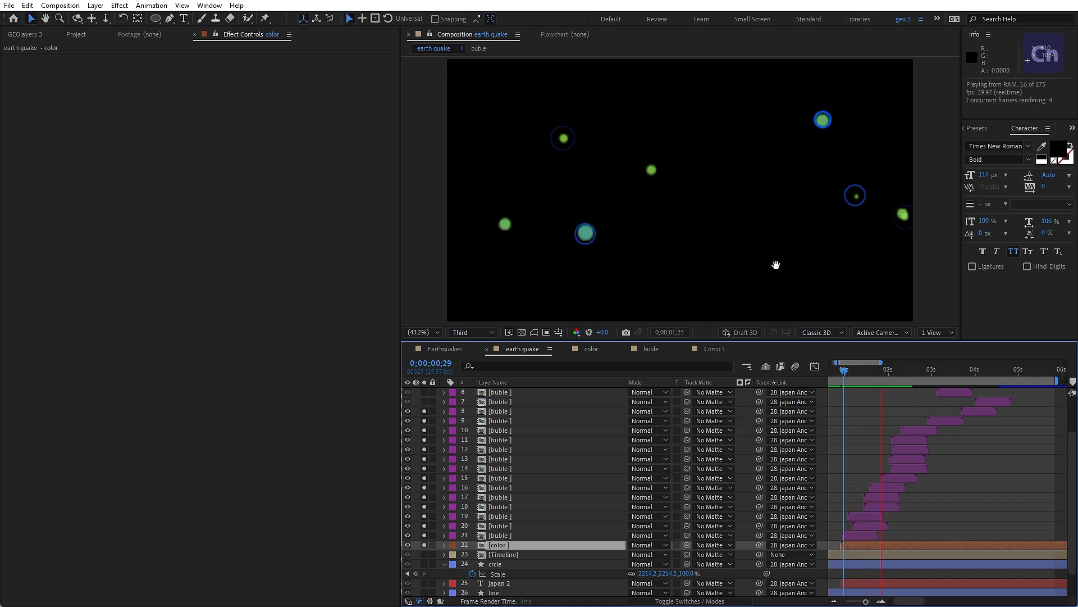
key(space)
- Show the layer controls for buble layer 15 and move its ring along the X and Y axes, away from its green circle and back
click(900, 478)
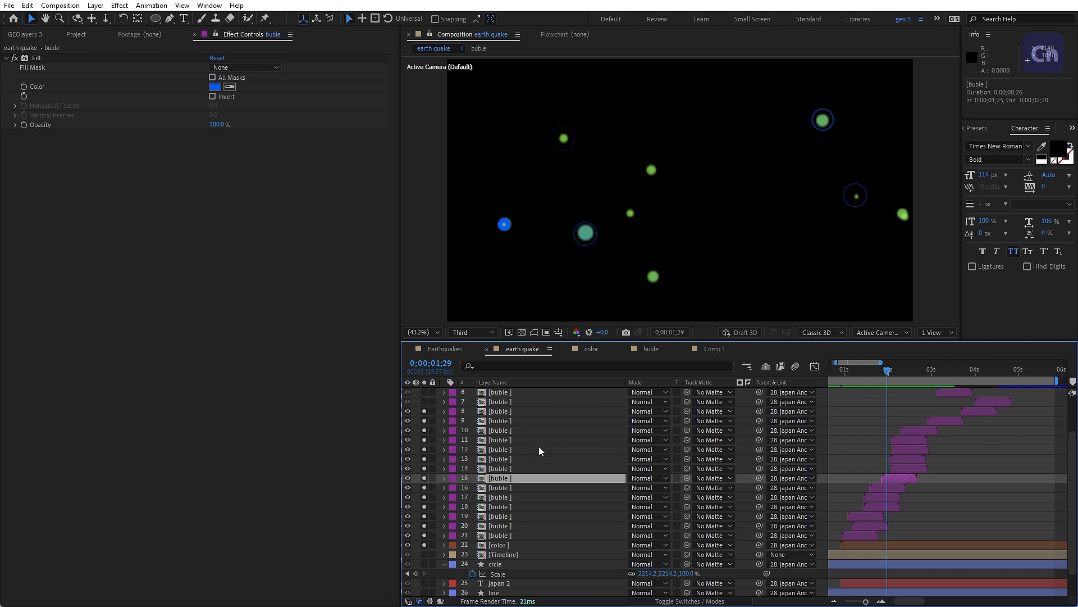
key(ctrl+shift+h)
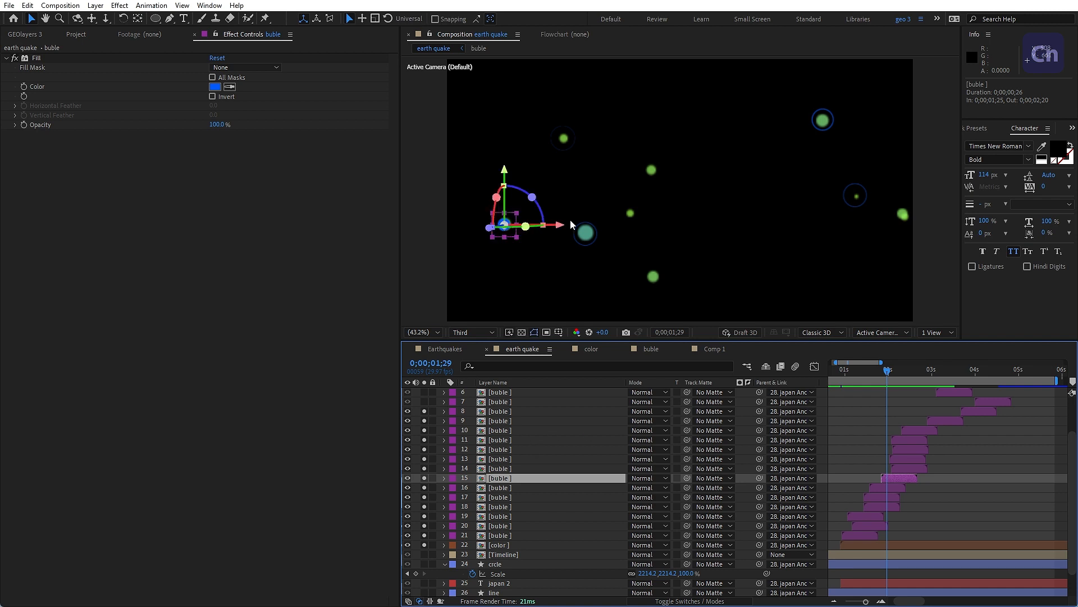
drag(569, 224, 737, 225)
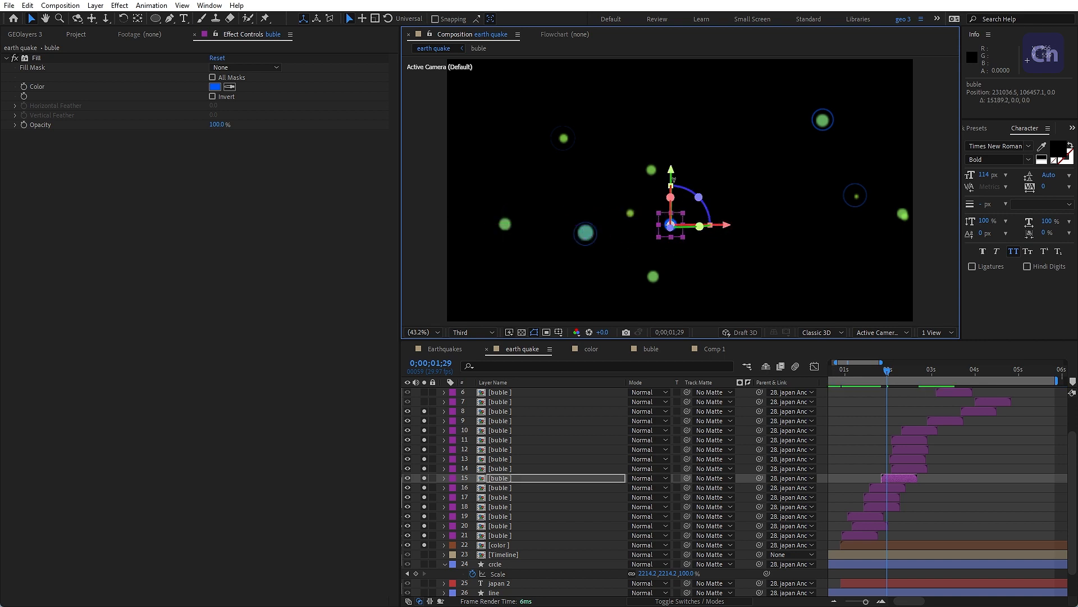
drag(673, 170, 667, 125)
drag(728, 181, 528, 231)
drag(484, 128, 507, 162)
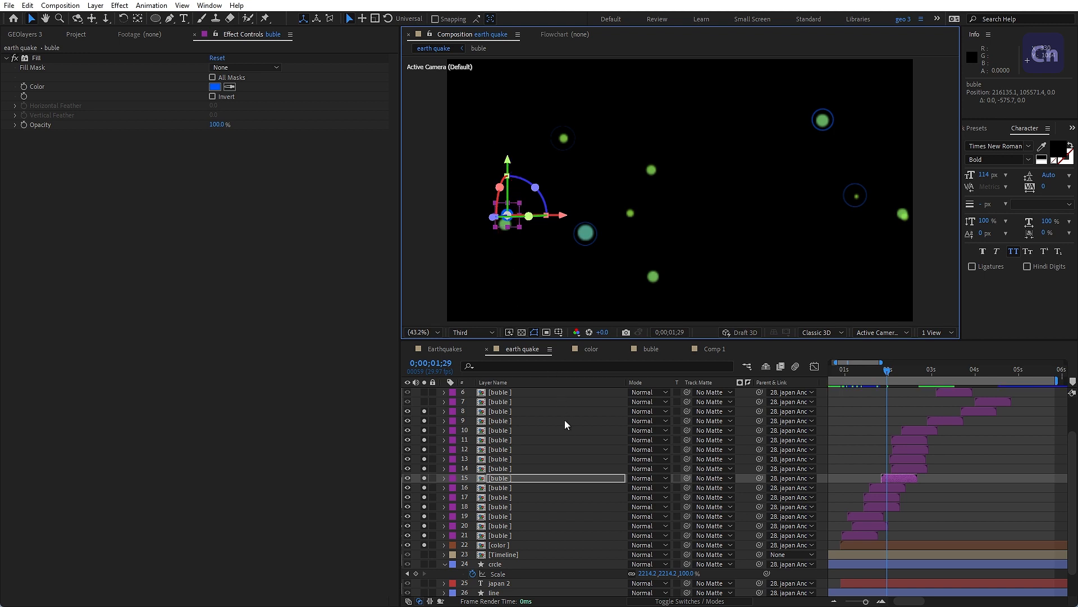
- Turn off the 3D switch of buble layer 15 and align its ring over the matching green circle
key(F4)
click(691, 478)
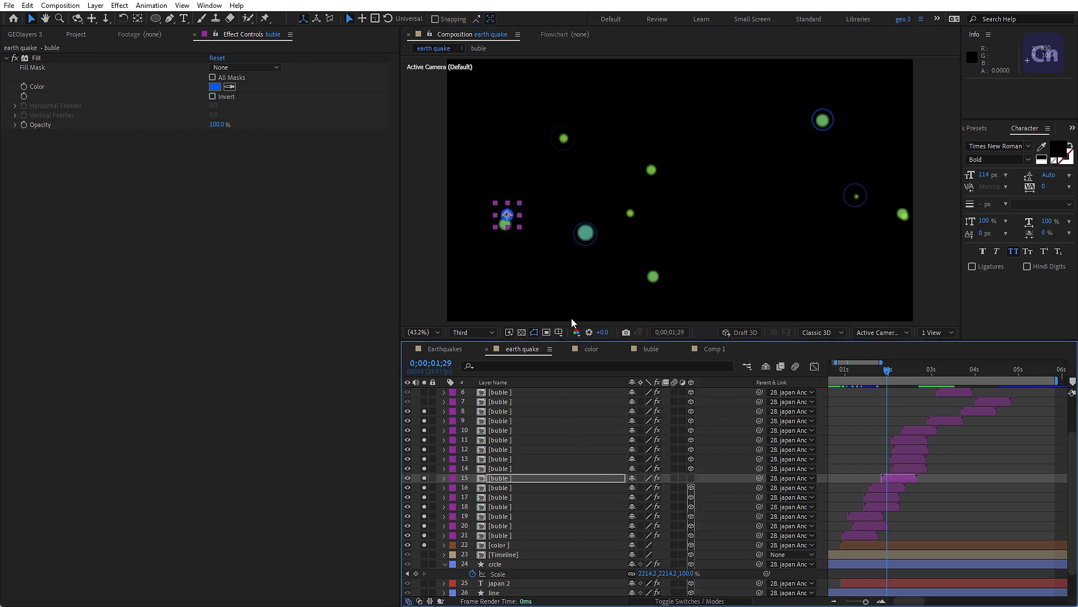
drag(503, 214, 501, 224)
scroll(565, 469, up, 3)
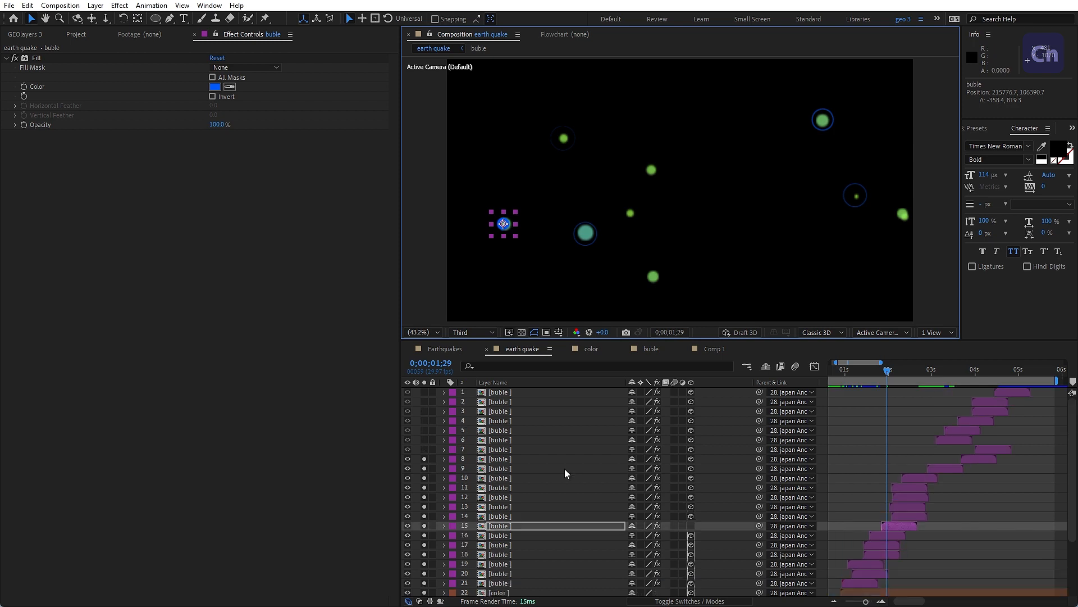